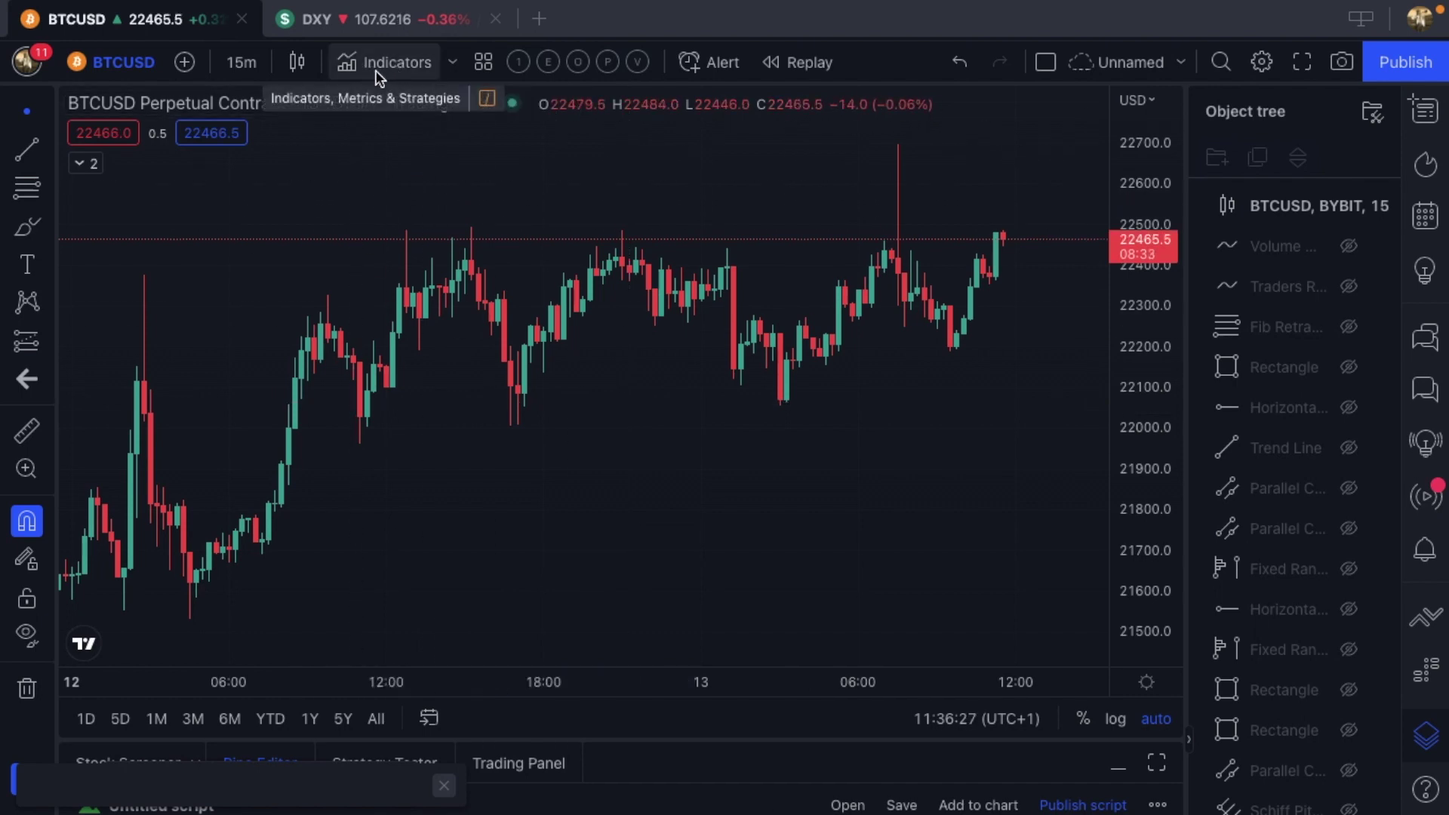
pyautogui.click(49, 150)
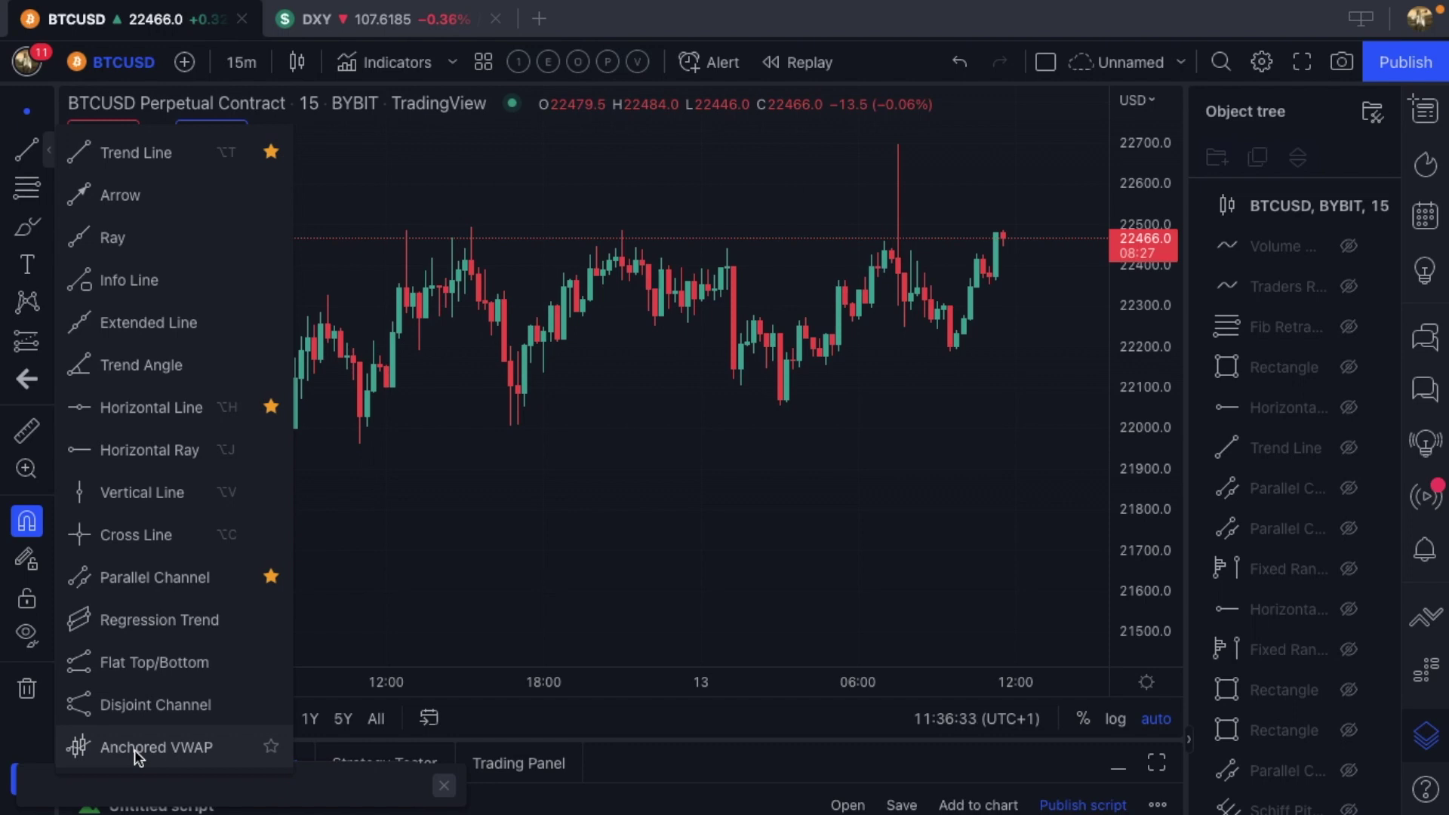
pyautogui.click(497, 502)
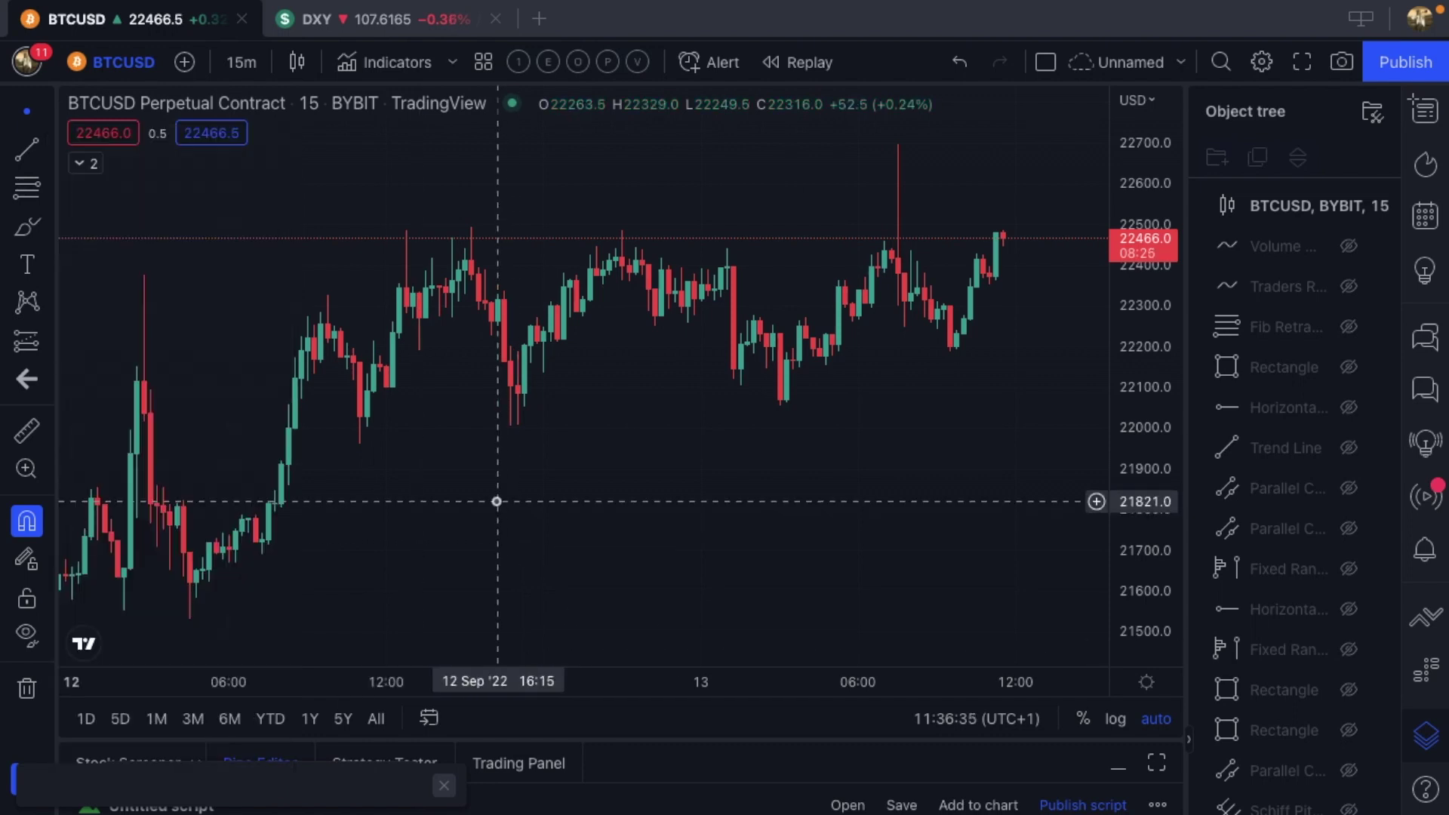
# - Show the hidden session VWAP indicator on the 15-minute BTCUSD chart and collapse the indicator list again
pyautogui.click(85, 167)
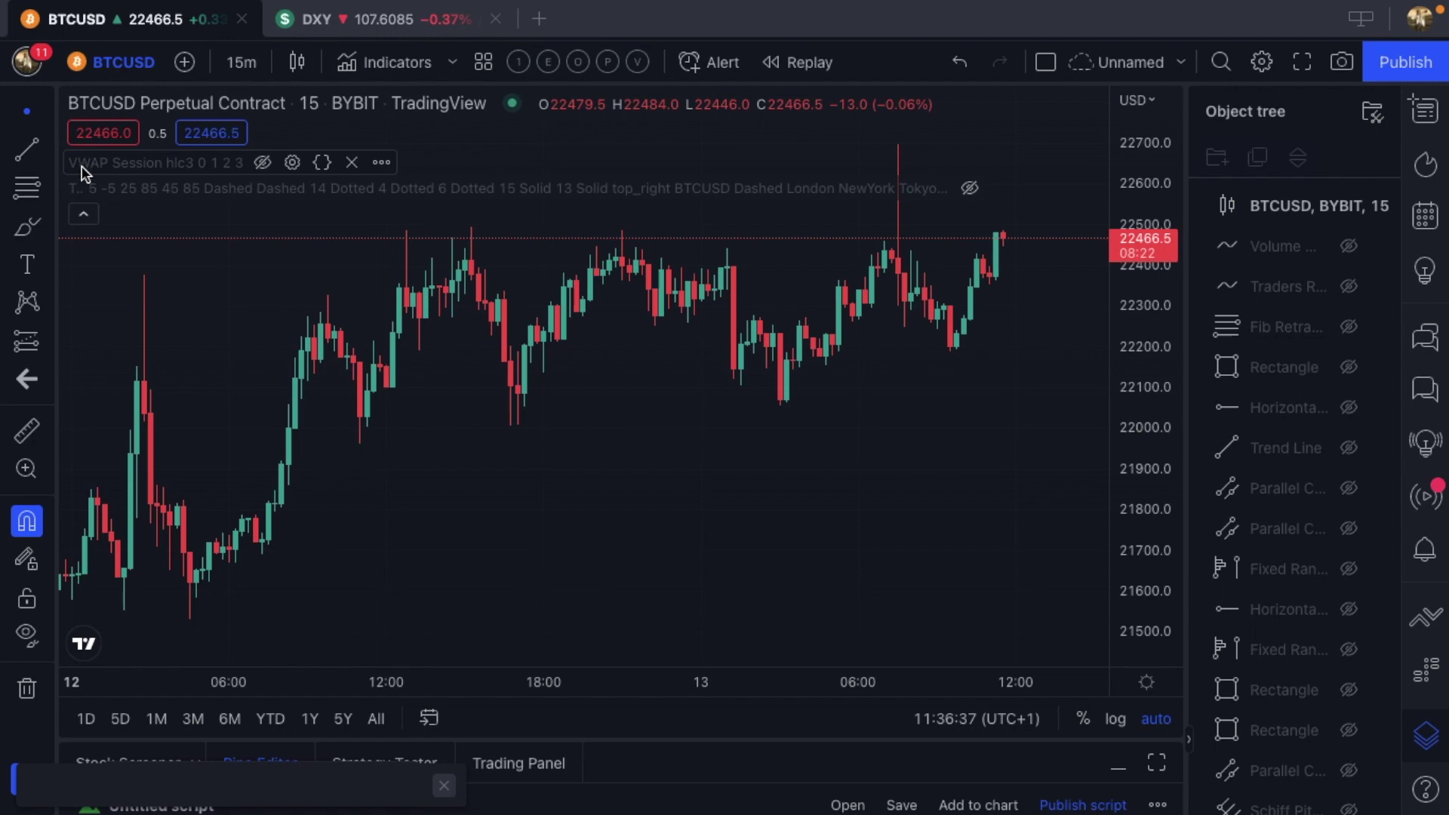
pyautogui.click(262, 168)
pyautogui.click(84, 214)
# - Examine the session VWAP line and its bands against the price across the 11 to 13 September trading days
pyautogui.scroll(-5, 505, 300)
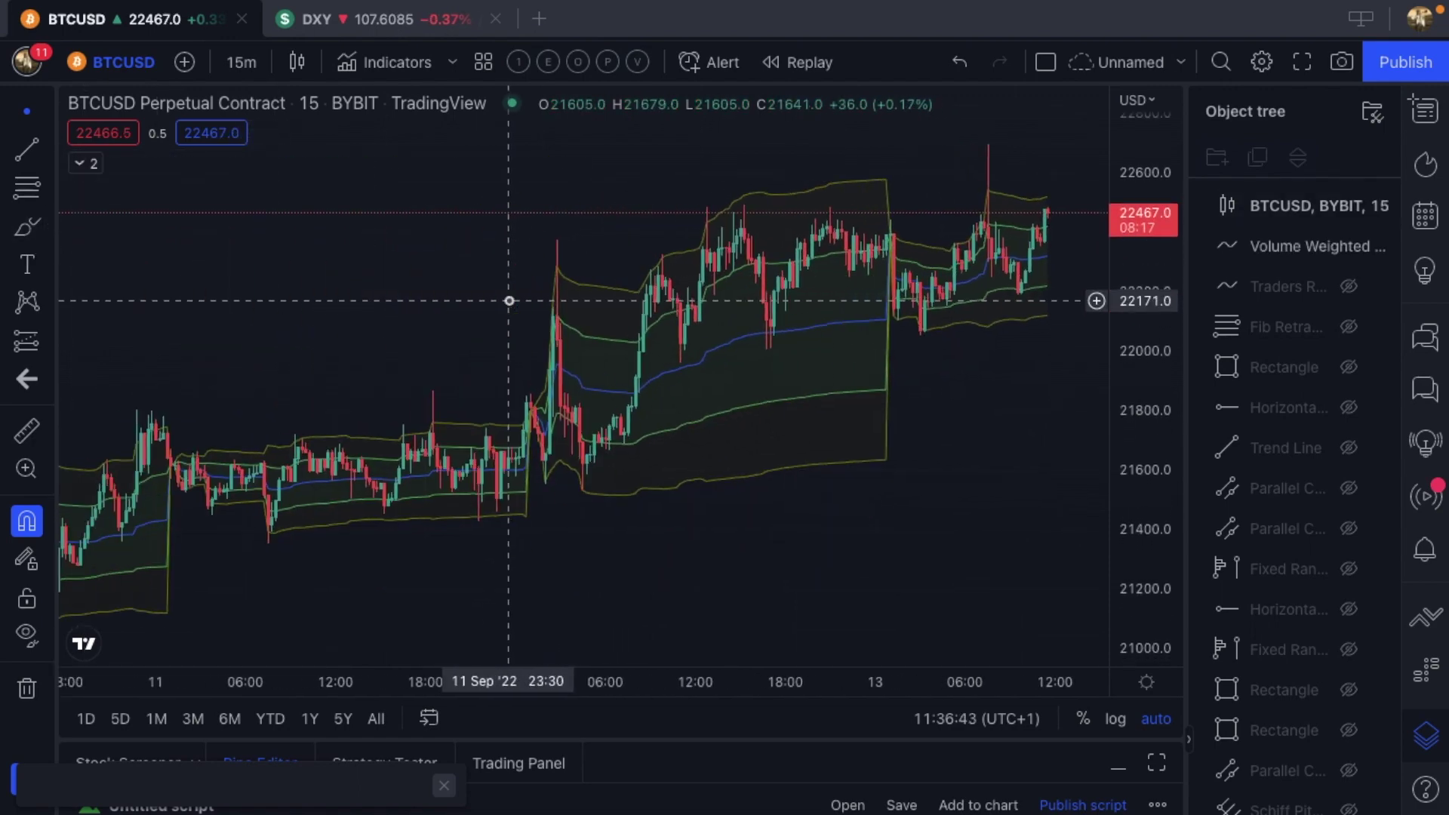
pyautogui.hscroll(5, 647, 378)
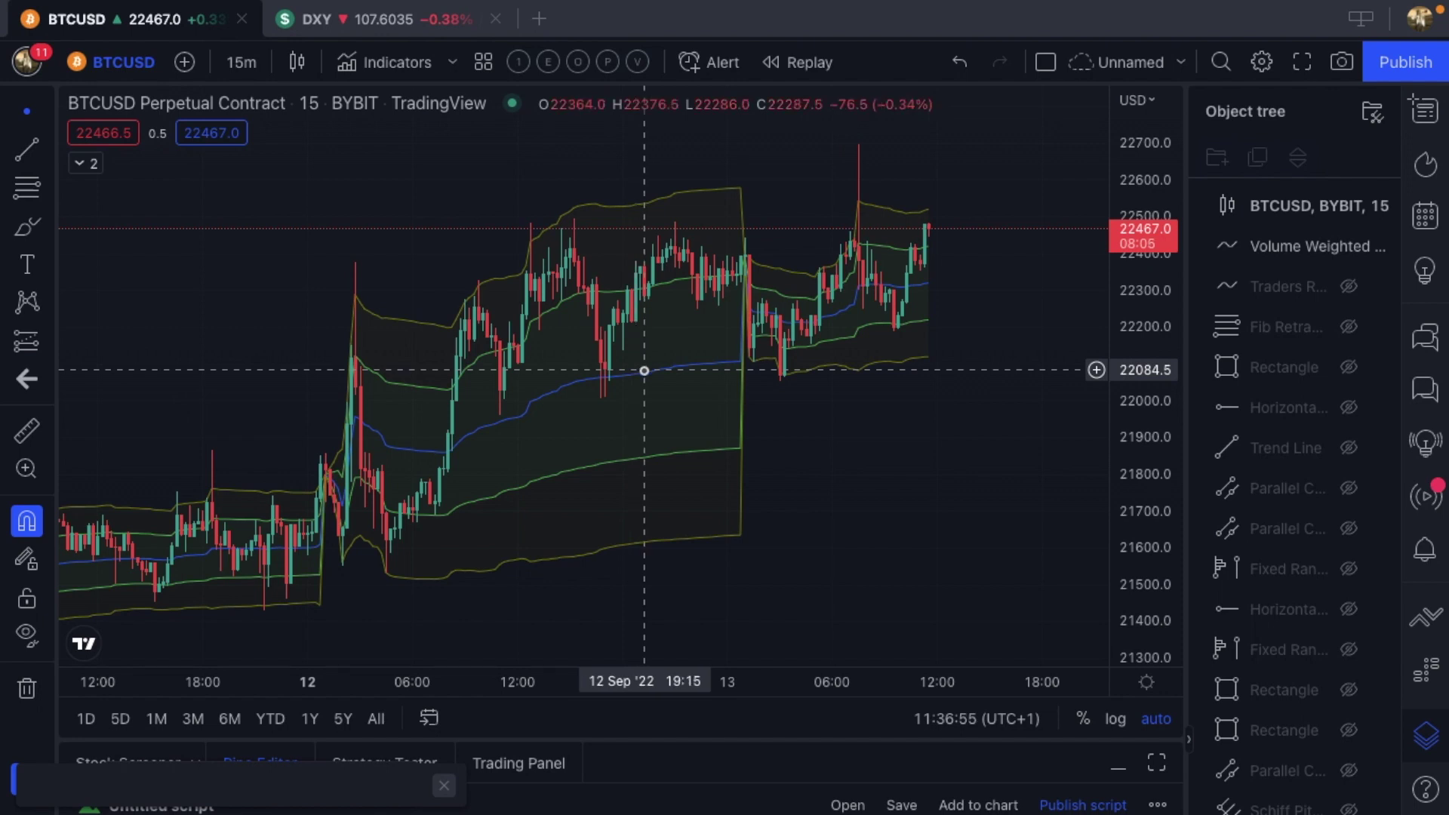
pyautogui.scroll(2, 642, 374)
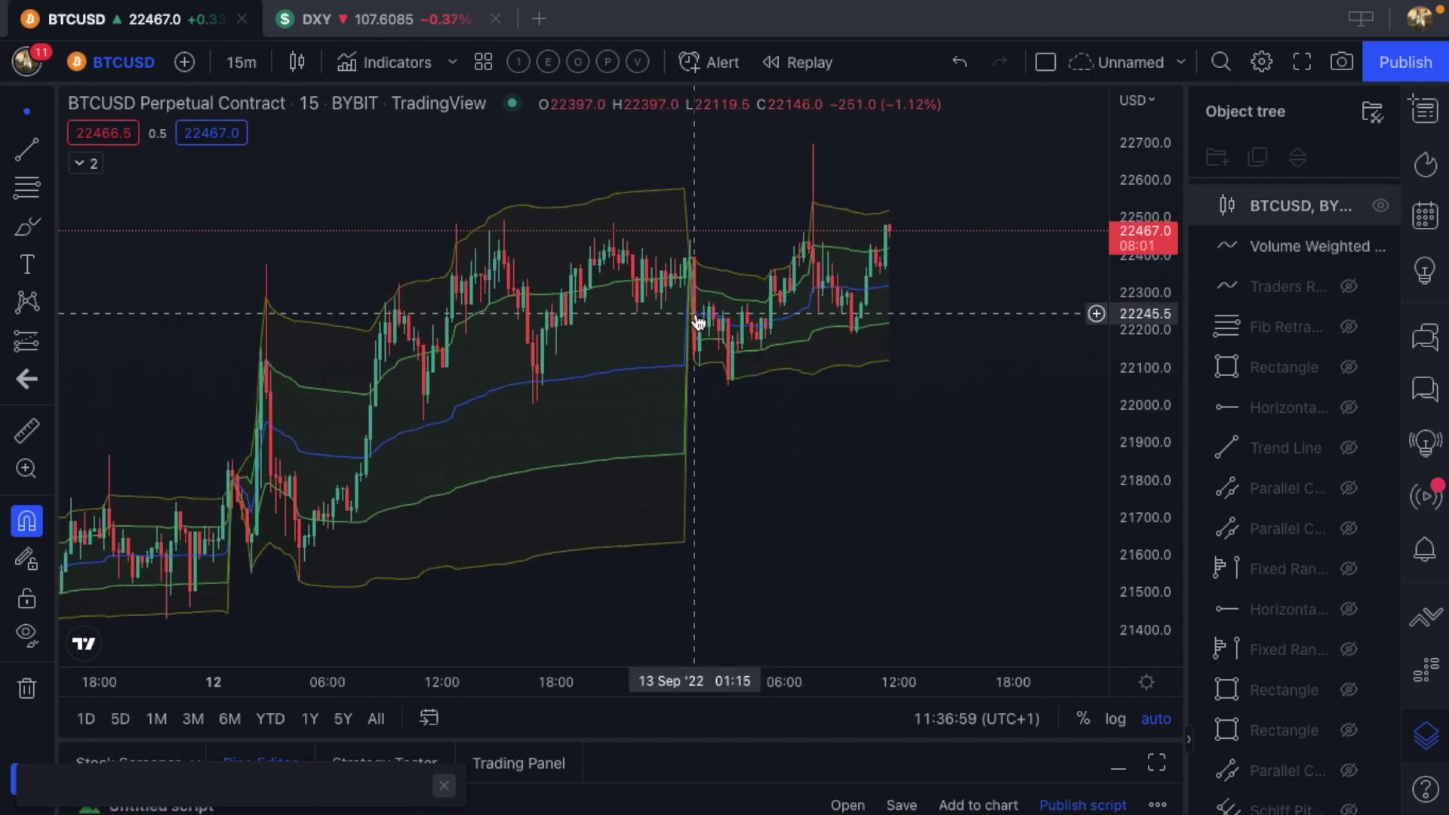
pyautogui.scroll(3, 739, 316)
pyautogui.scroll(3, 739, 316)
pyautogui.hscroll(-5, 739, 316)
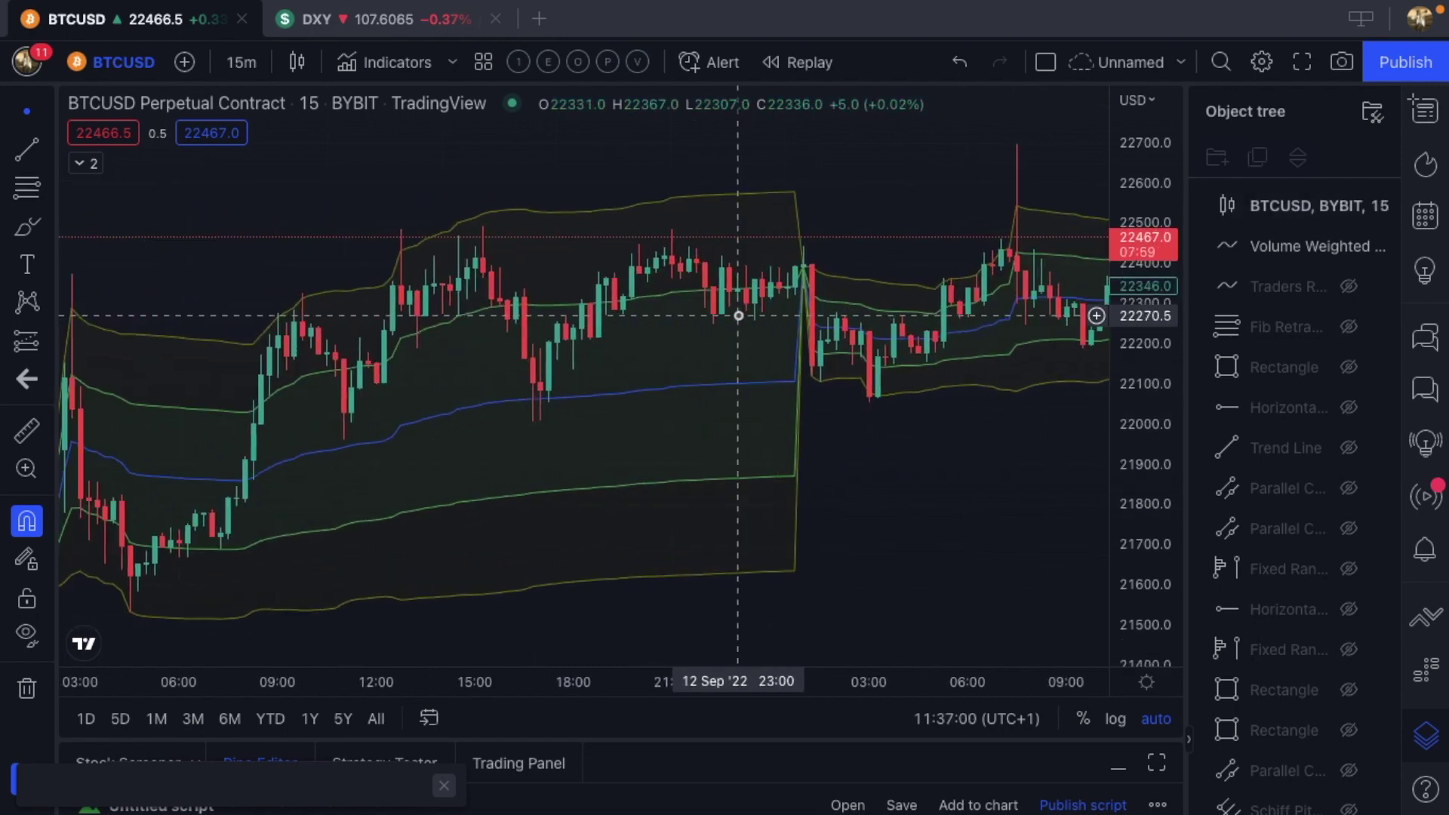
pyautogui.hscroll(3, 739, 316)
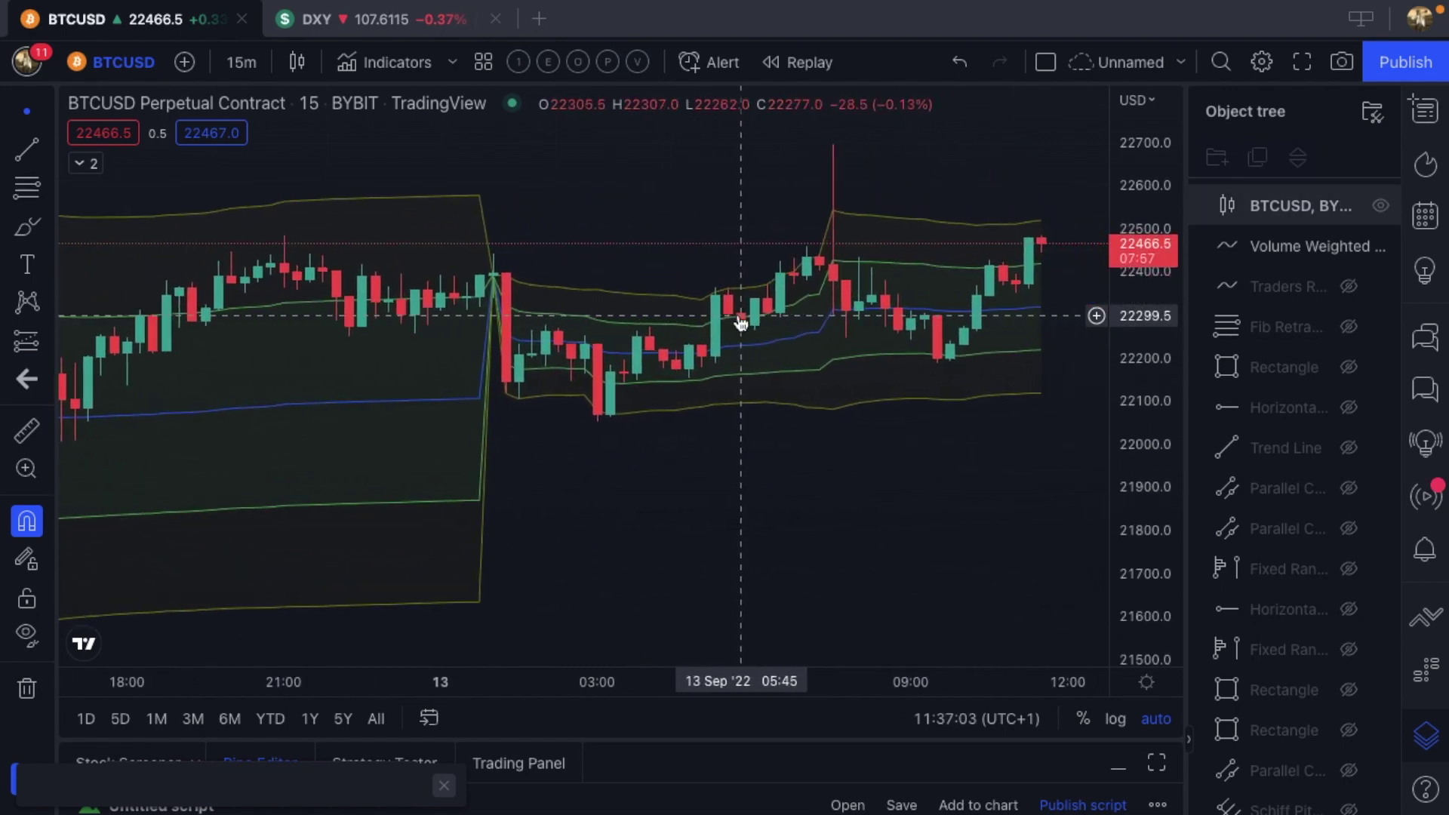
pyautogui.scroll(4, 741, 323)
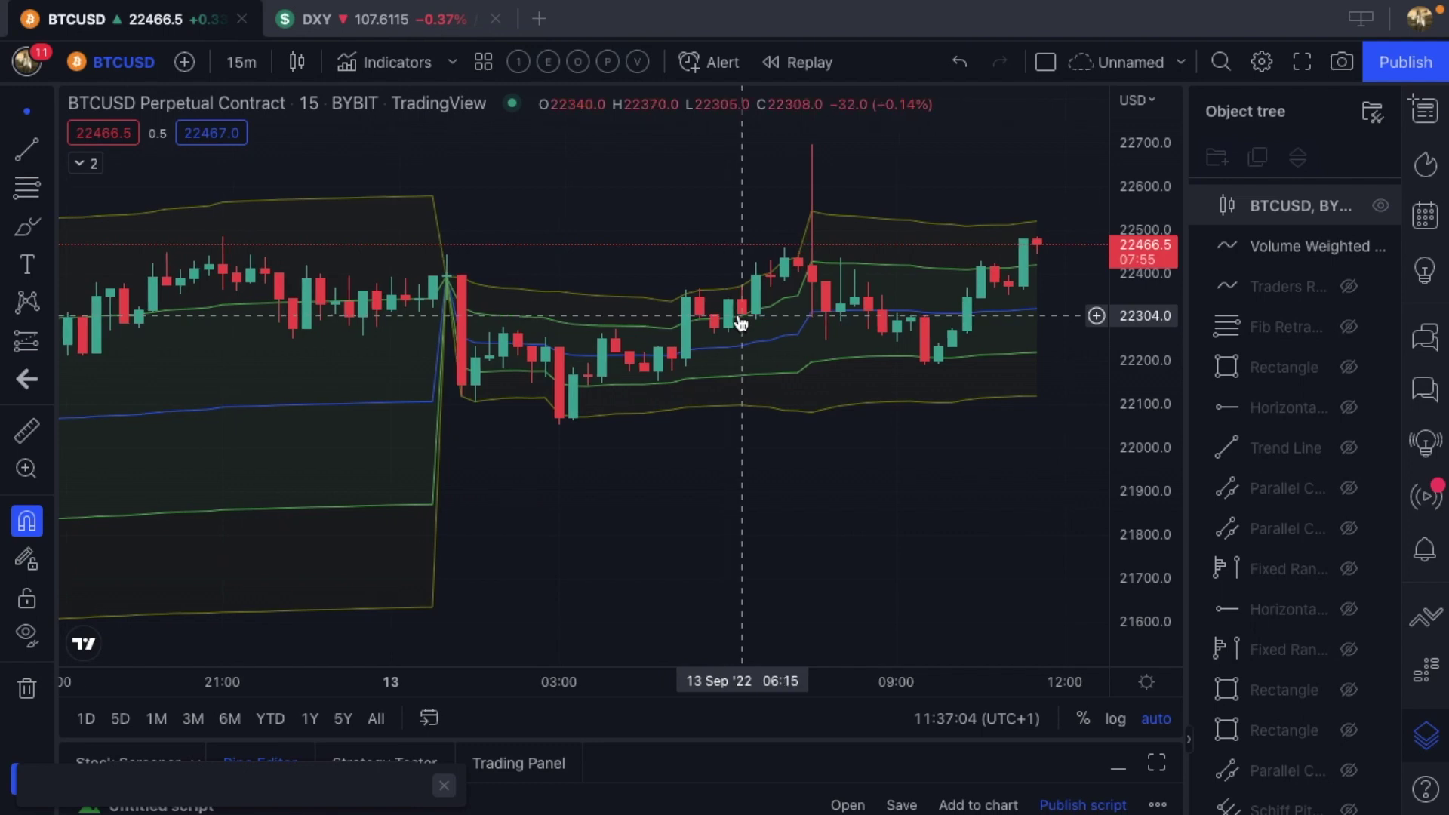
pyautogui.scroll(1, 740, 323)
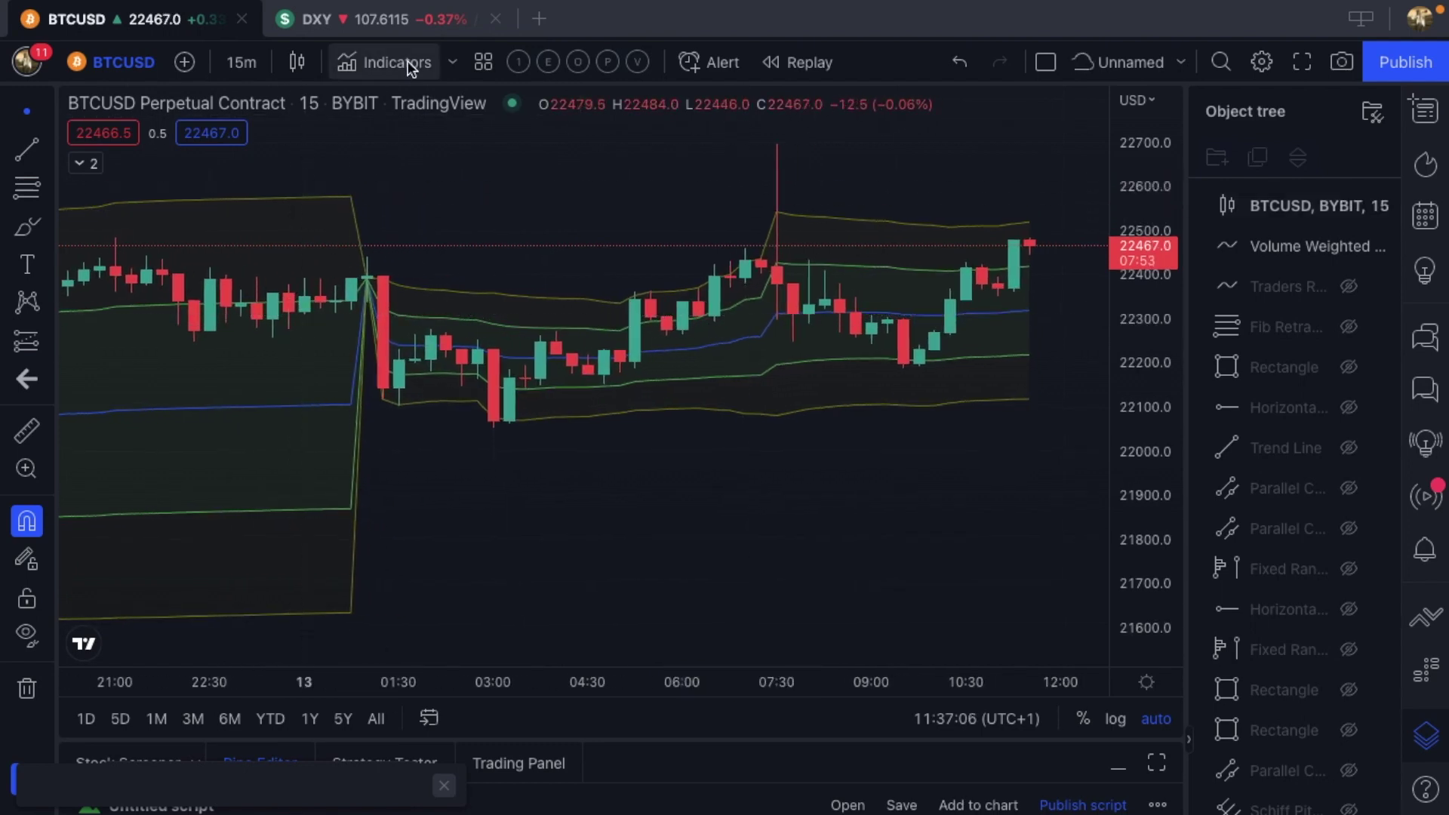
pyautogui.scroll(-8, 452, 145)
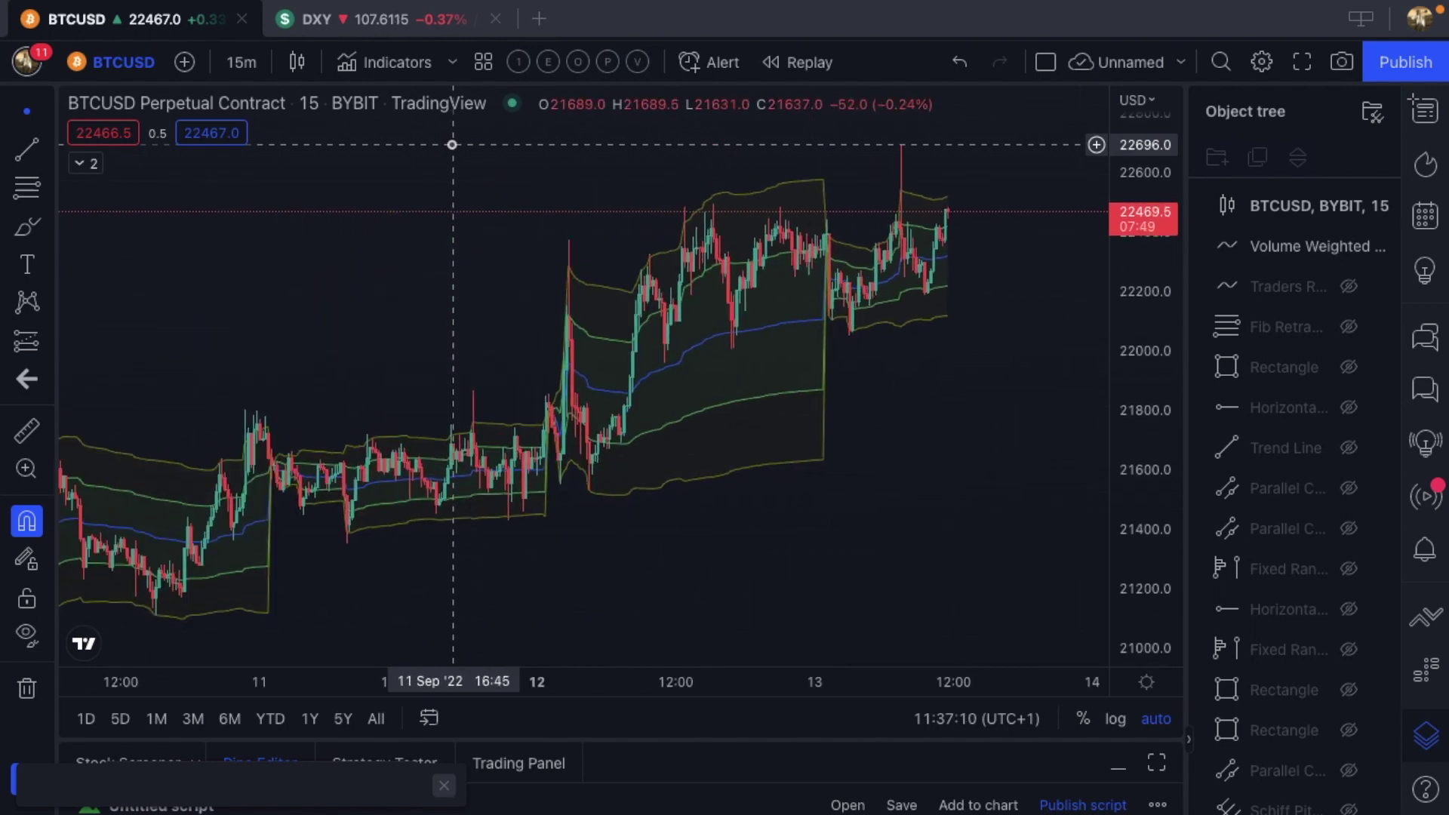
pyautogui.scroll(-2, 451, 144)
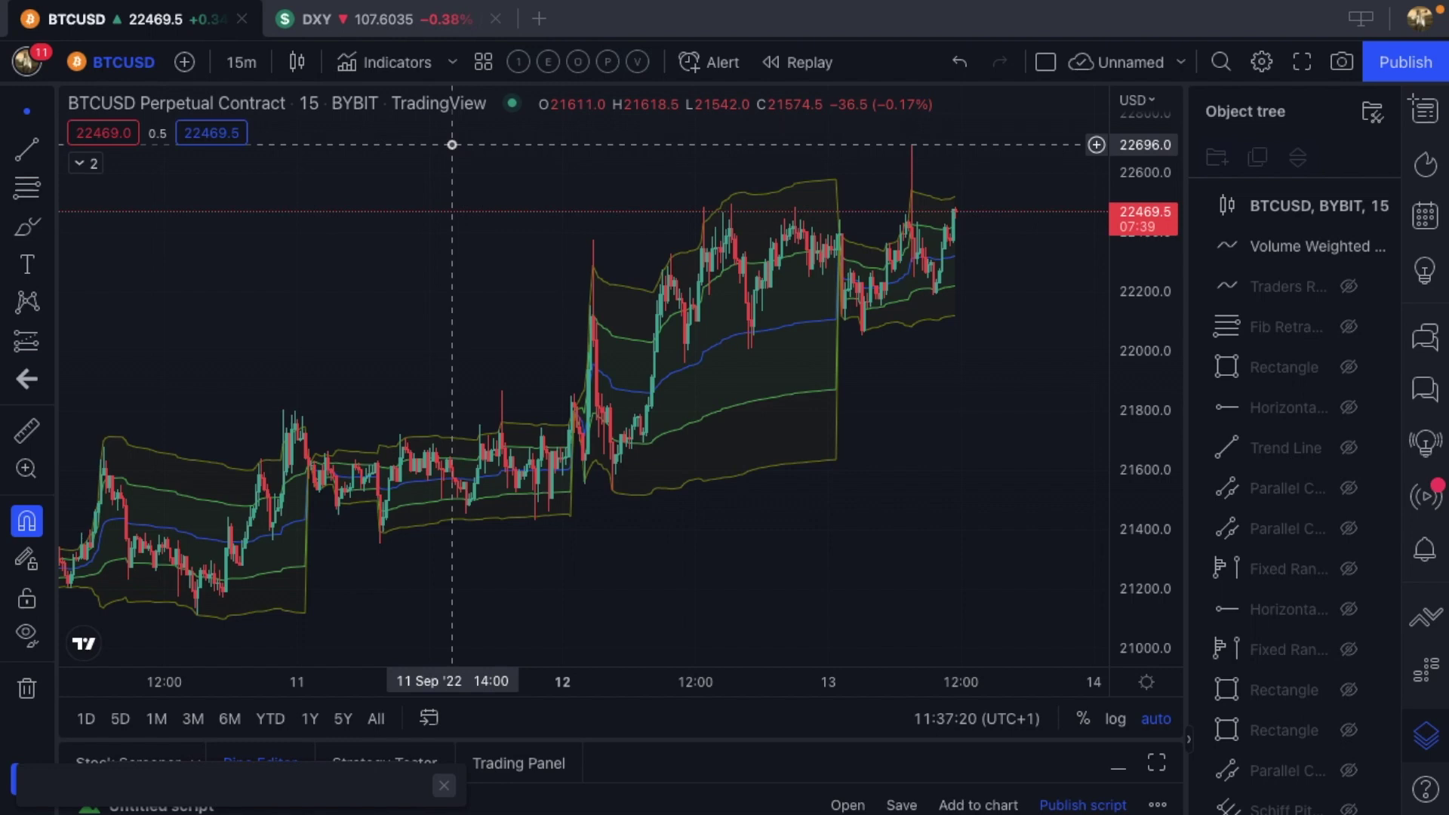
# - Hide the session VWAP indicator again and collapse the indicator list
pyautogui.click(85, 163)
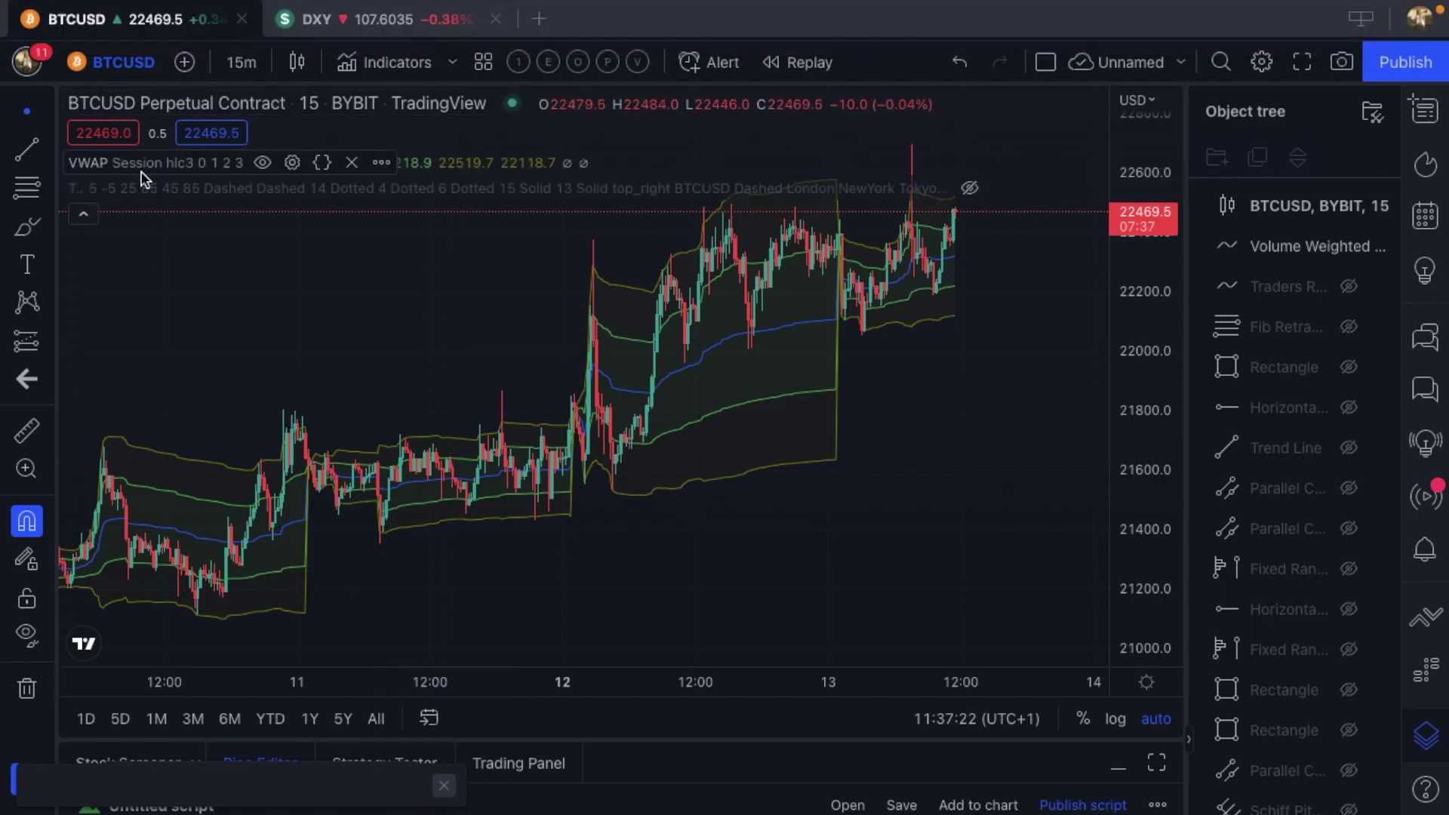
pyautogui.click(262, 164)
pyautogui.click(83, 214)
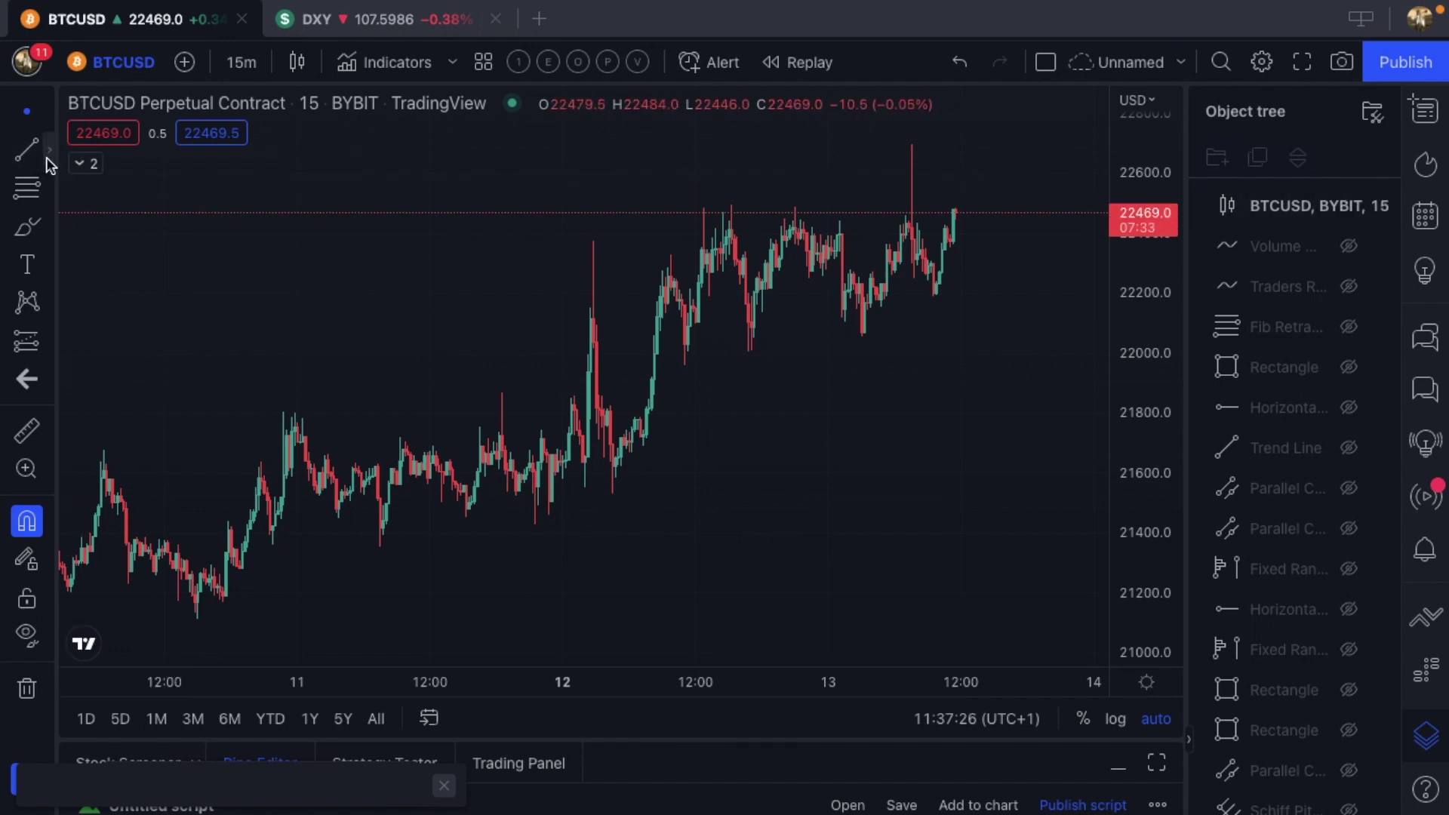
# - Place an Anchored VWAP starting at the 7 September swing low and deselect it
pyautogui.scroll(-5, 294, 333)
pyautogui.scroll(-5, 295, 333)
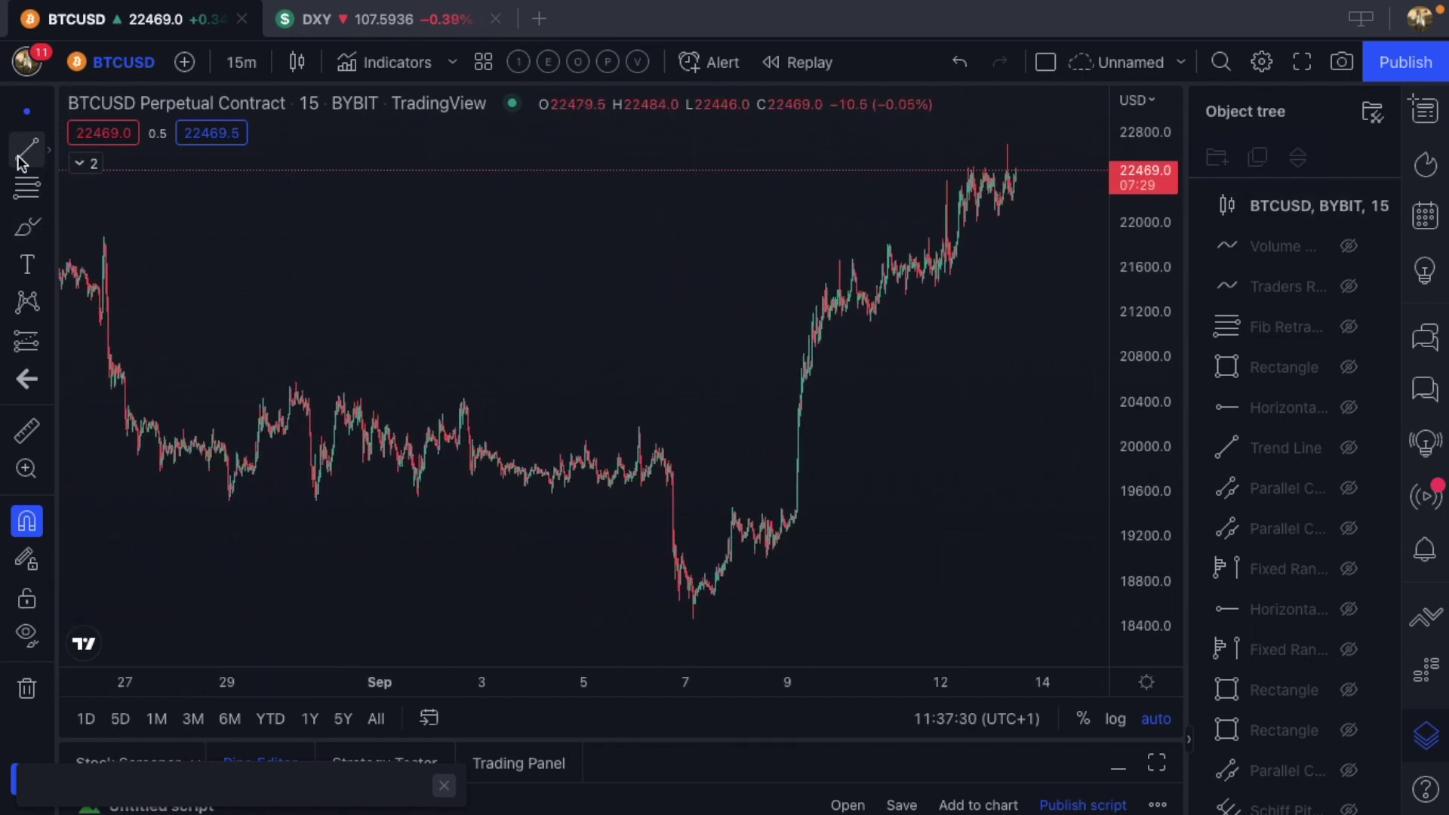
pyautogui.click(50, 155)
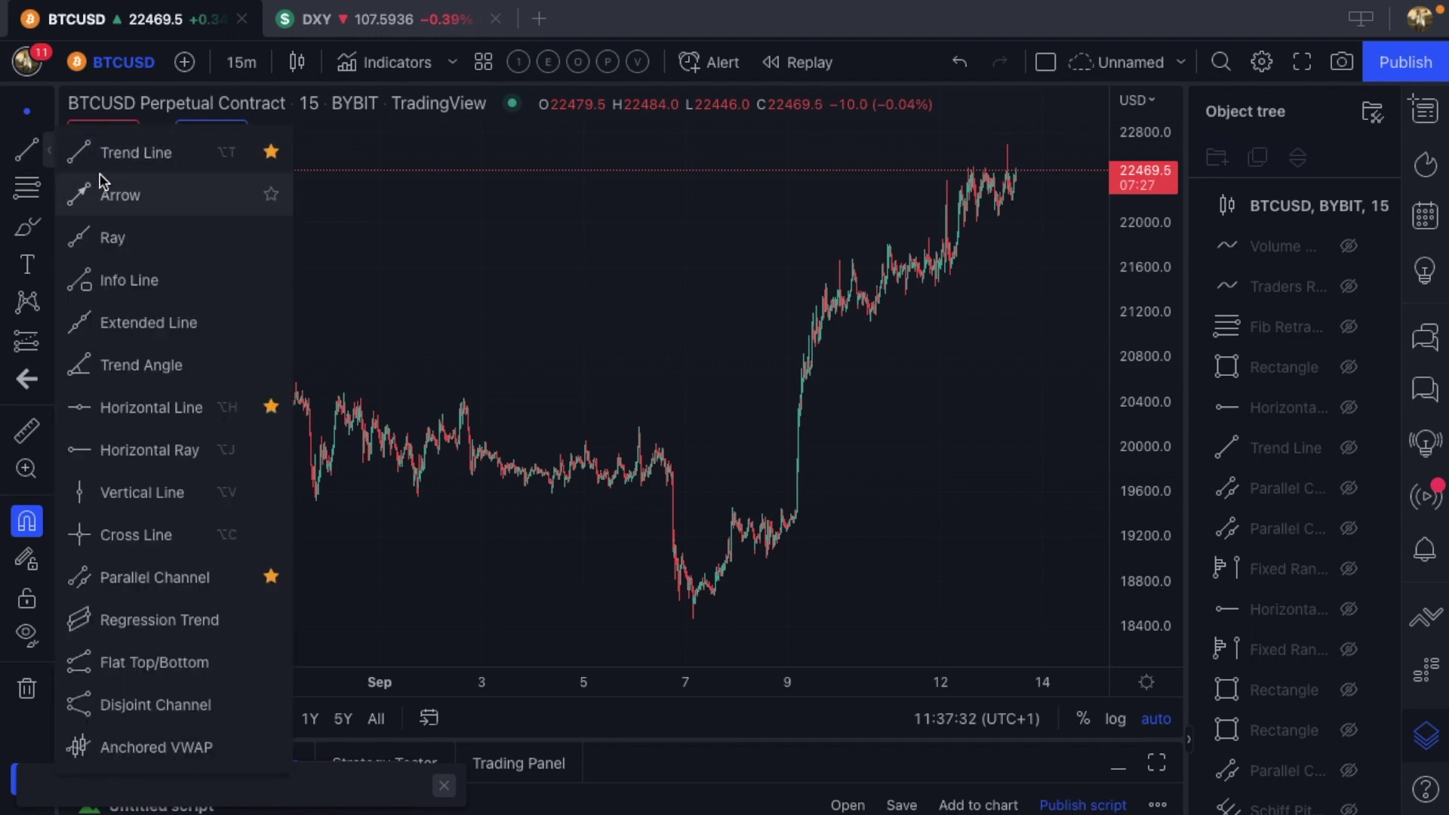
pyautogui.click(129, 747)
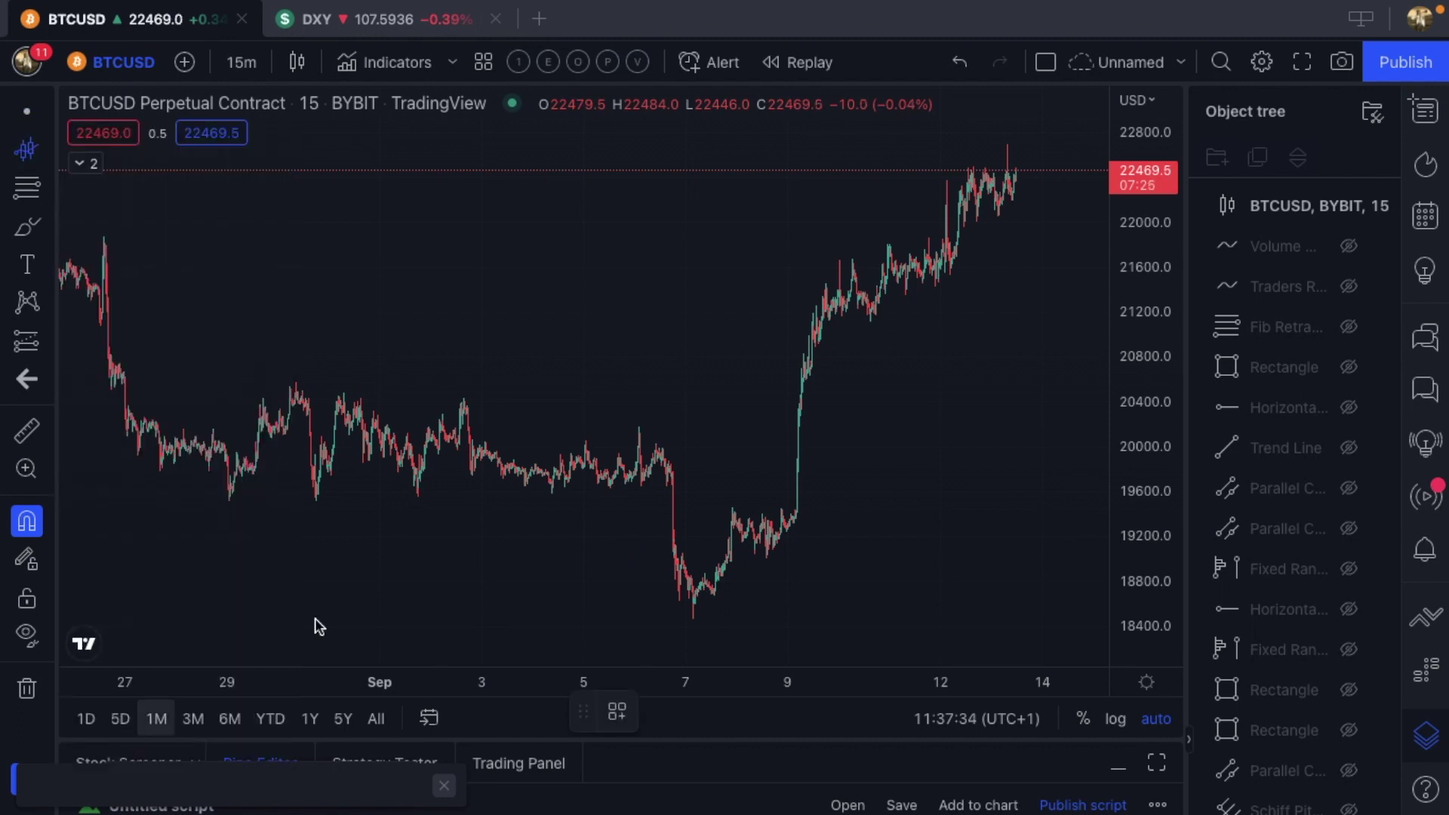
pyautogui.click(693, 604)
pyautogui.hscroll(5, 733, 487)
pyautogui.hscroll(3, 733, 488)
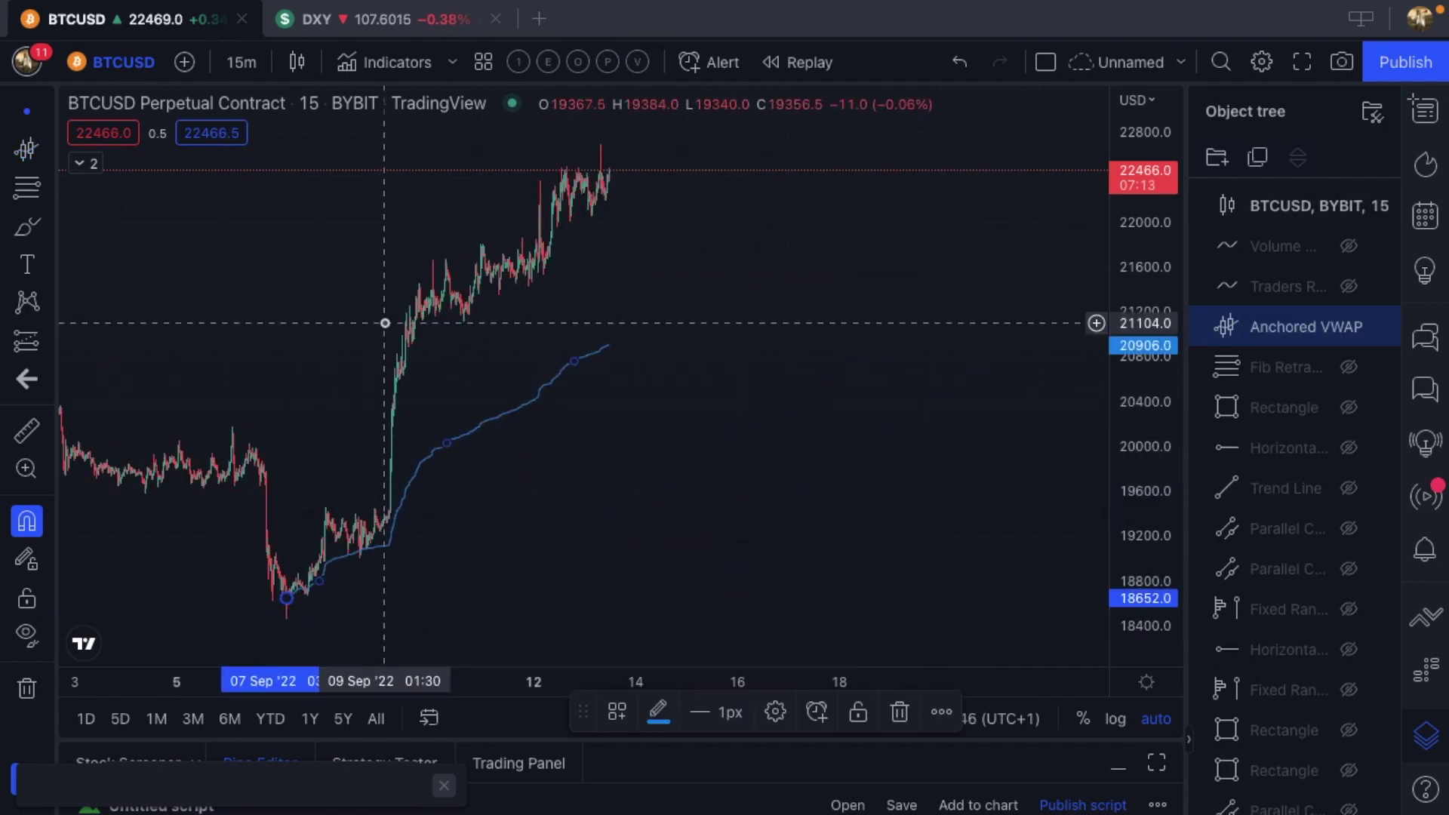
pyautogui.click(692, 261)
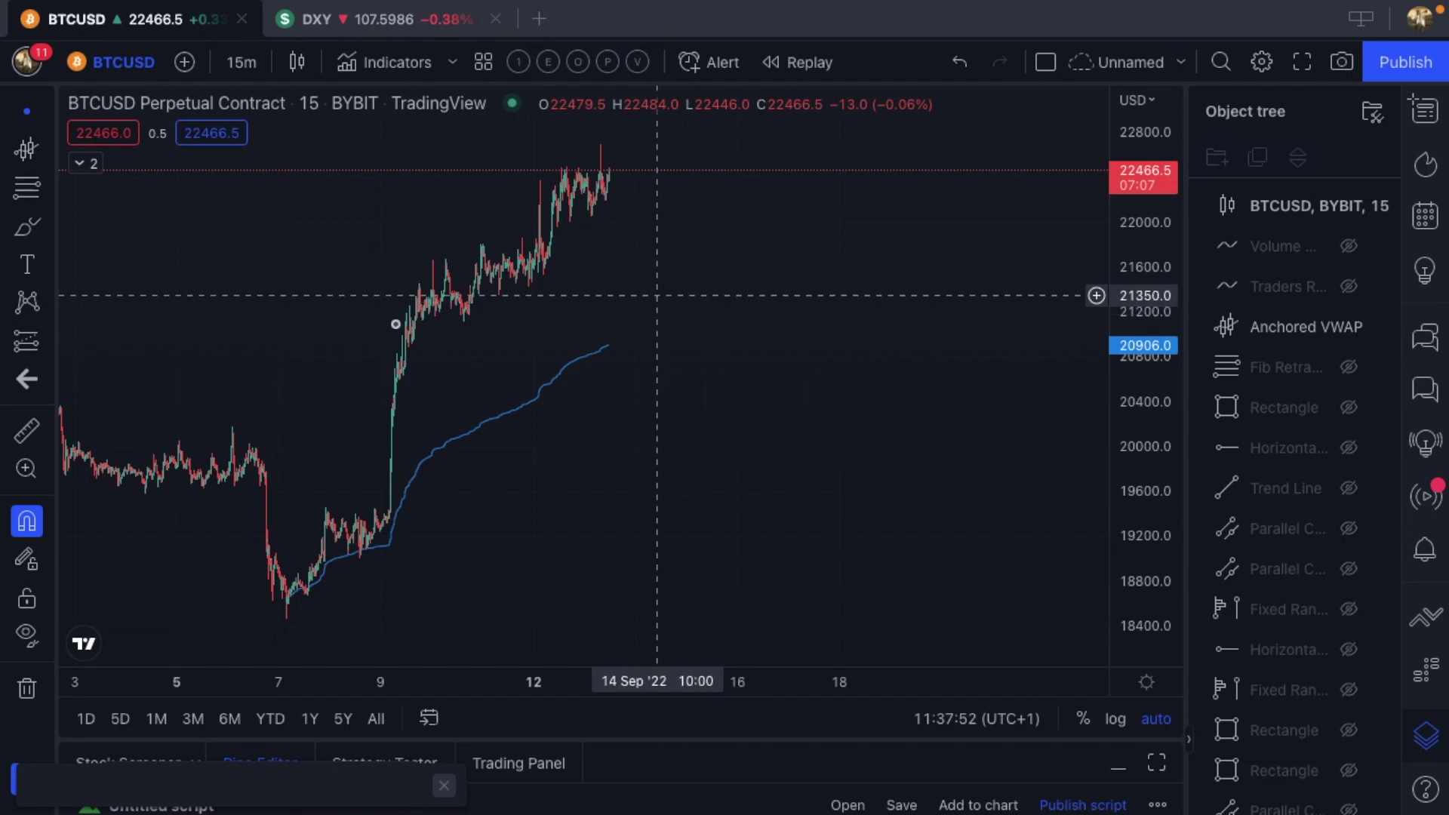
# - Draw a Fib Retracement from the 7 September low at 18461.0 to the 13 September high at 22697.0
pyautogui.click(34, 190)
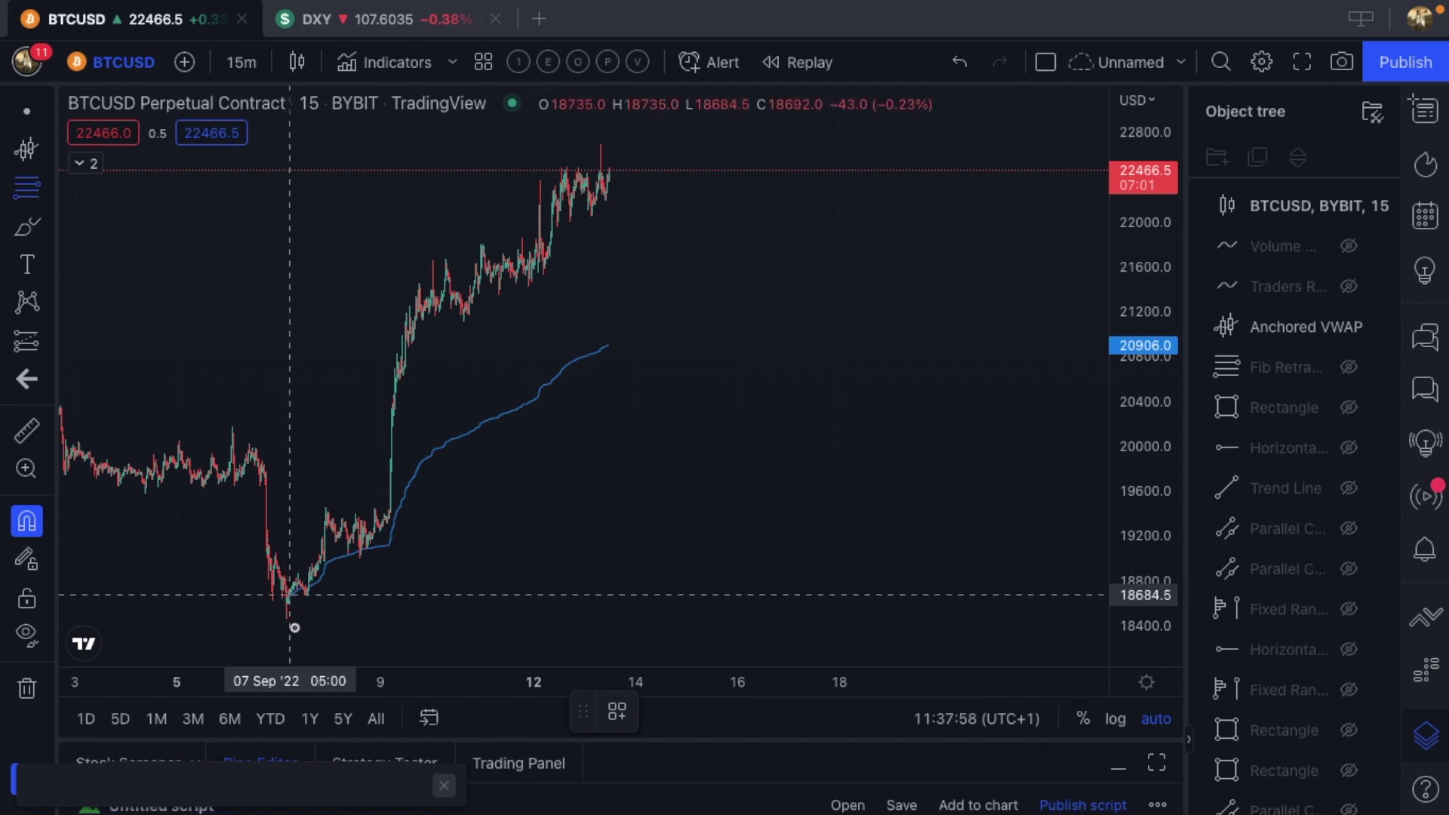
pyautogui.hscroll(-10, 291, 630)
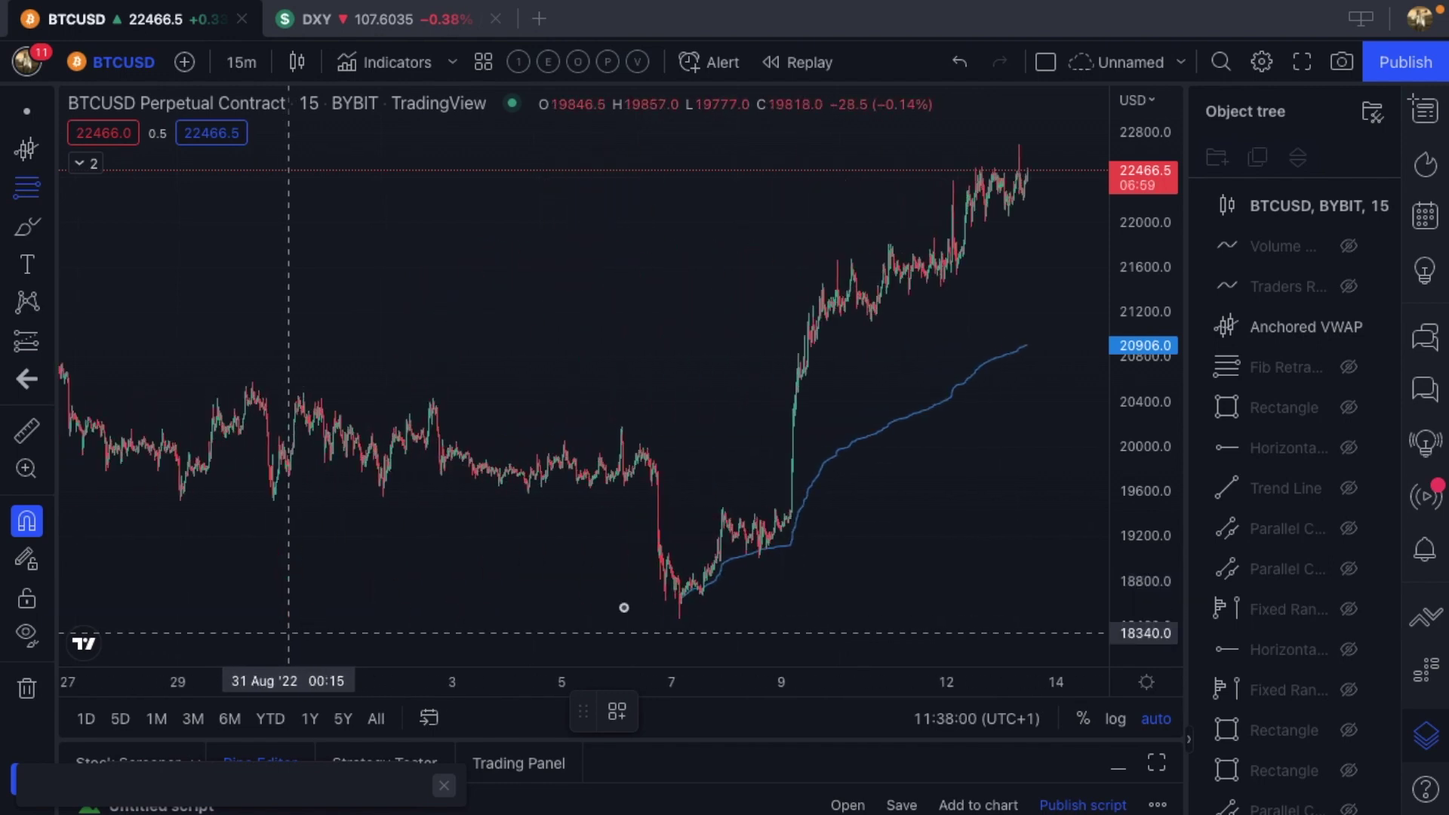
pyautogui.click(684, 619)
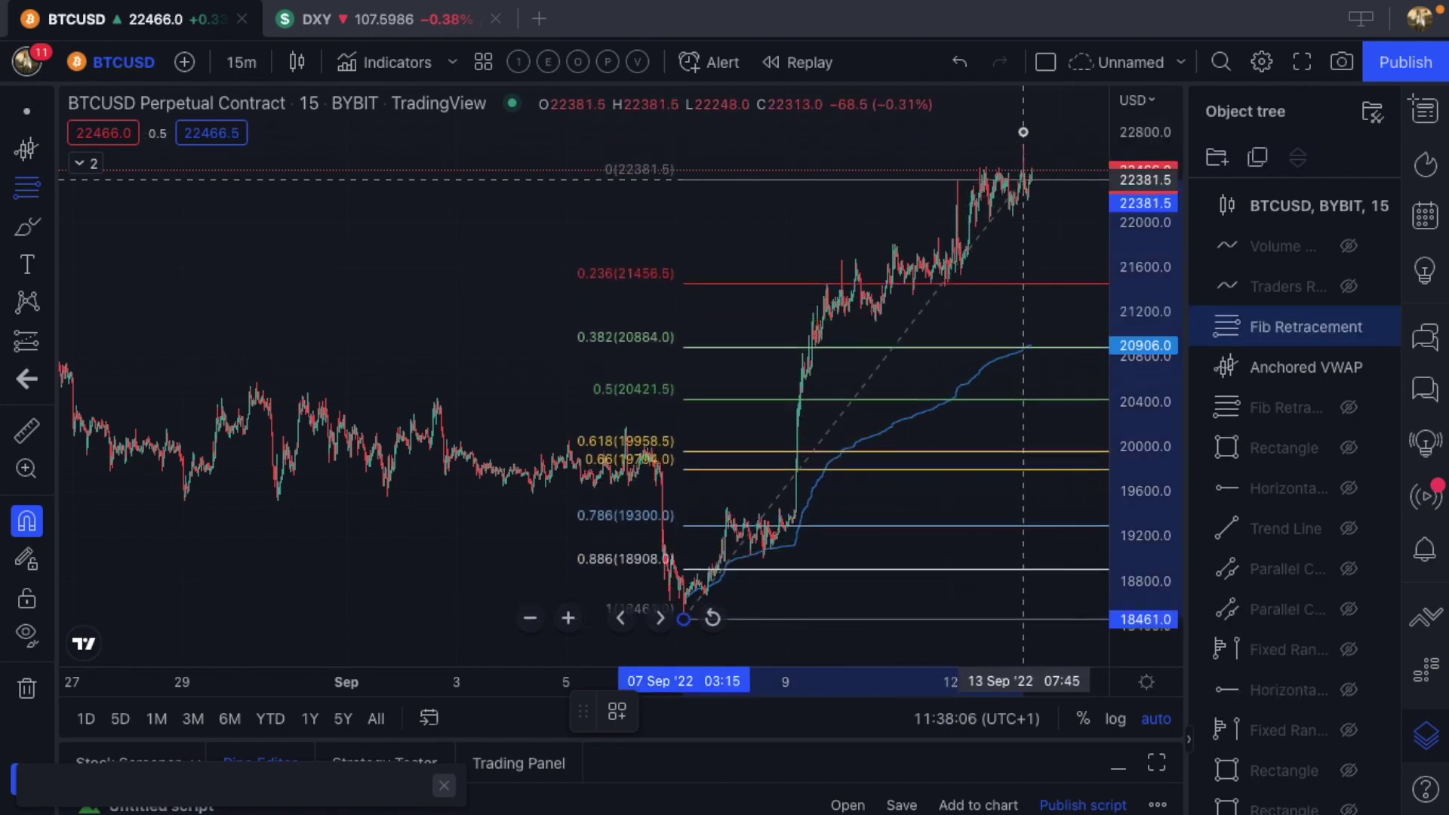
pyautogui.scroll(3, 1004, 129)
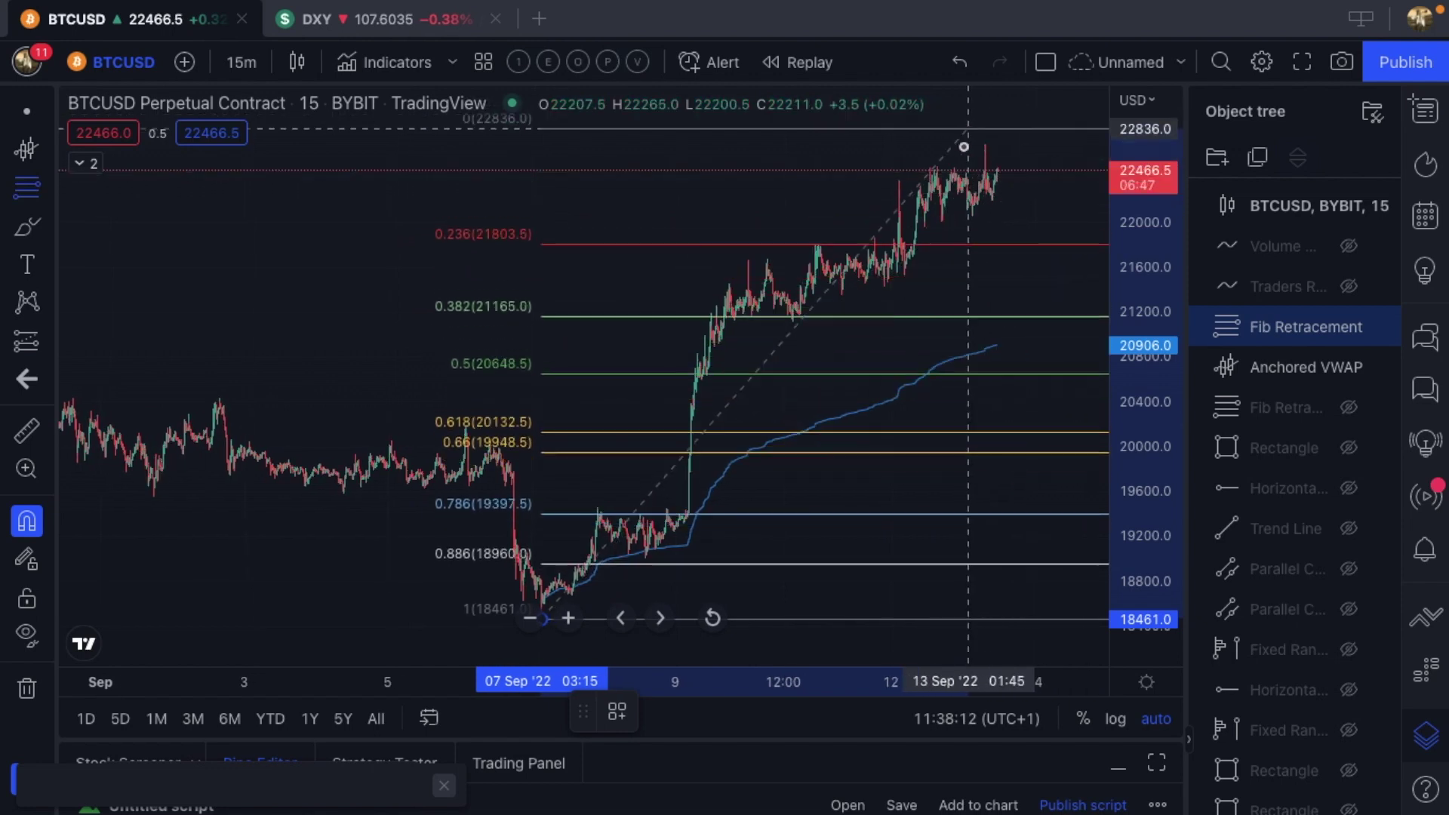
pyautogui.scroll(4, 983, 130)
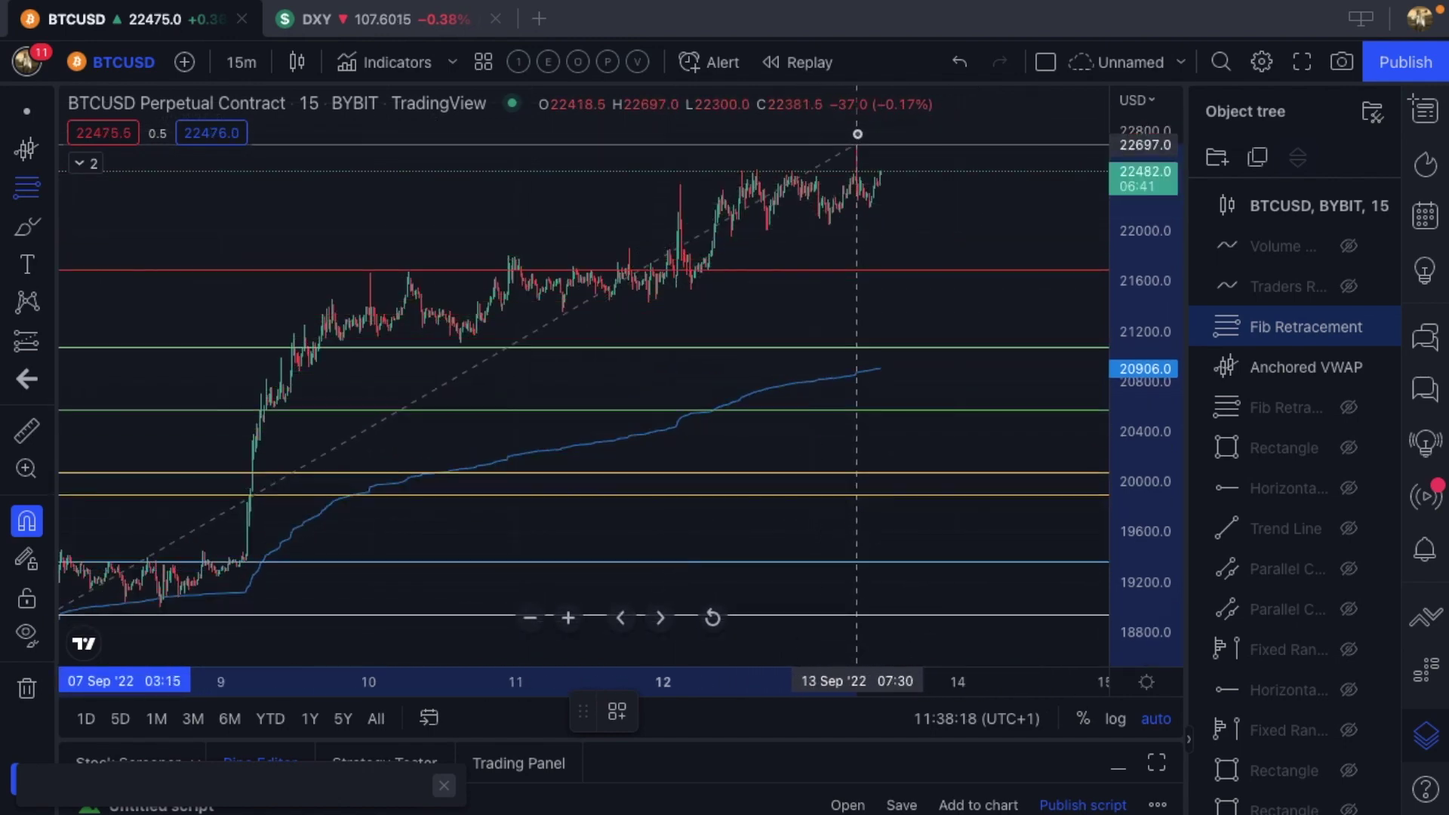
pyautogui.click(858, 136)
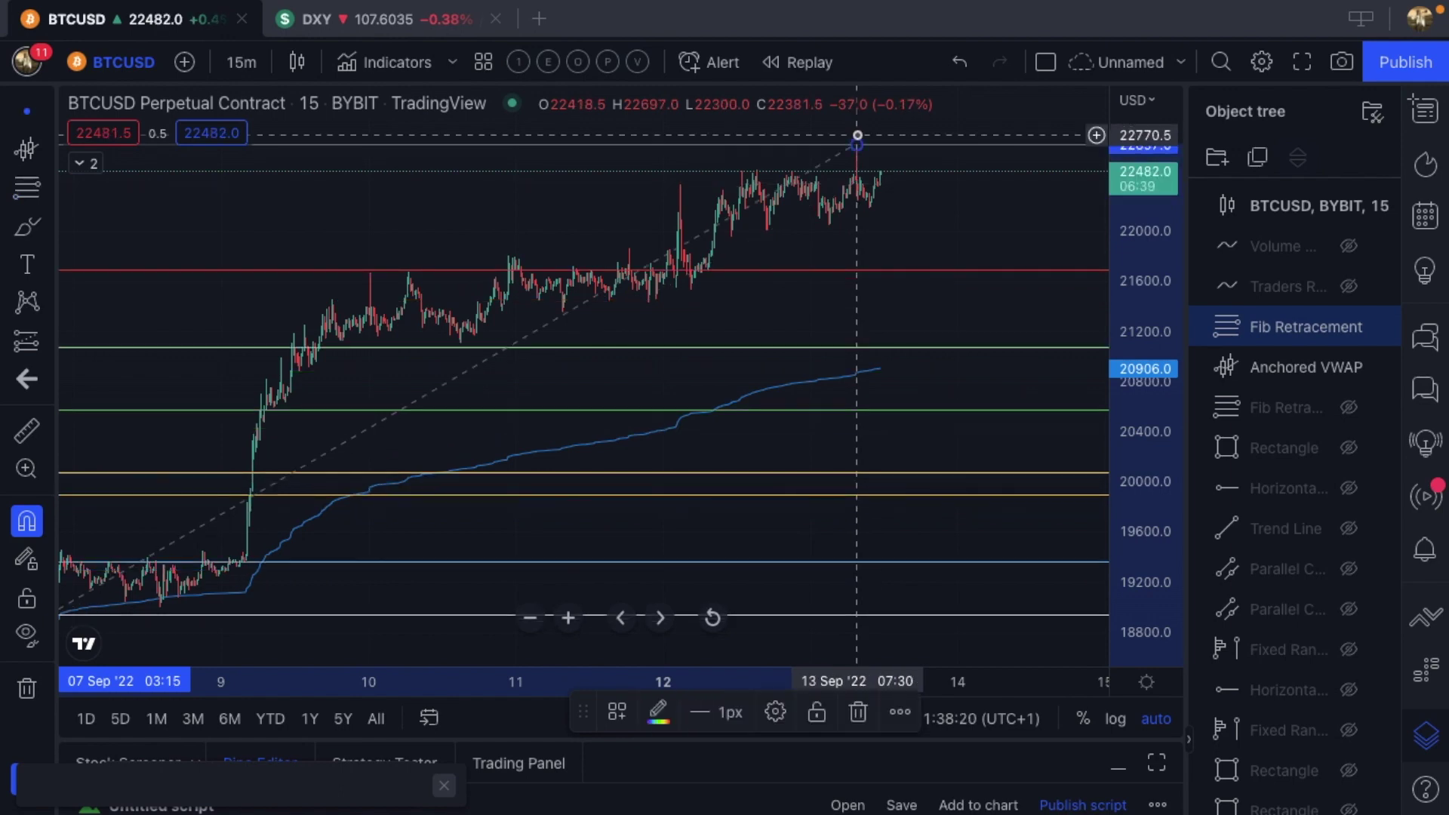
pyautogui.scroll(-3, 866, 206)
pyautogui.scroll(-2, 866, 206)
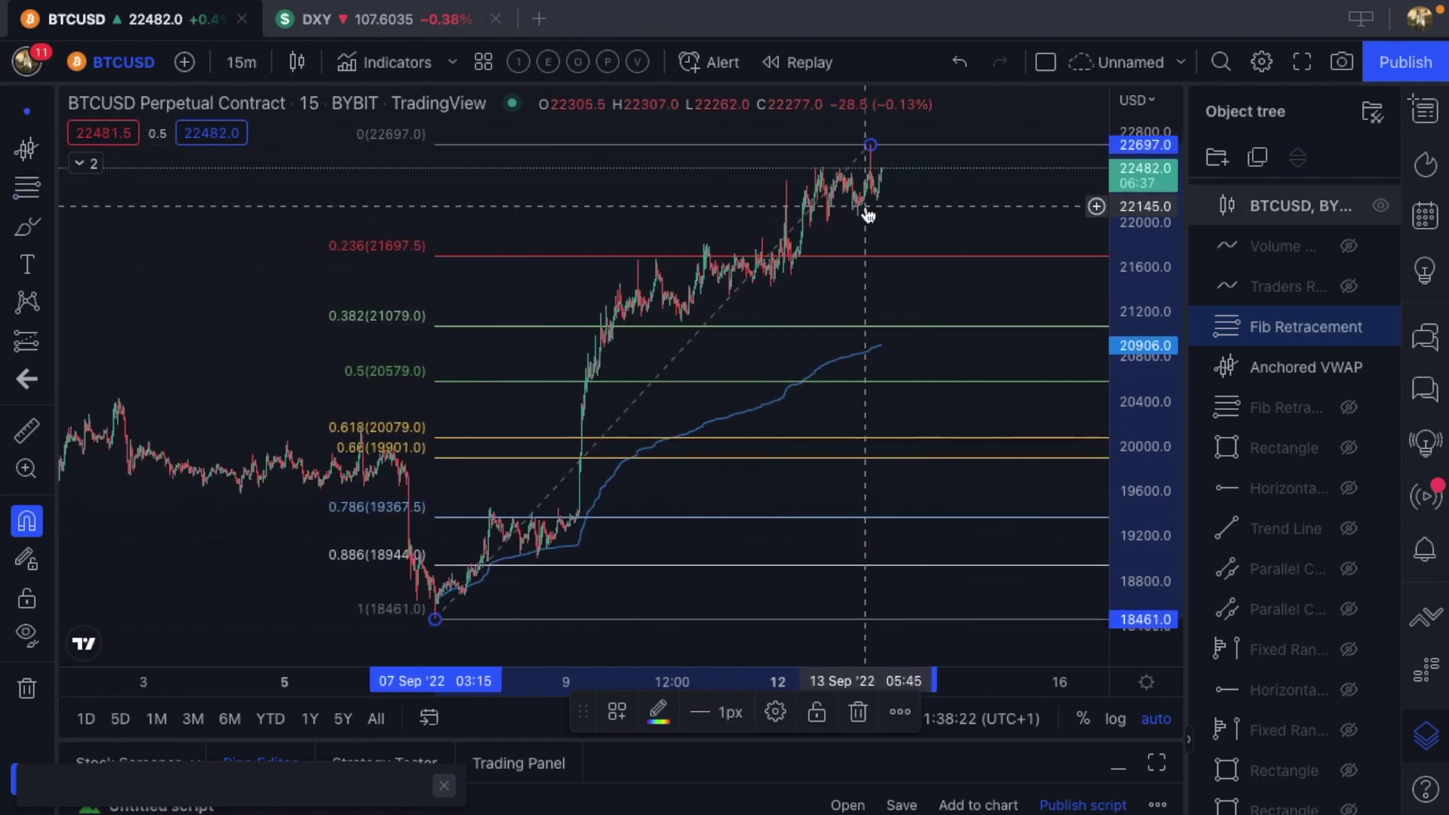
# - Shift the Fib Retracement so its lower anchor sits at 19357.5, the base of the 9 September rally, and then delete the drawing
pyautogui.scroll(-3, 816, 410)
pyautogui.scroll(5, 816, 410)
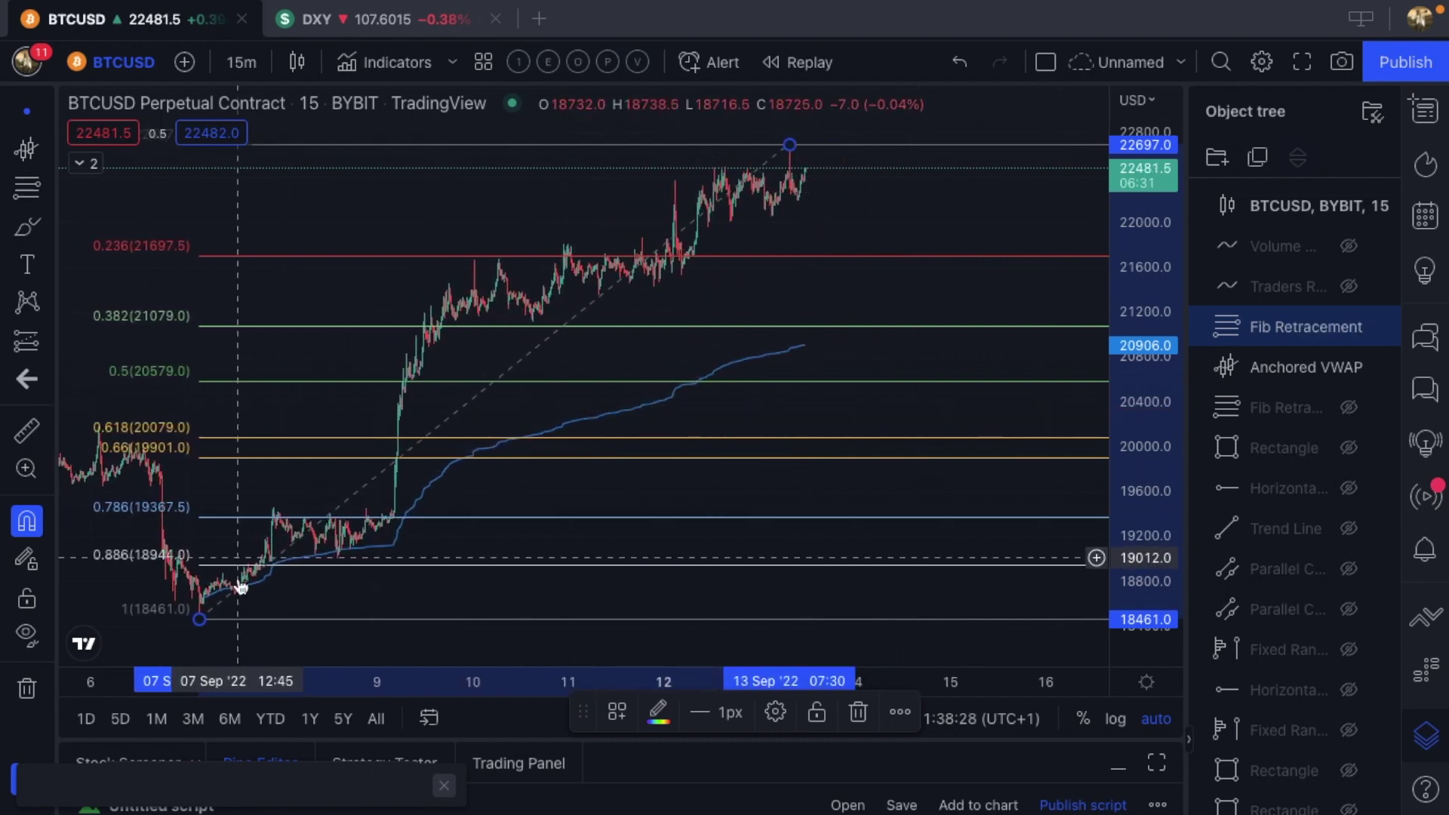
pyautogui.moveTo(206, 612); pyautogui.dragTo(399, 520)
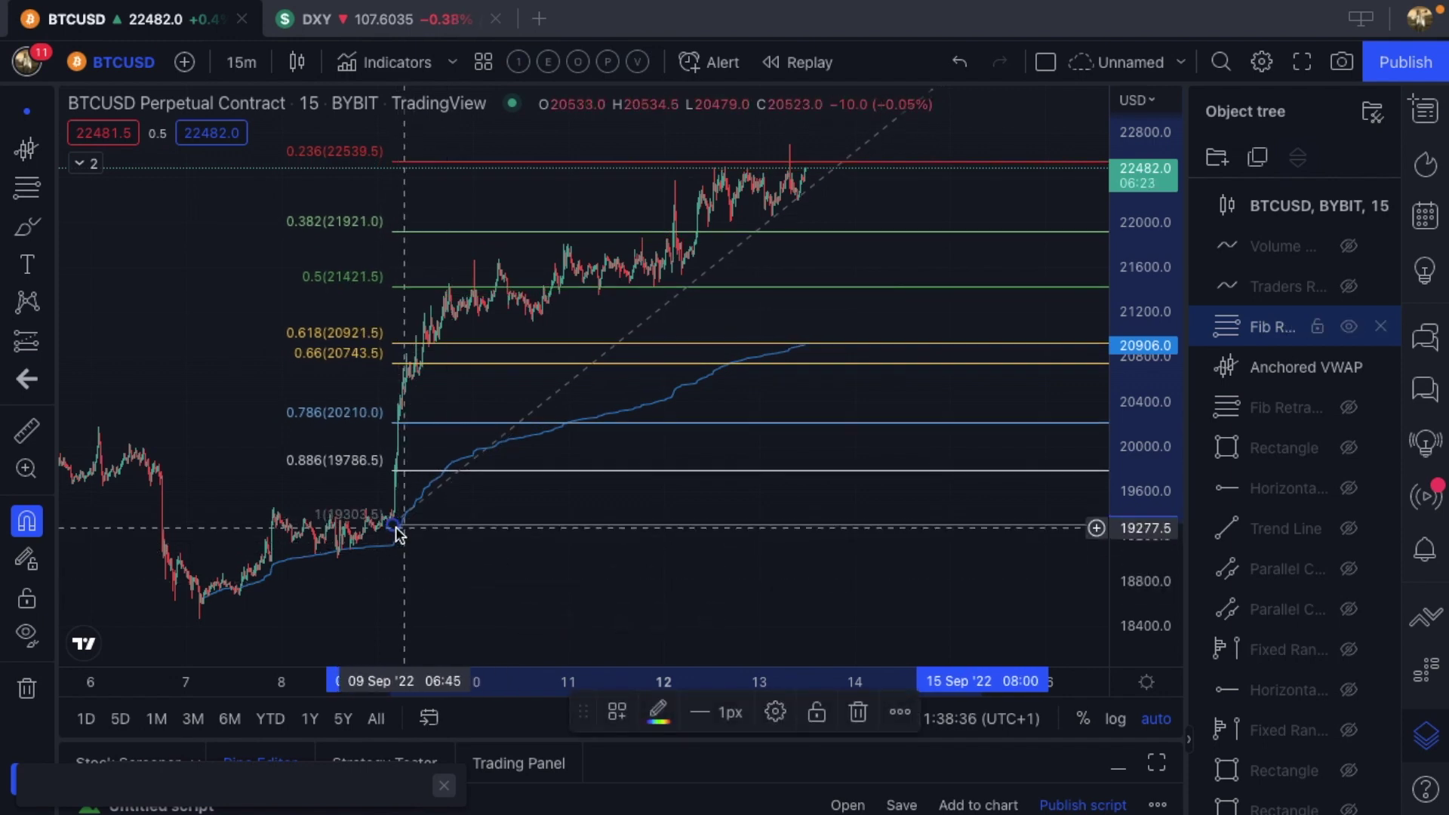
pyautogui.moveTo(394, 530)
pyautogui.mouseDown()
pyautogui.moveTo(414, 544)
pyautogui.moveTo(382, 518)
pyautogui.moveTo(390, 474)
pyautogui.moveTo(394, 529)
pyautogui.mouseUp()
pyautogui.click(557, 492)
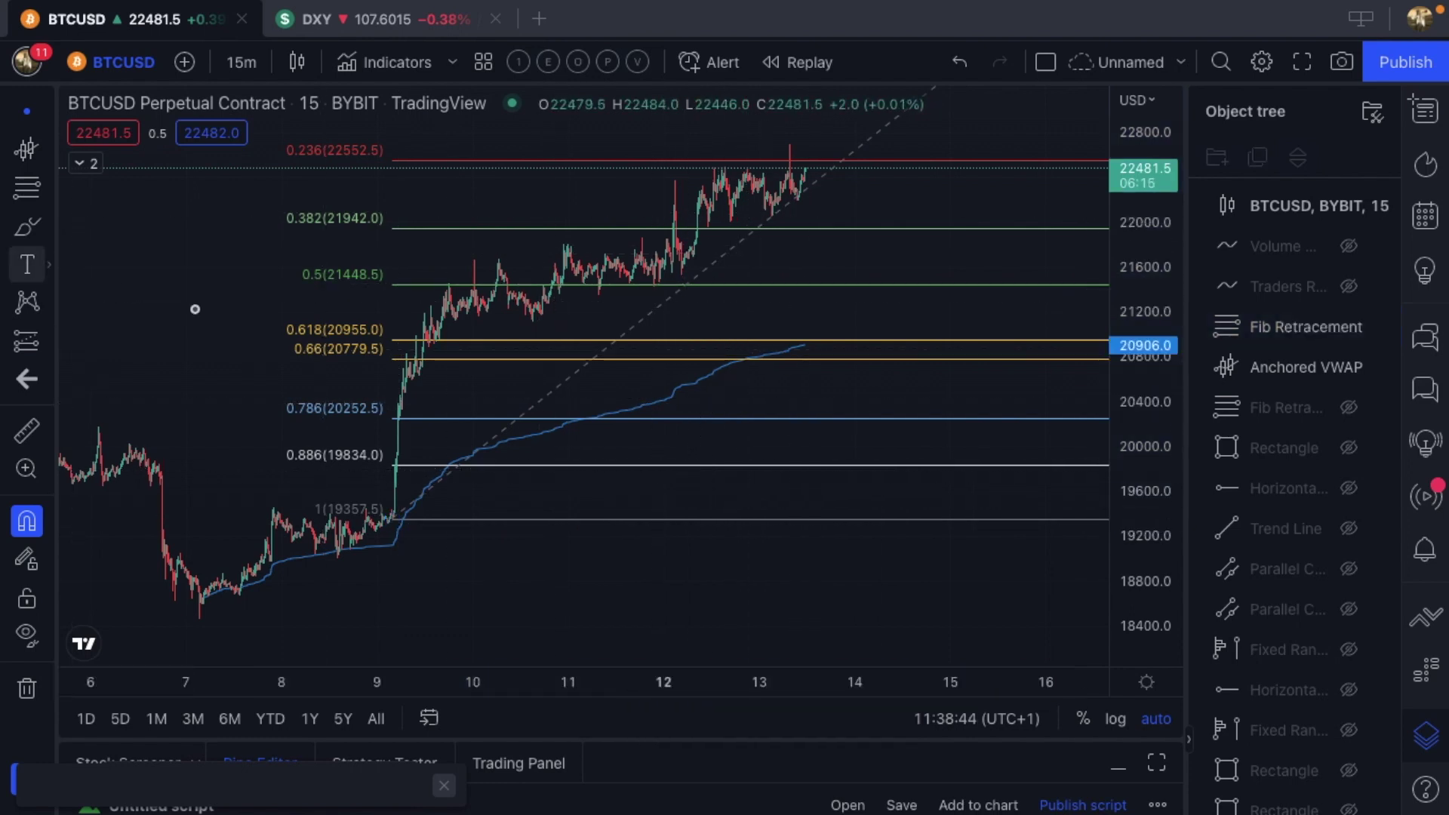
pyautogui.click(1382, 327)
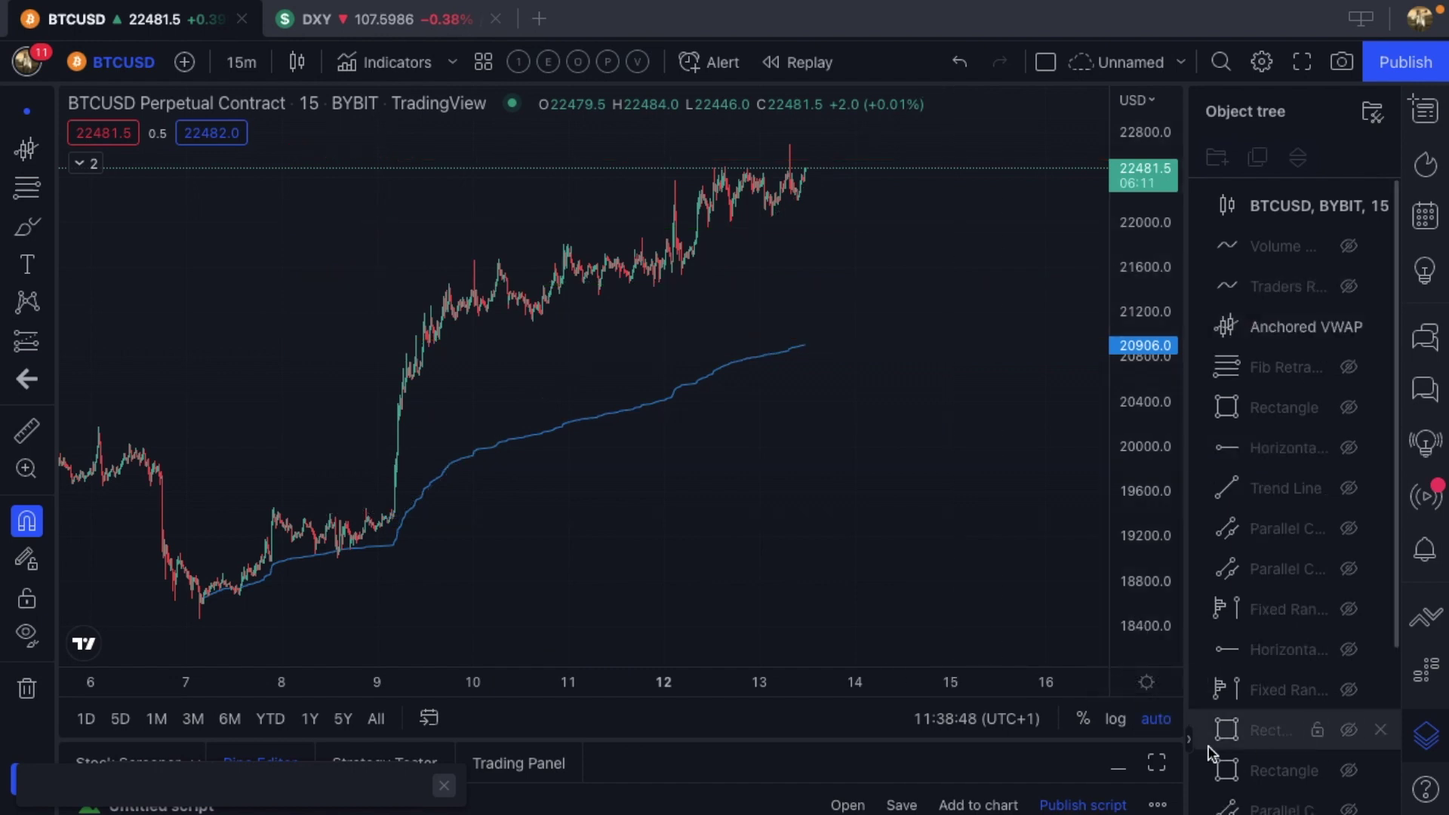
# - Hide the object tree to widen the chart and switch the chart interval to 4 hours
pyautogui.click(1194, 740)
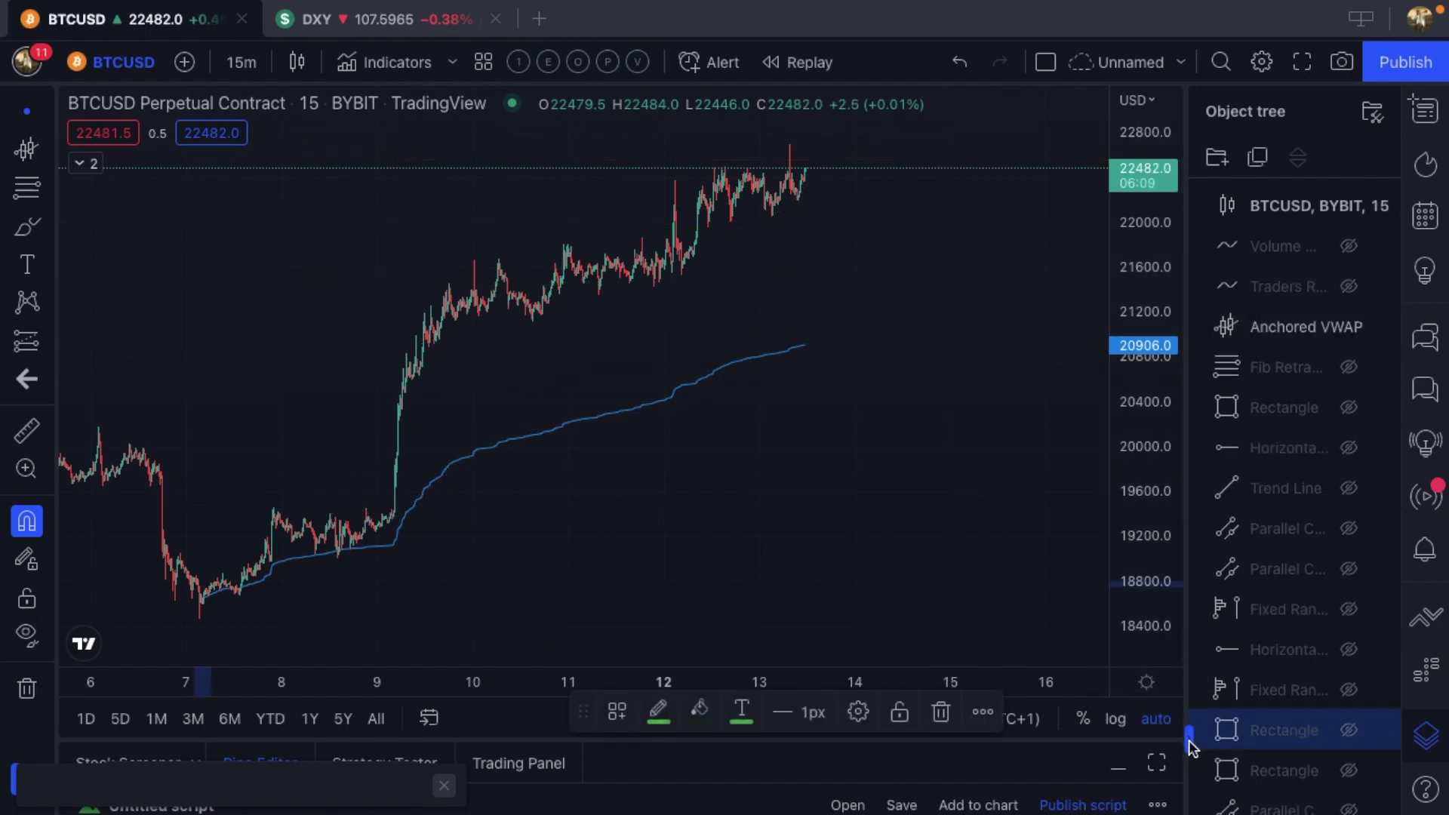
pyautogui.click(1189, 739)
pyautogui.scroll(-3, 753, 411)
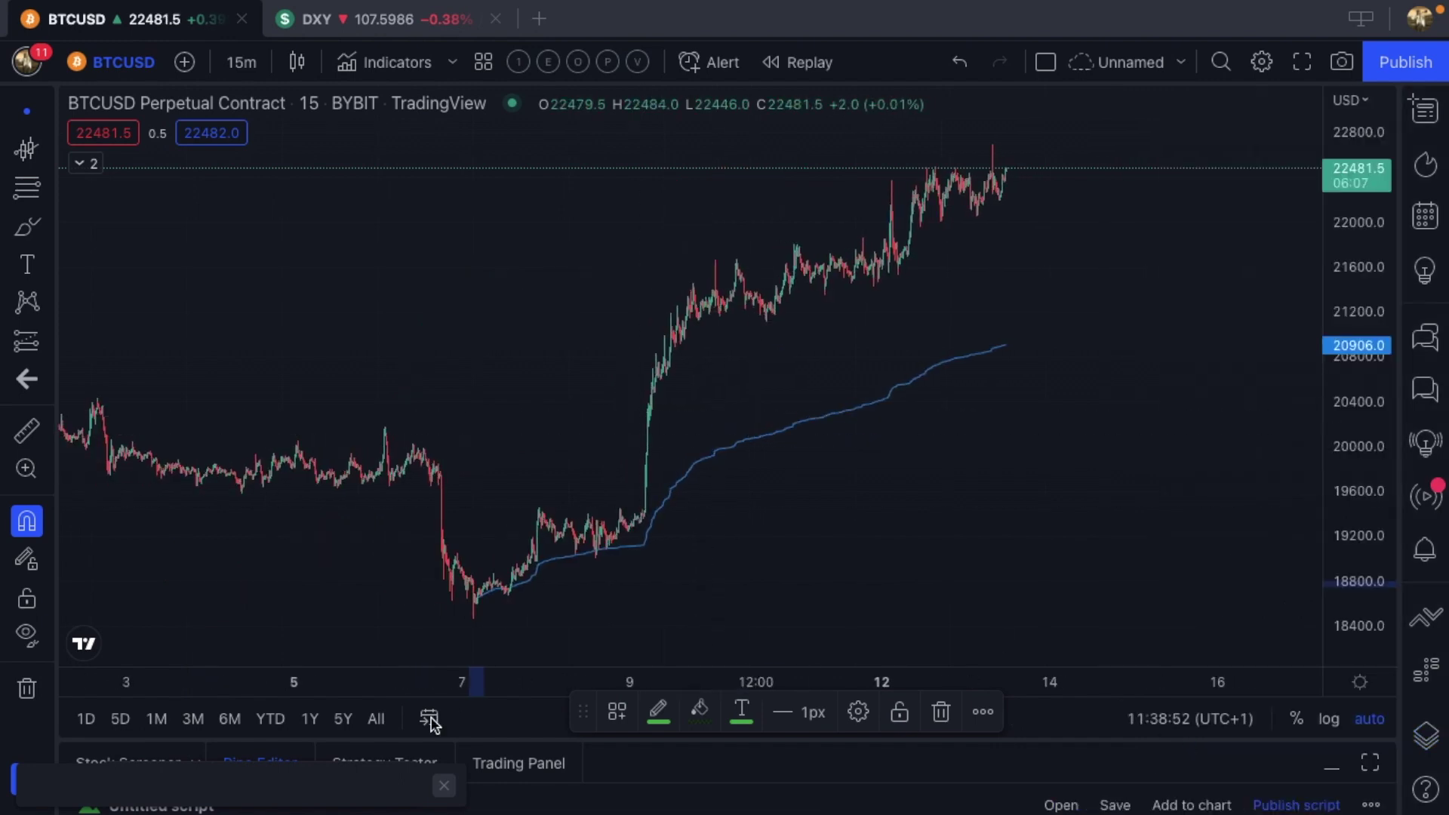
pyautogui.scroll(-3, 490, 498)
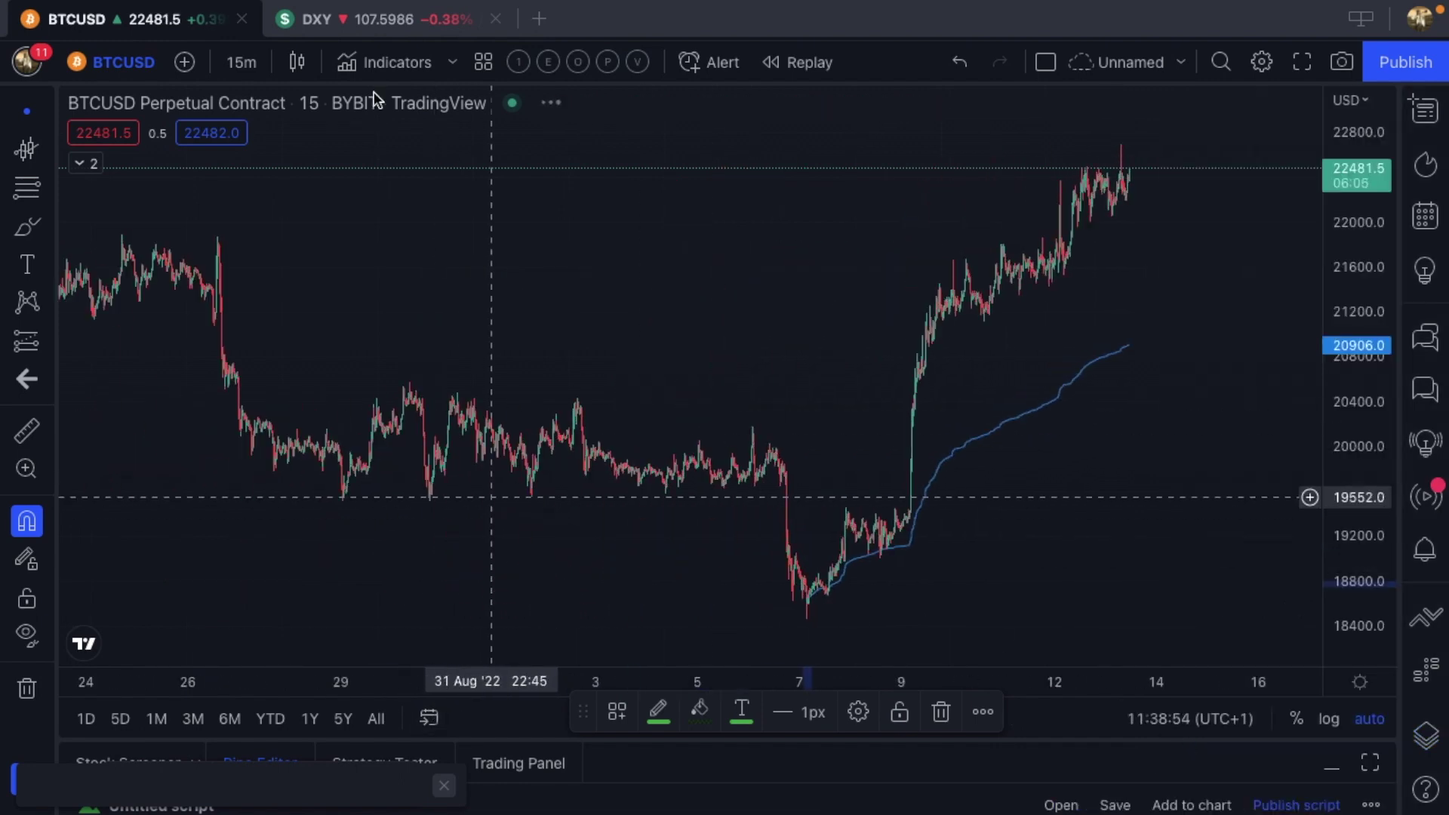
pyautogui.moveTo(375, 99); pyautogui.dragTo(247, 63)
pyautogui.click(247, 63)
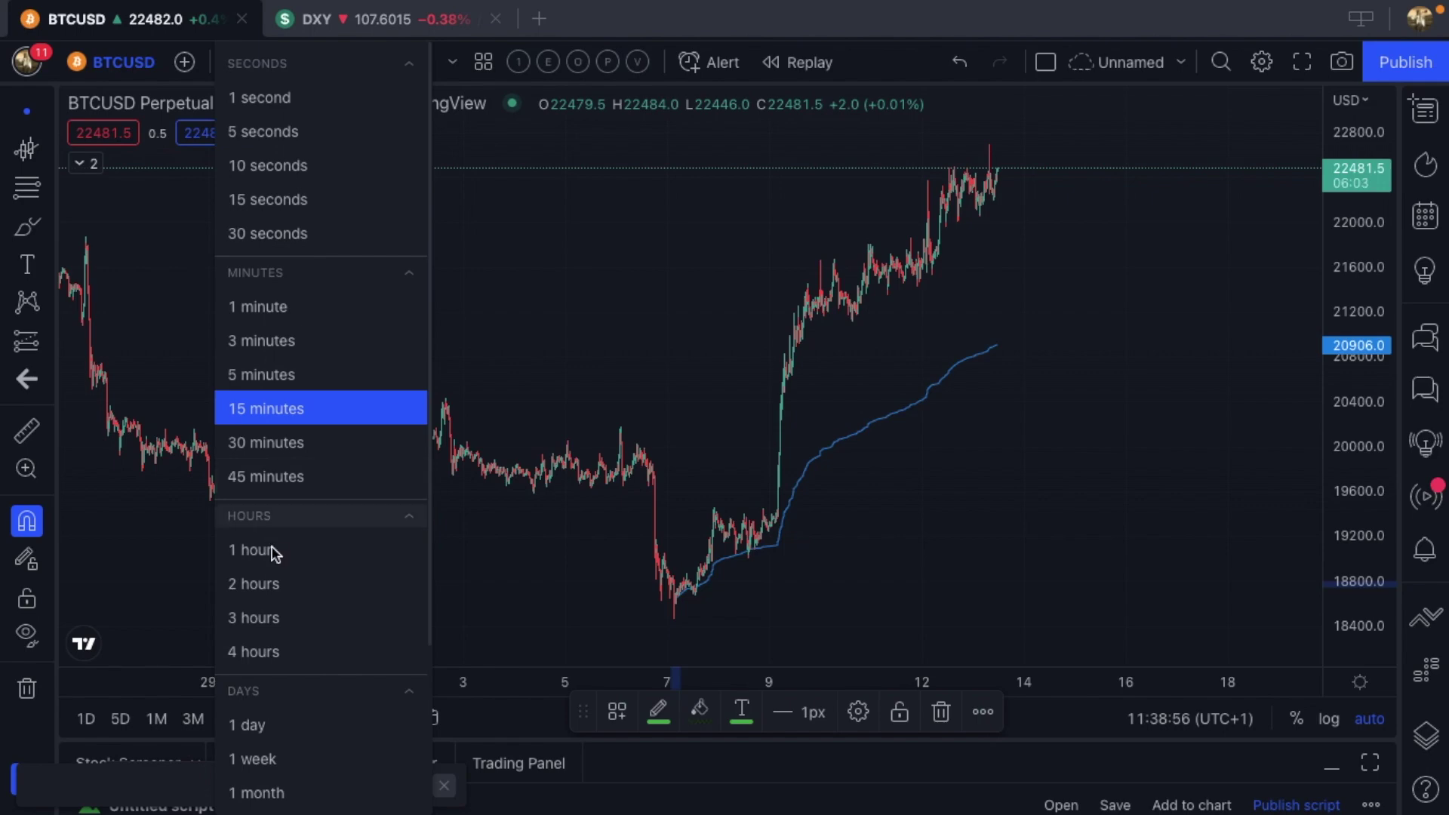
pyautogui.click(279, 653)
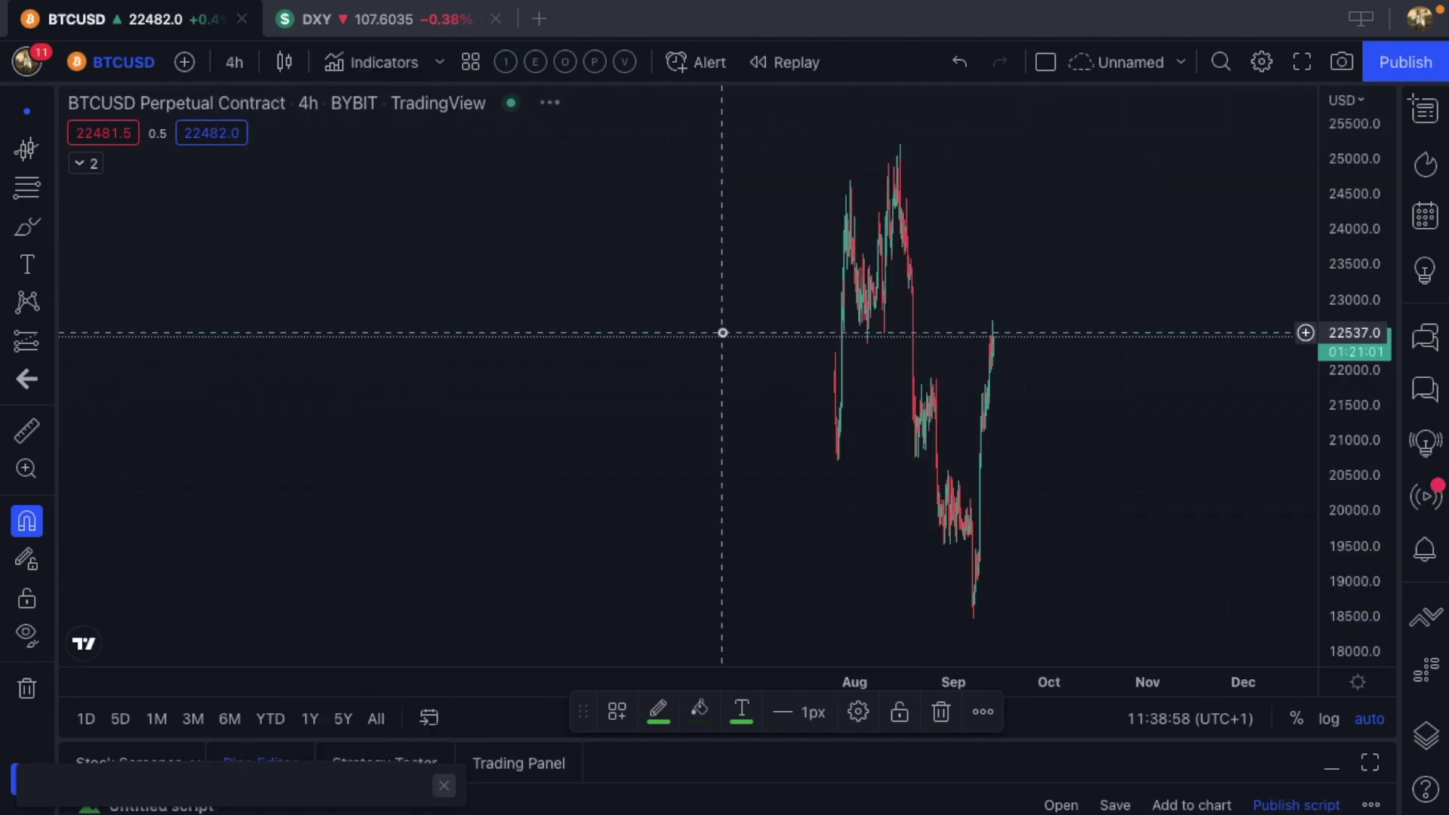
# - Place an Anchored VWAP starting at the 18 June swing low on the 4-hour chart
pyautogui.scroll(5, 727, 328)
pyautogui.hscroll(-5, 729, 326)
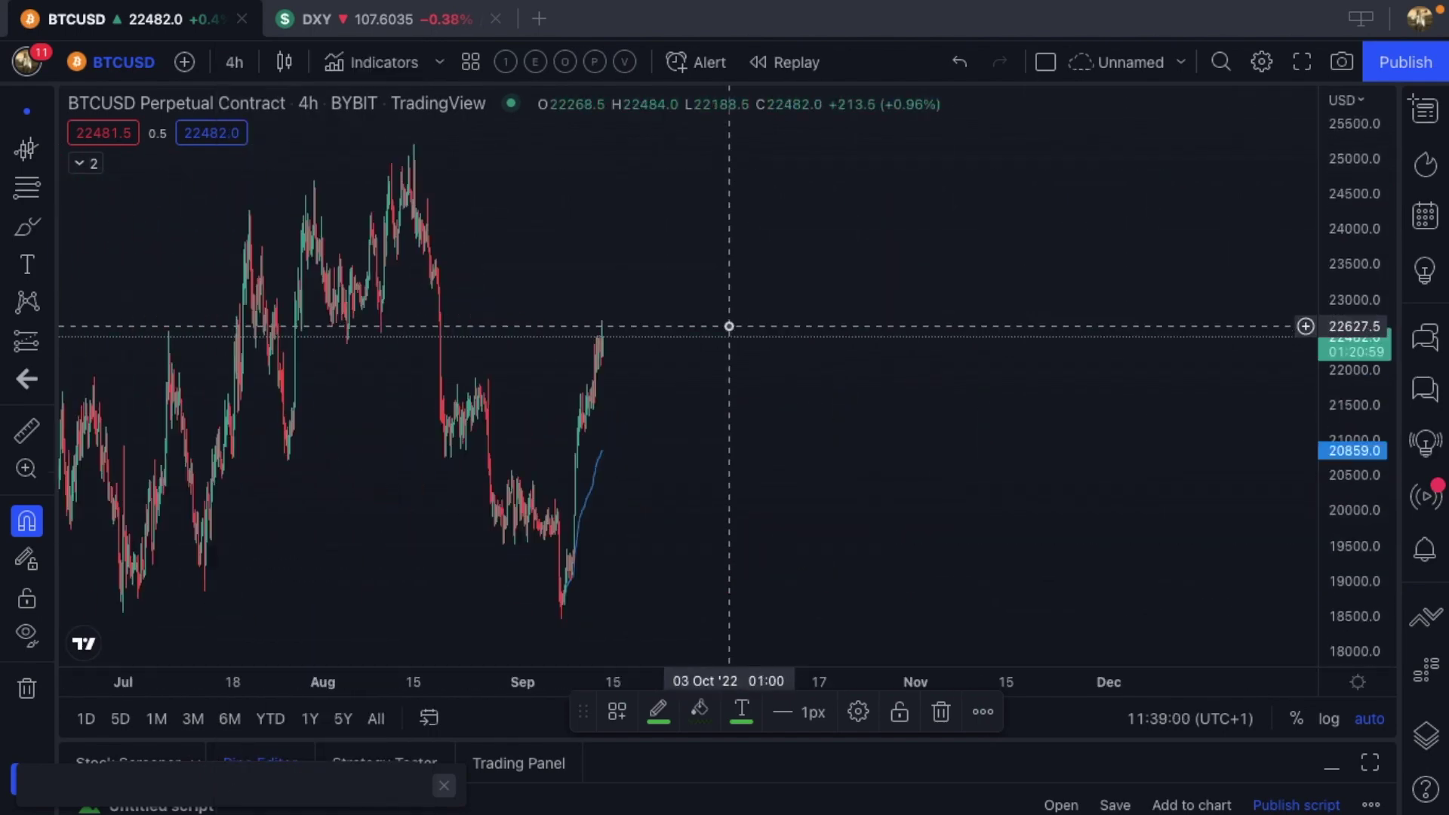
pyautogui.hscroll(-5, 732, 325)
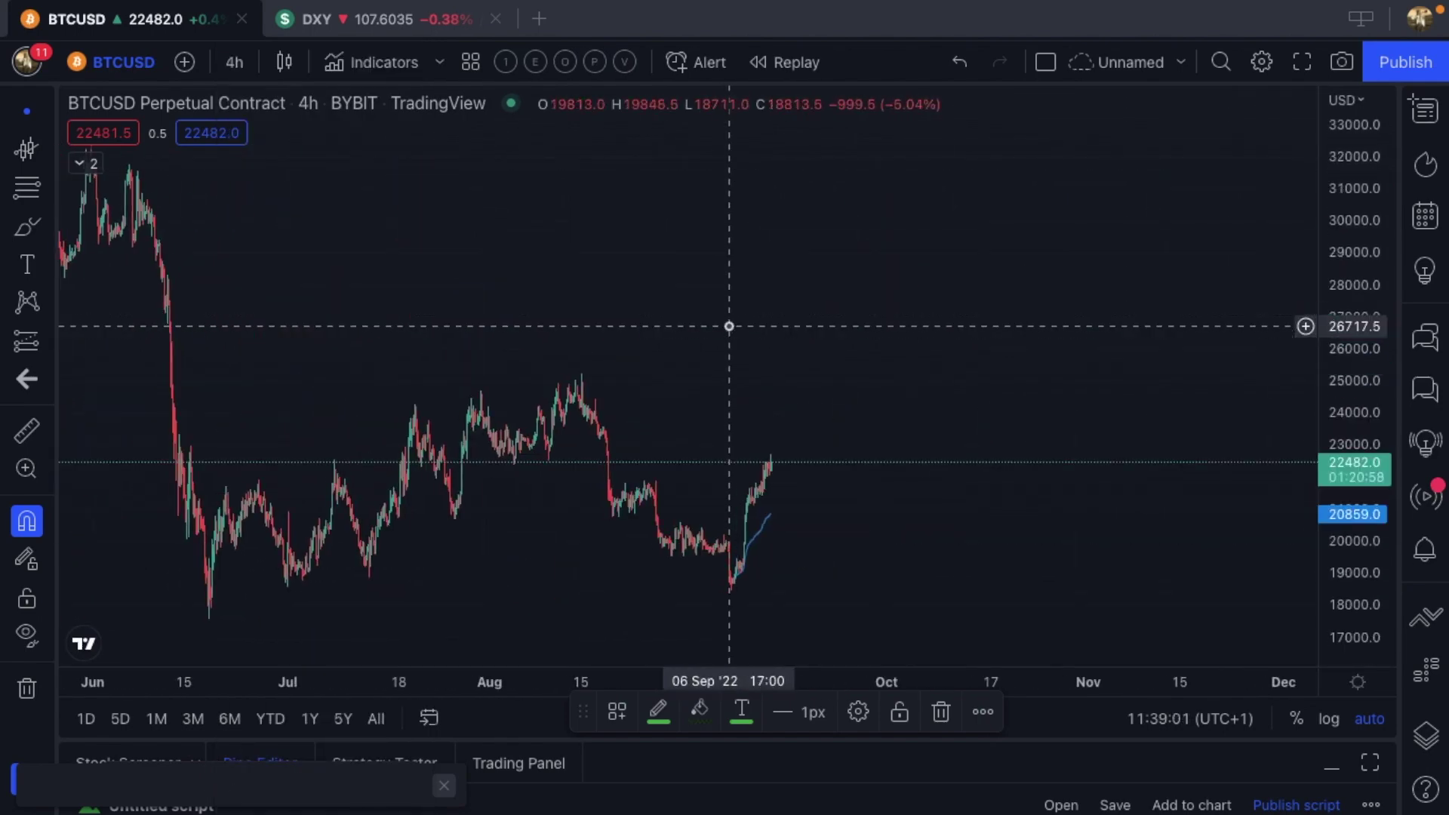
pyautogui.click(21, 154)
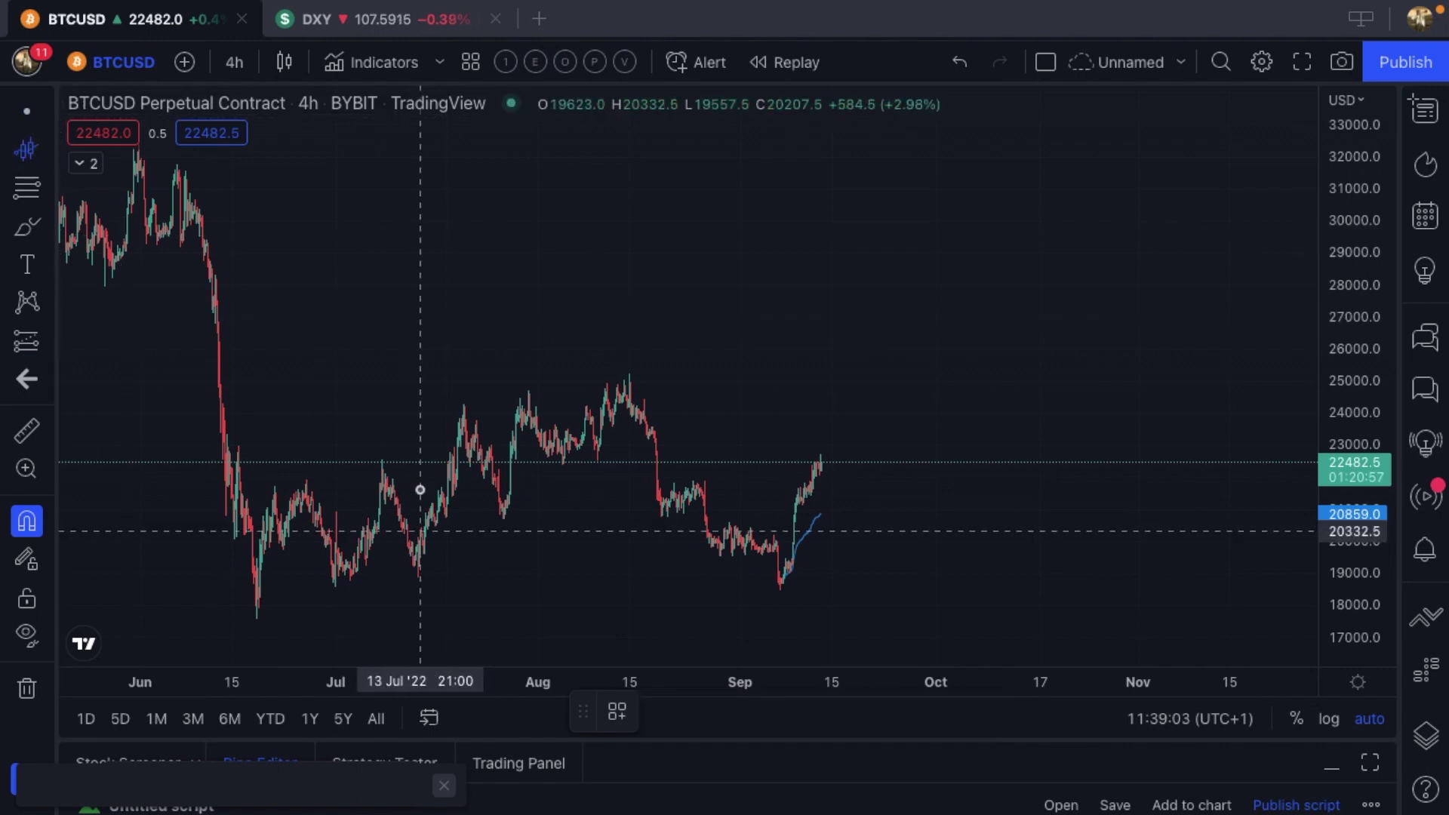
pyautogui.click(257, 638)
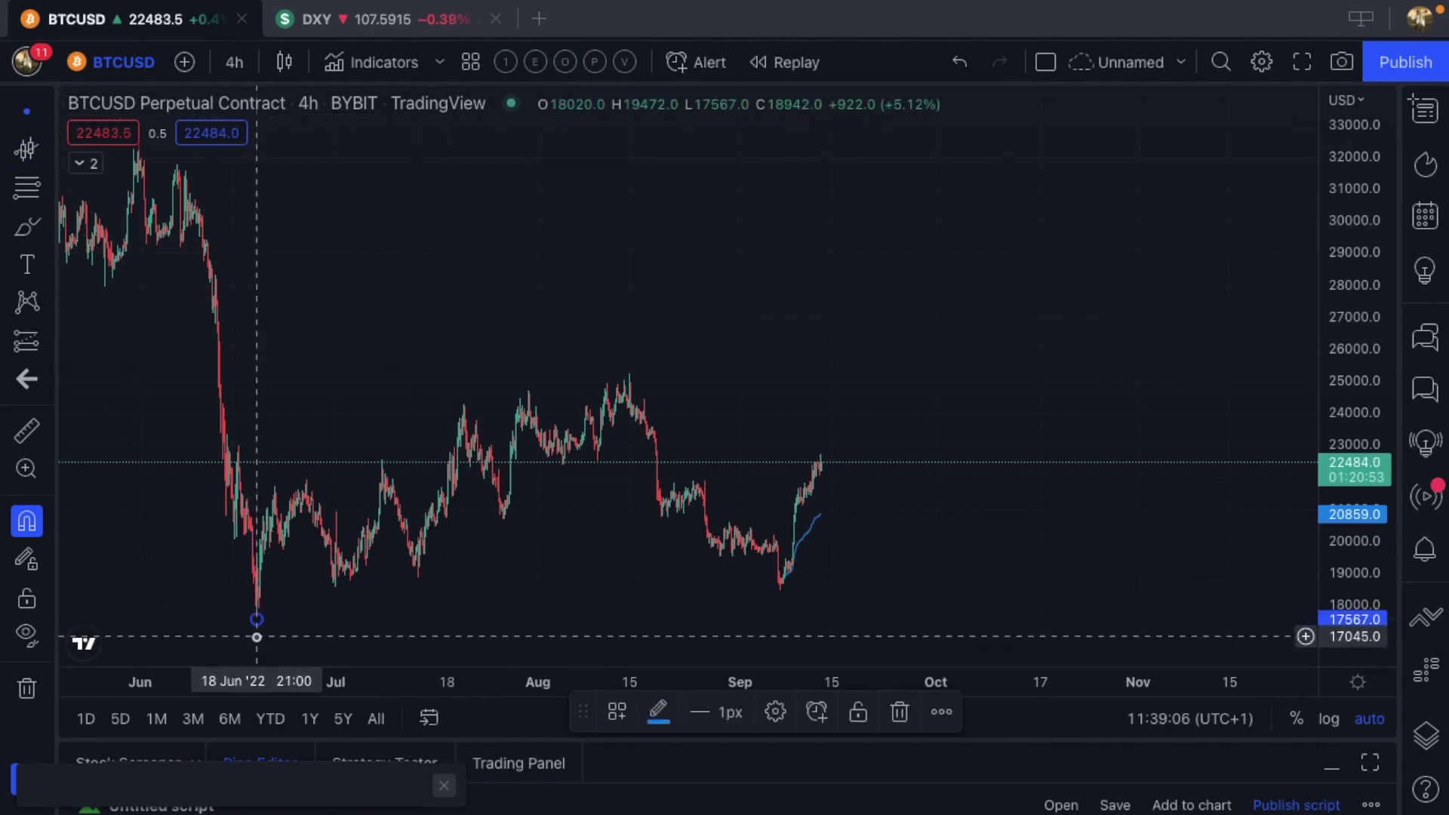
pyautogui.hscroll(2, 382, 269)
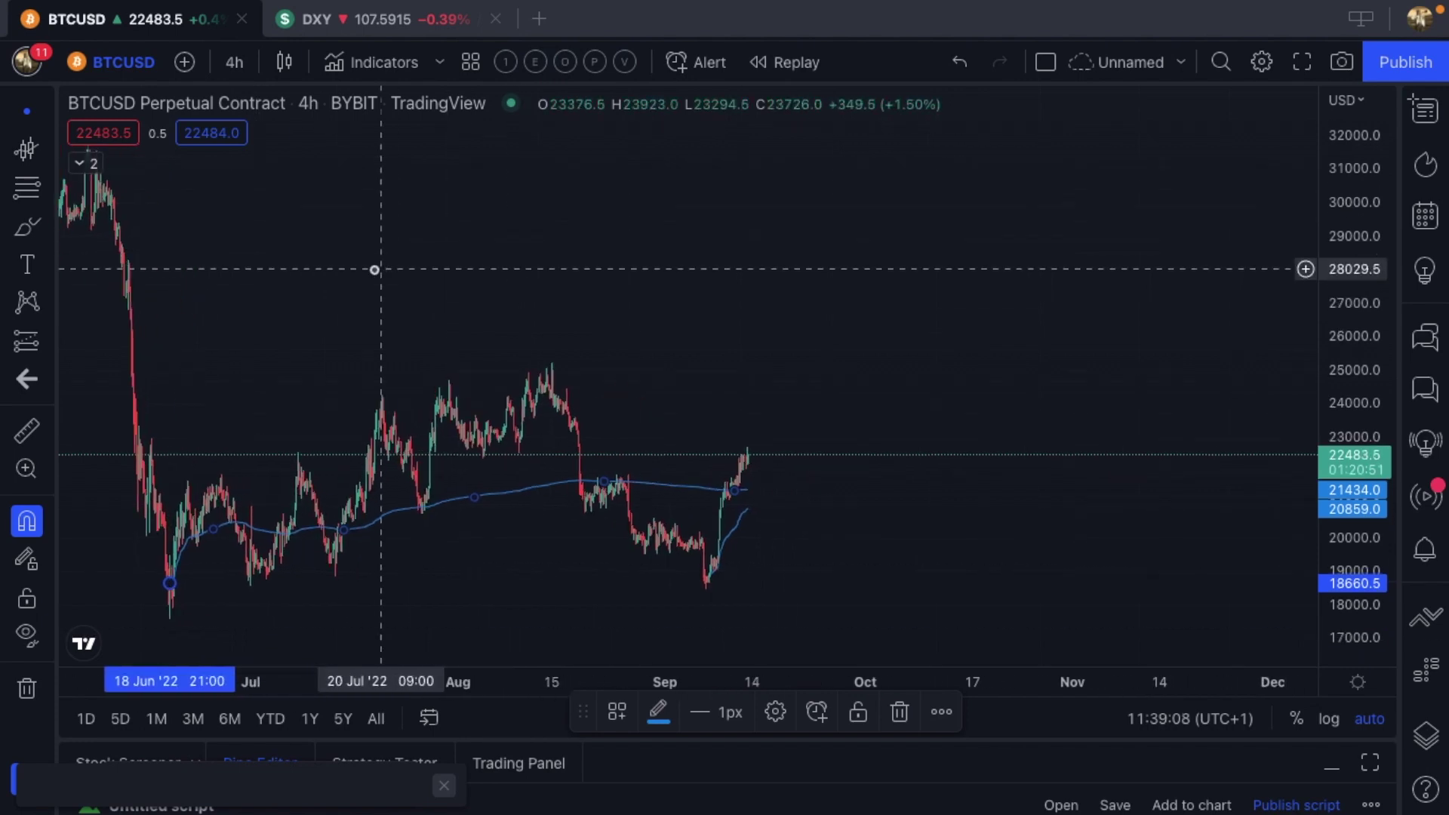
# - Place an Anchored VWAP starting at the 15 August swing high
pyautogui.click(24, 151)
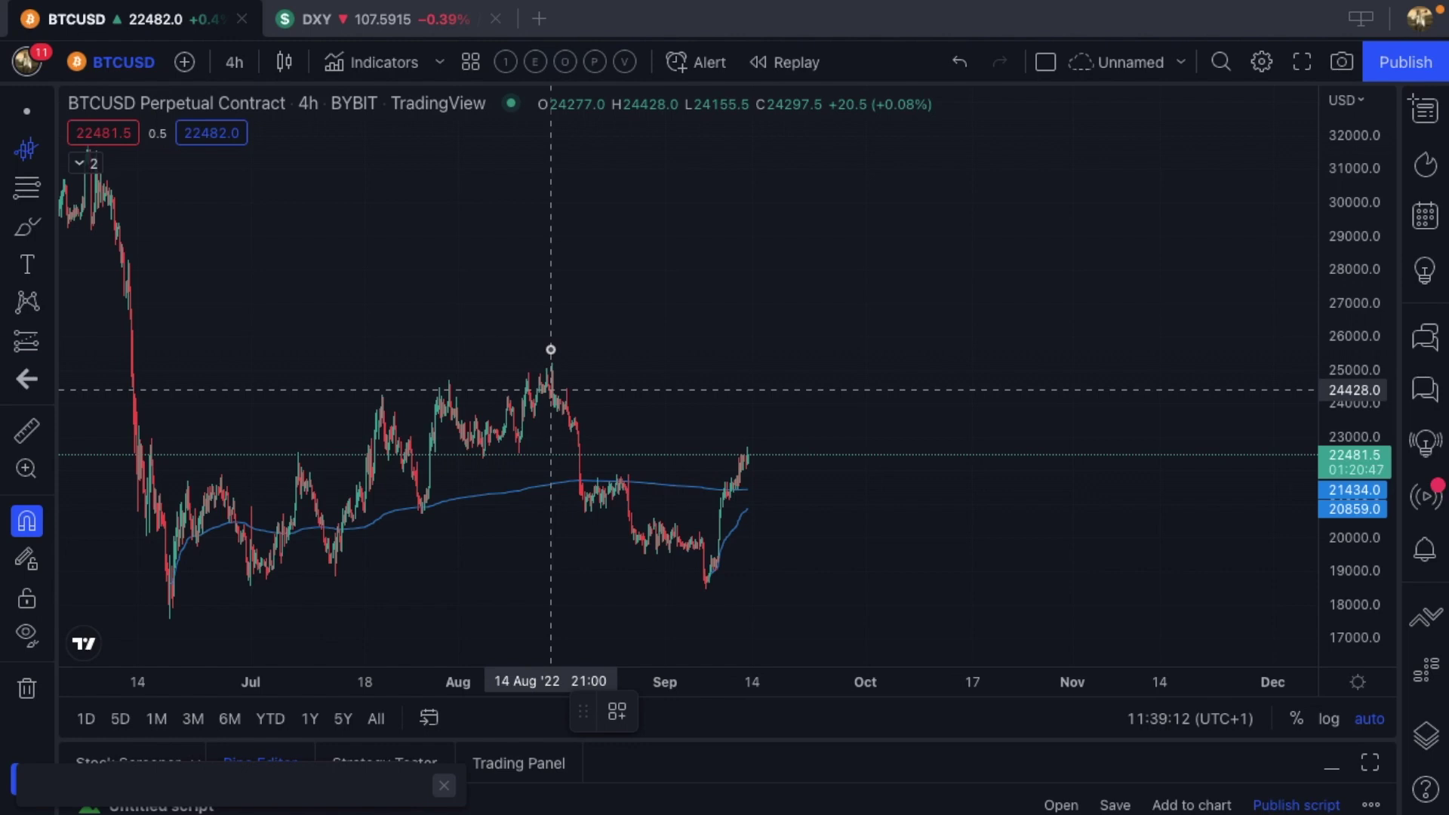
pyautogui.click(552, 350)
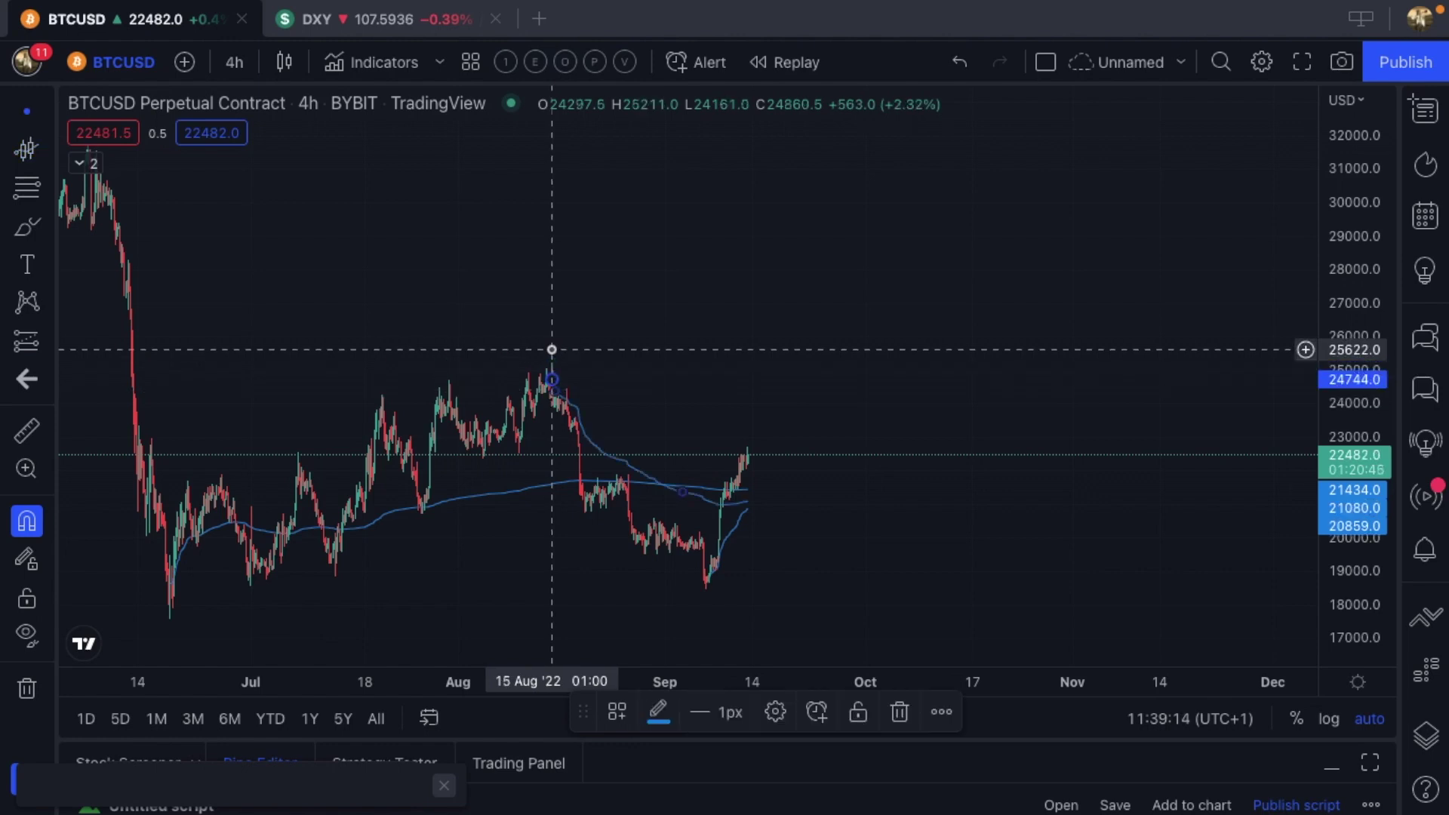
pyautogui.scroll(1, 647, 250)
pyautogui.scroll(2, 647, 249)
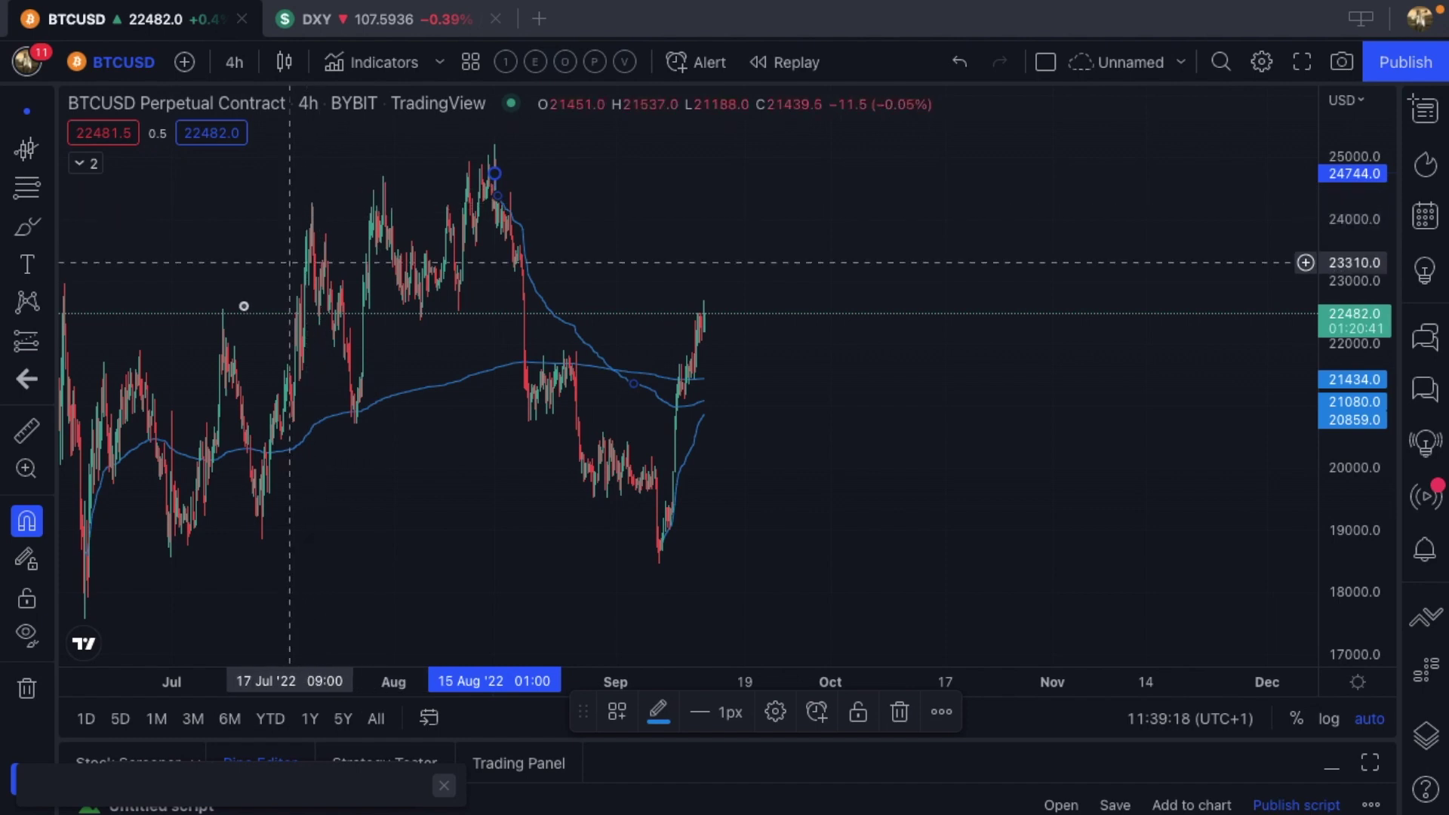
pyautogui.scroll(3, 733, 225)
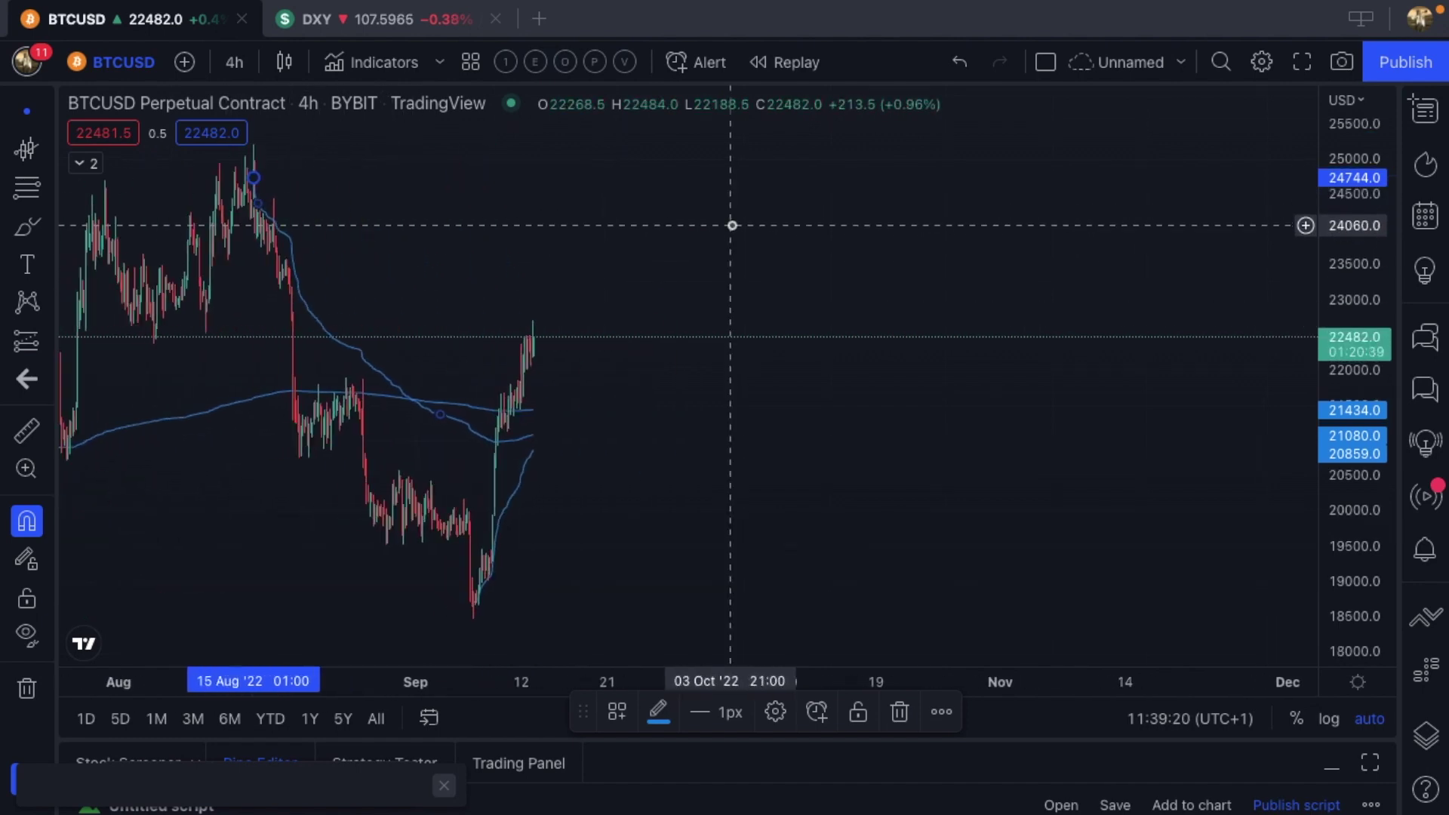
# - Draw a Fib Retracement from the 7 September low at 18461.0 to the 13 September high at 22697.0 on the 4-hour chart
pyautogui.scroll(-1, 732, 225)
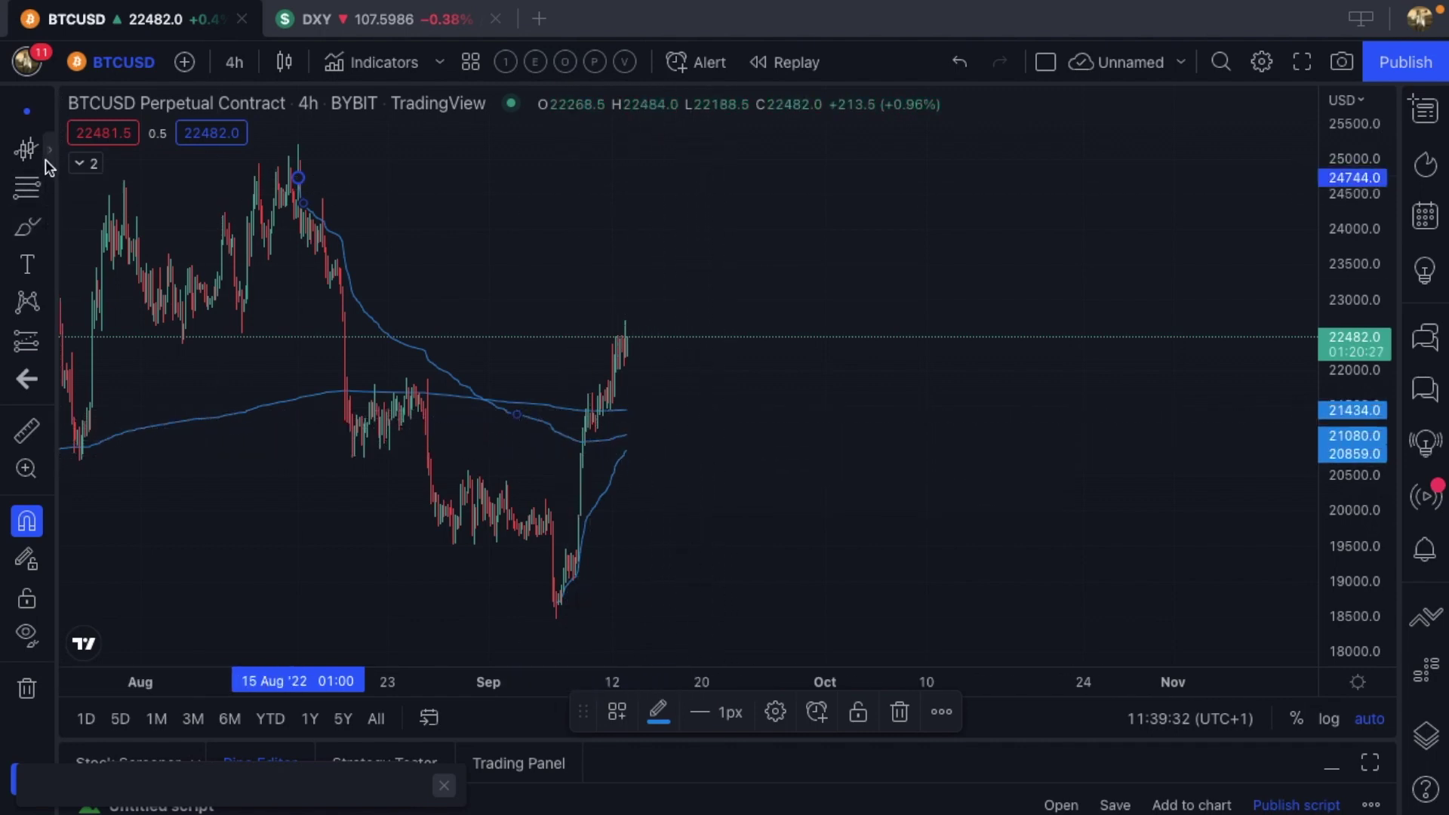
pyautogui.click(27, 187)
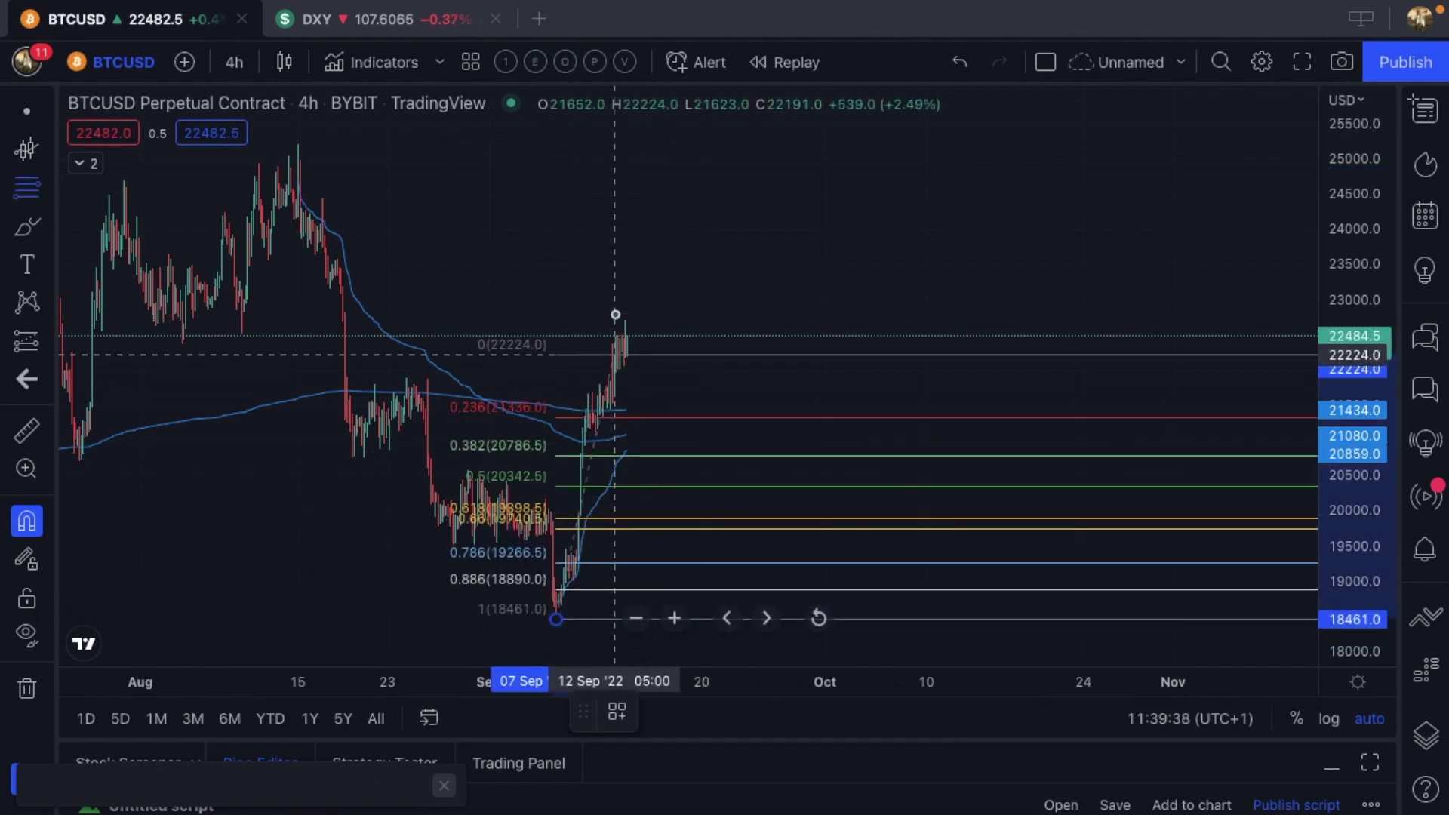
pyautogui.click(626, 310)
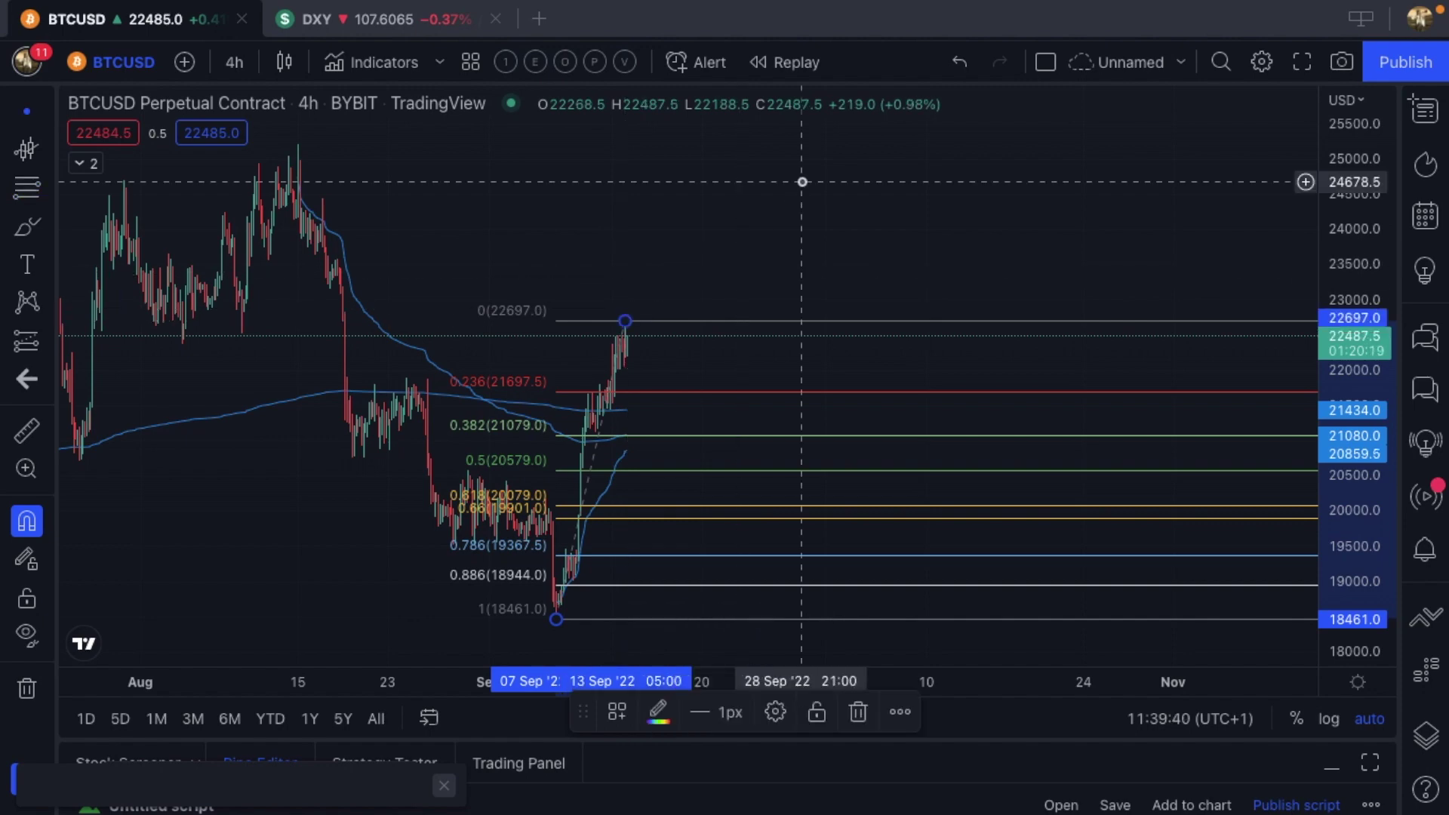
# - Compare the Anchored VWAP lines with the Fib Retracement levels of the September rally, selecting the 18 June VWAP to trace it
pyautogui.hscroll(5, 802, 182)
pyautogui.hscroll(-5, 802, 182)
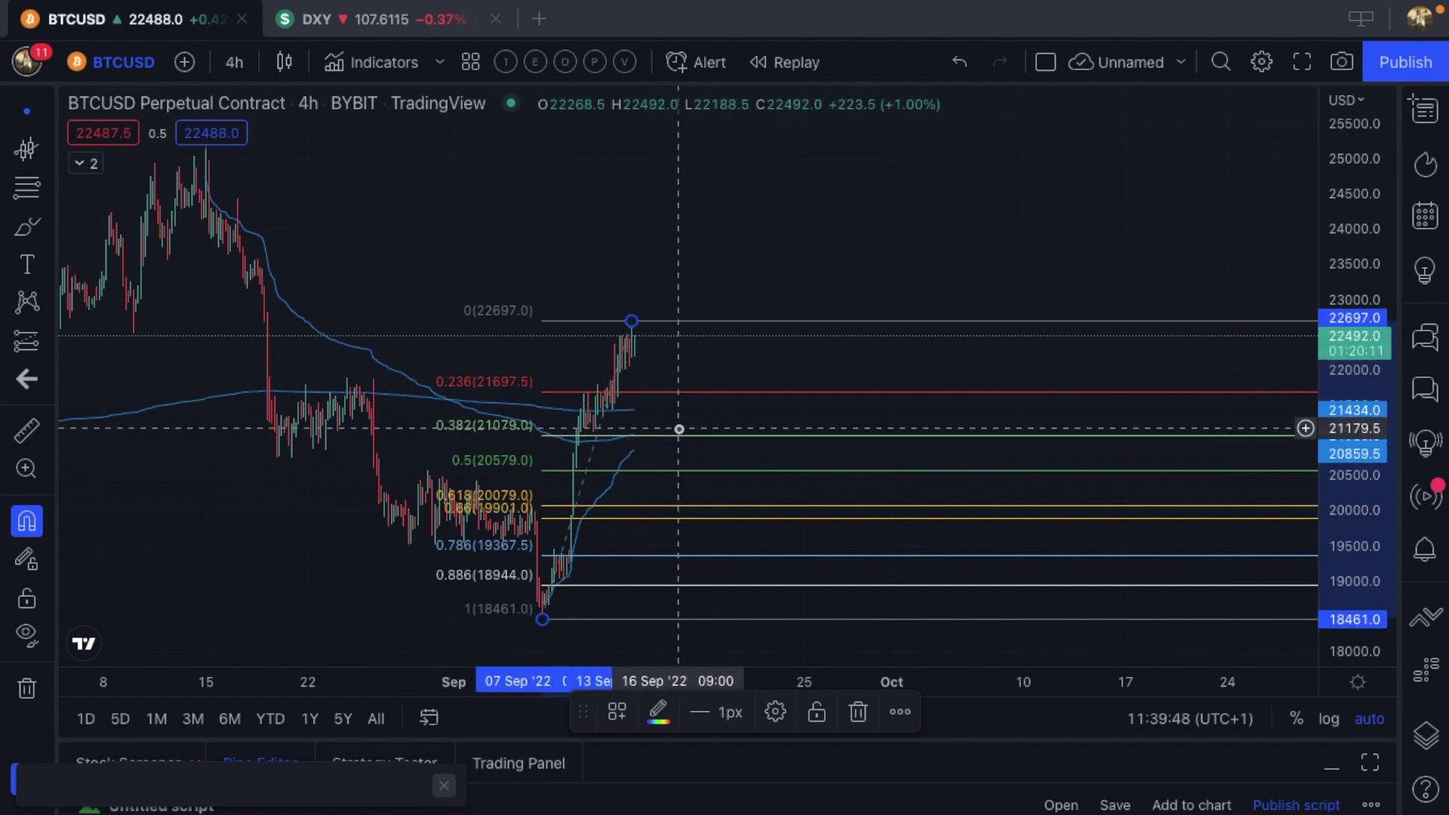
pyautogui.scroll(3, 740, 324)
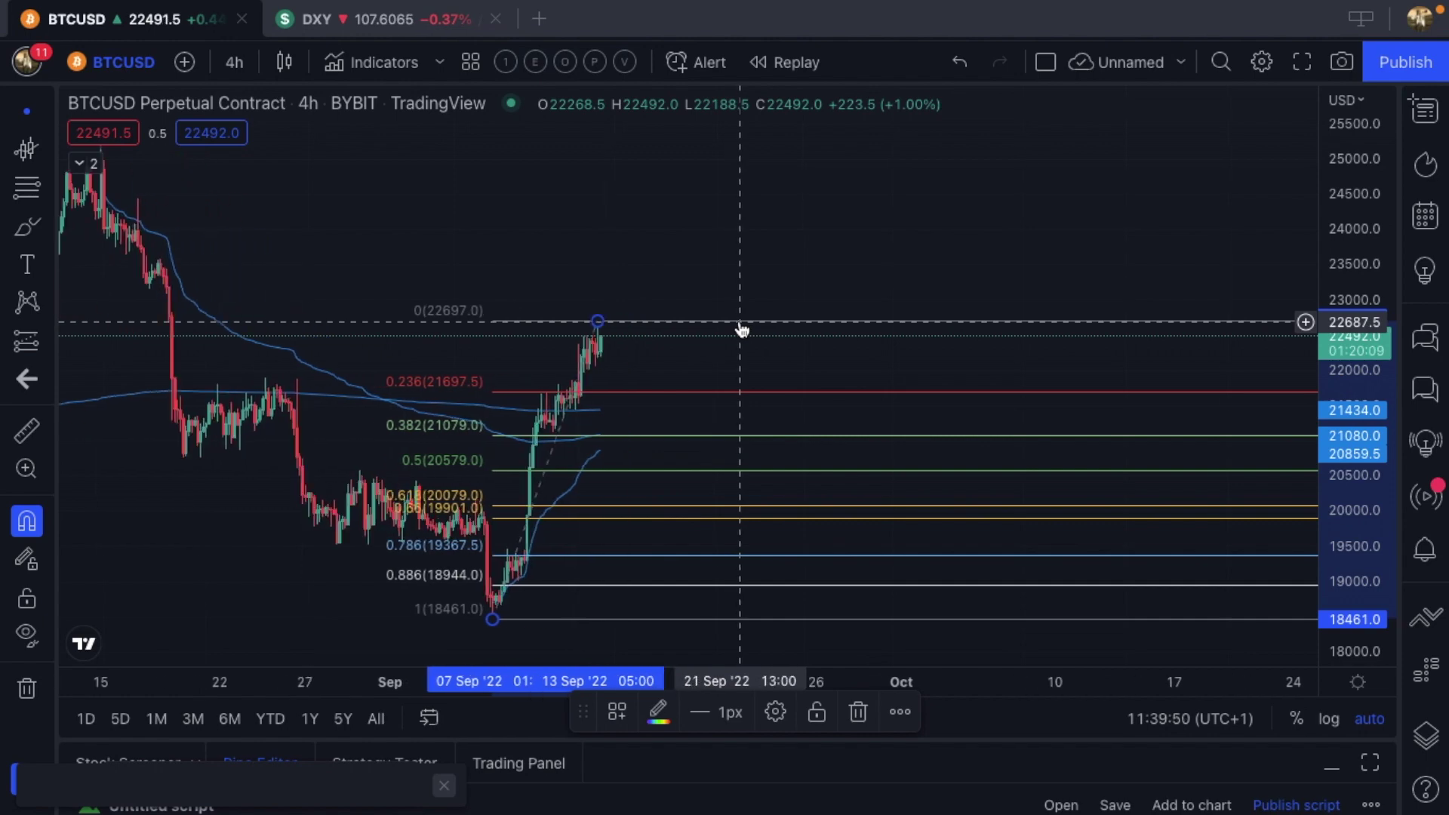
pyautogui.scroll(3, 740, 322)
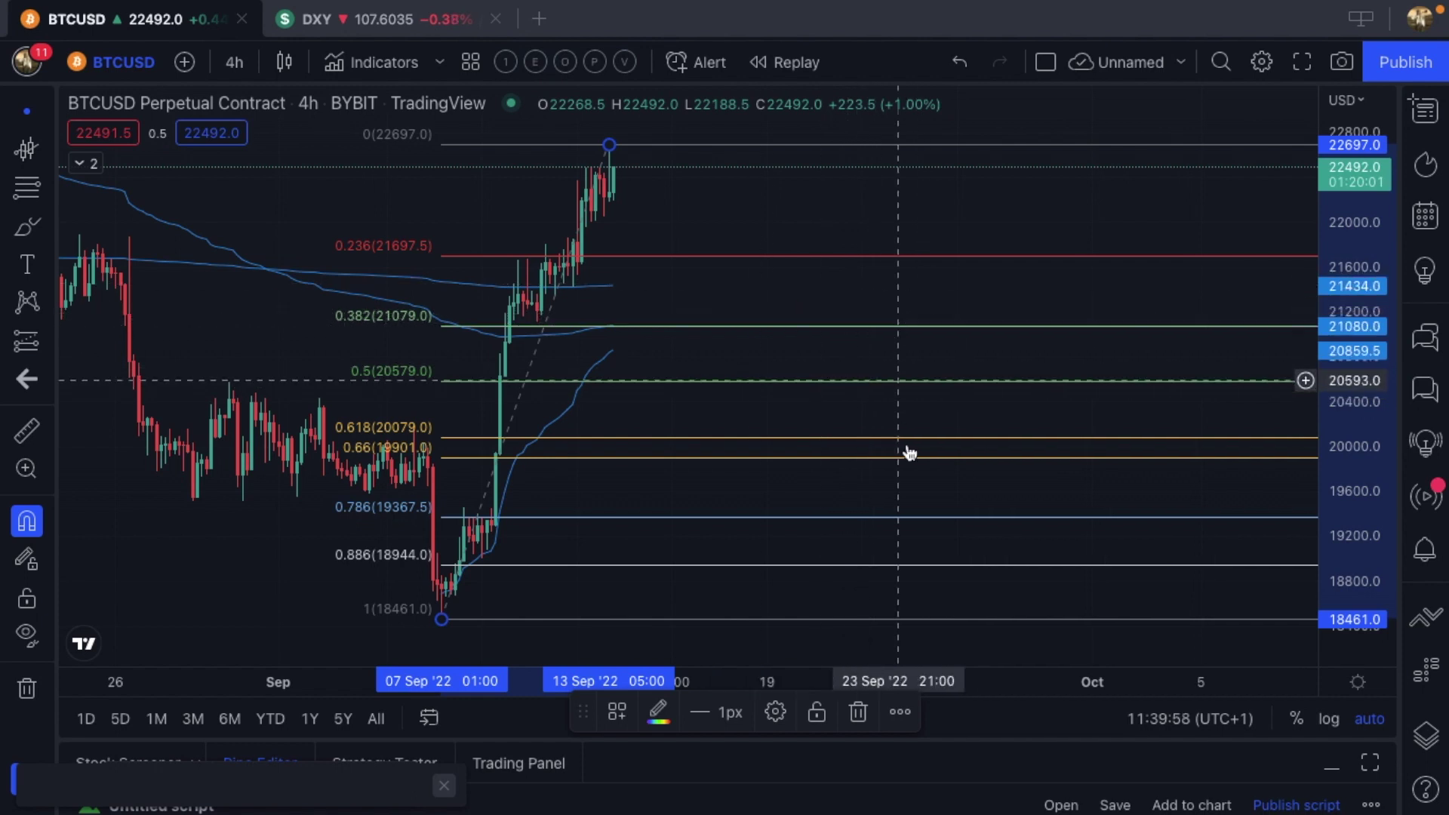
pyautogui.scroll(-2, 913, 464)
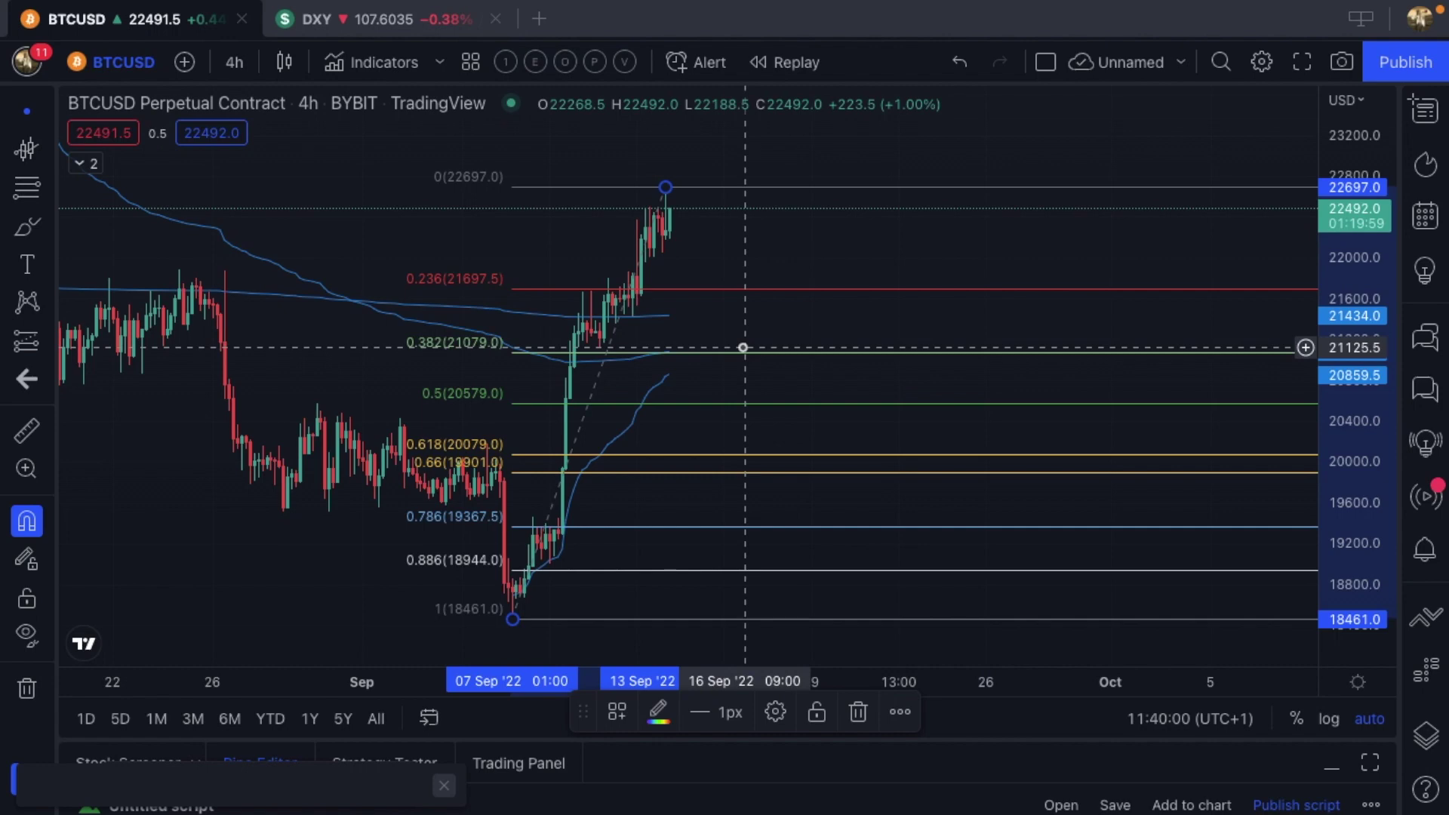
pyautogui.scroll(-5, 725, 332)
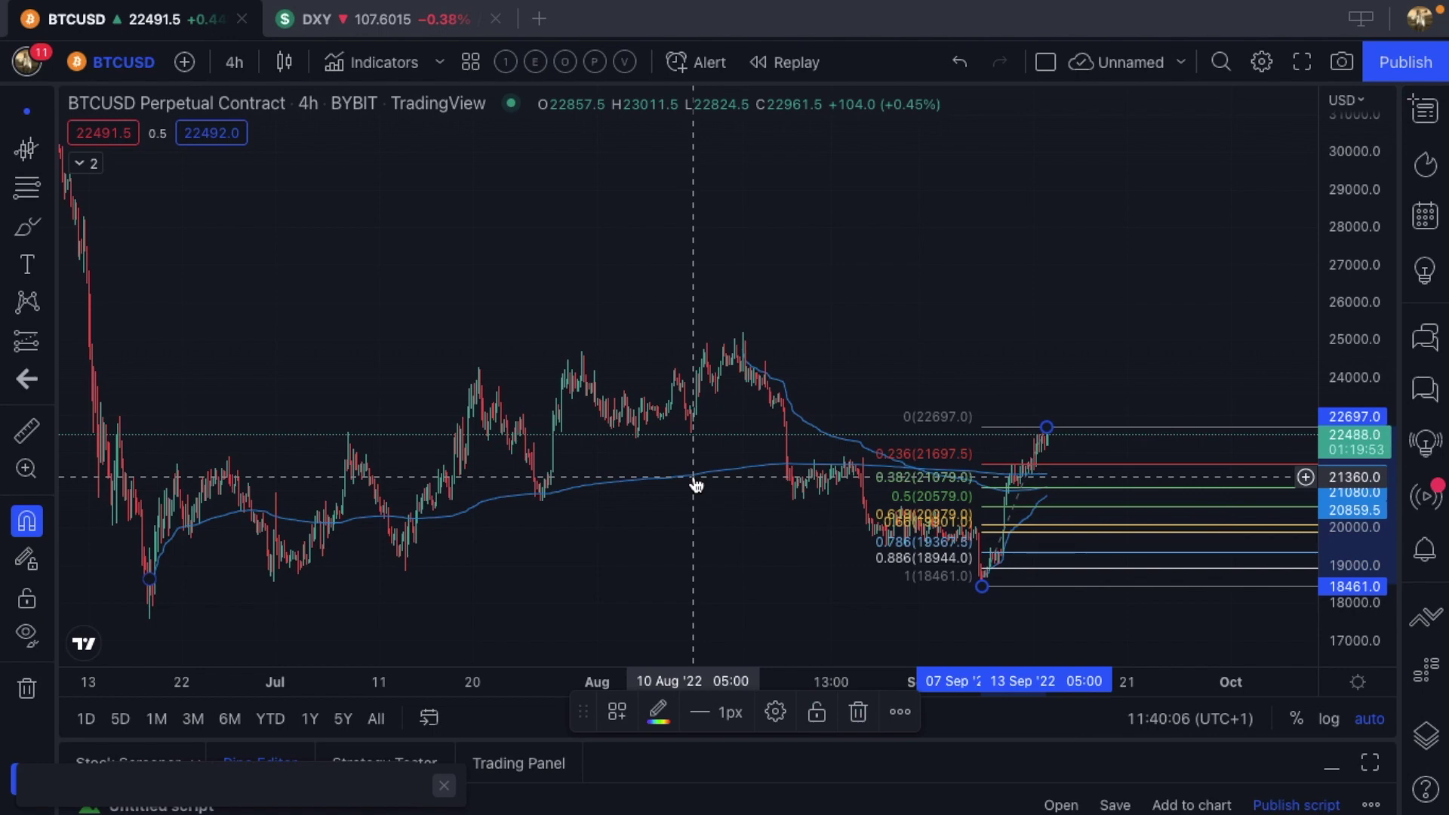
pyautogui.click(696, 484)
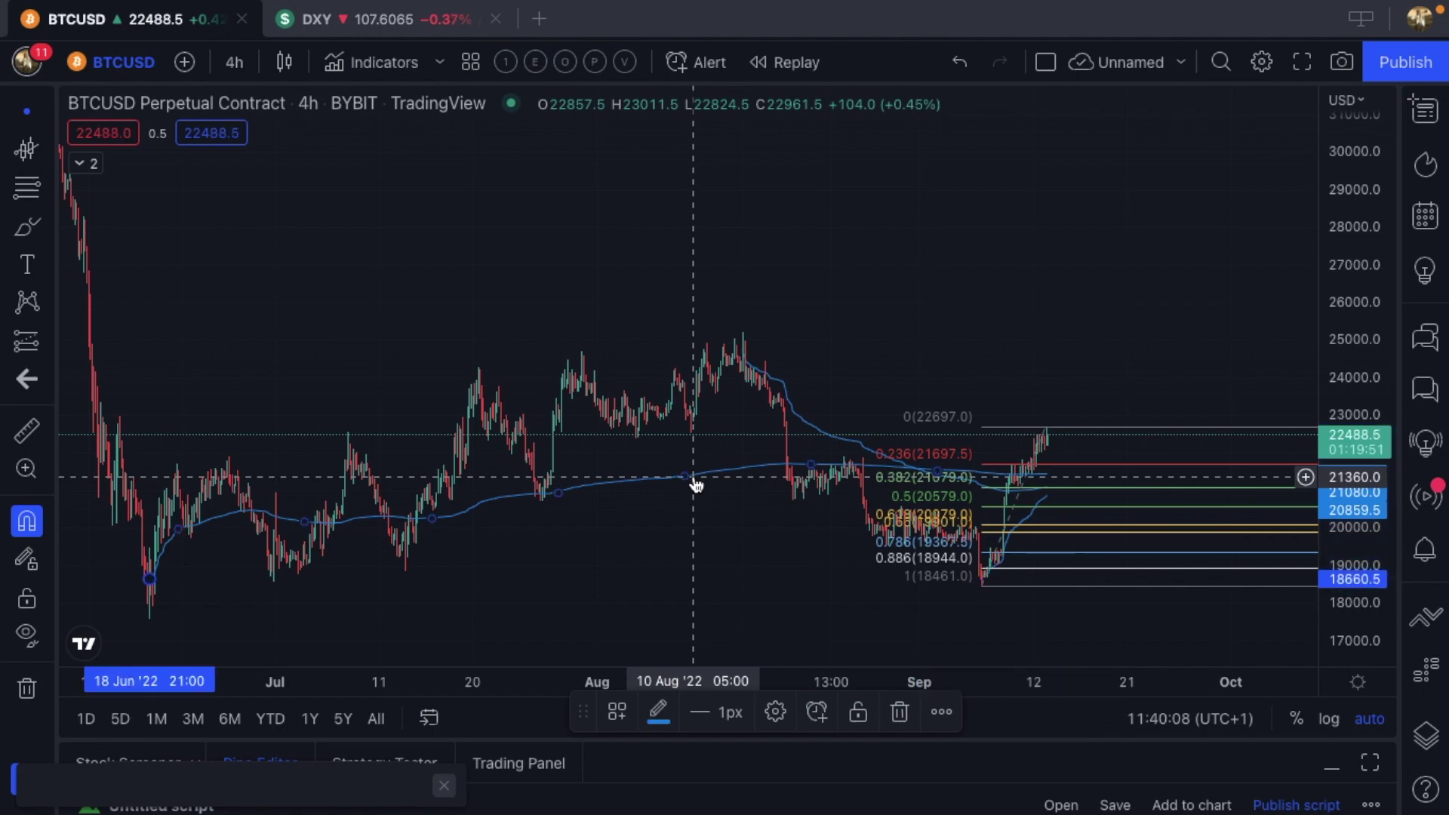
pyautogui.scroll(4, 1069, 234)
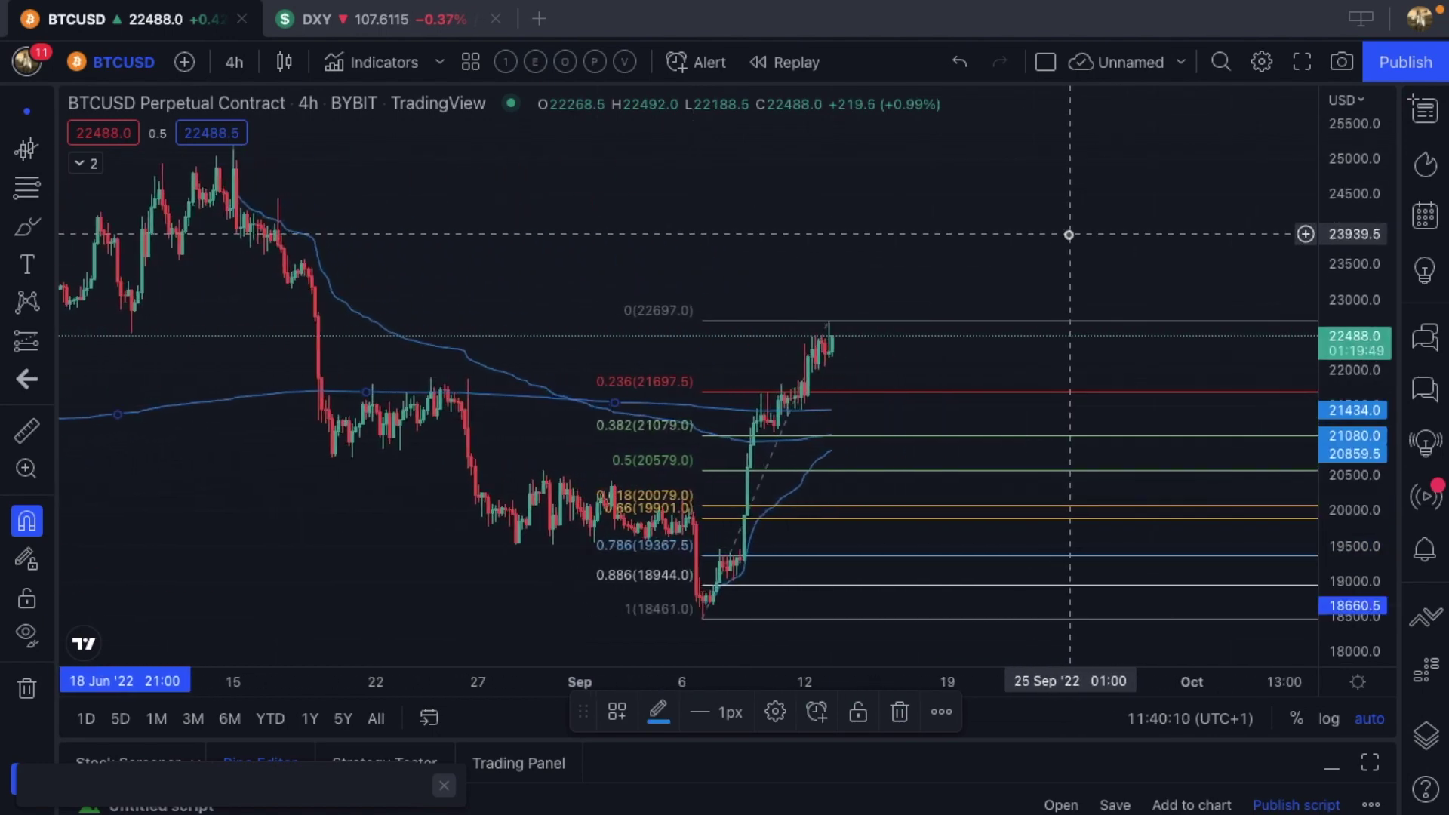
pyautogui.scroll(5, 1069, 234)
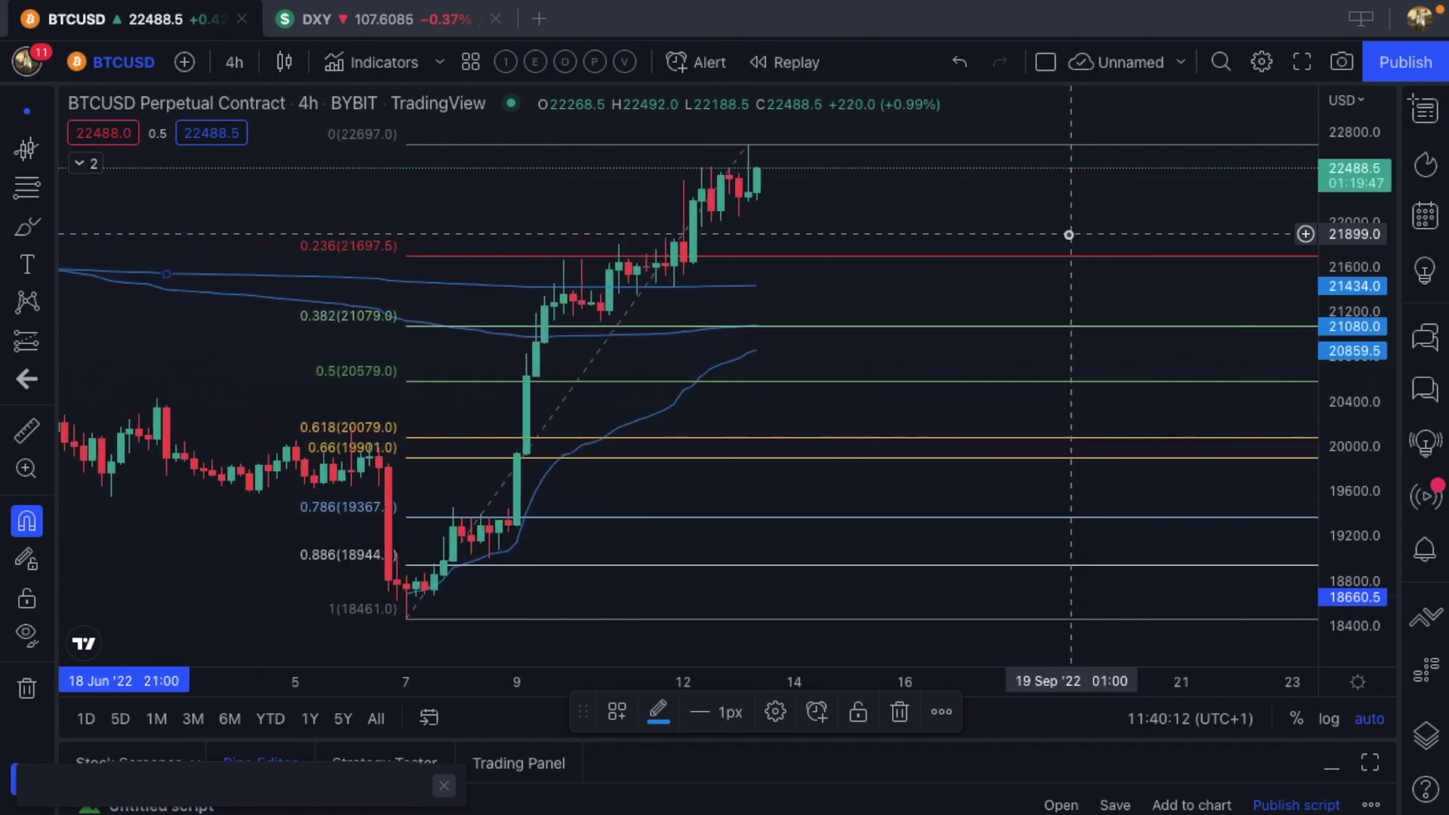
pyautogui.scroll(4, 1069, 234)
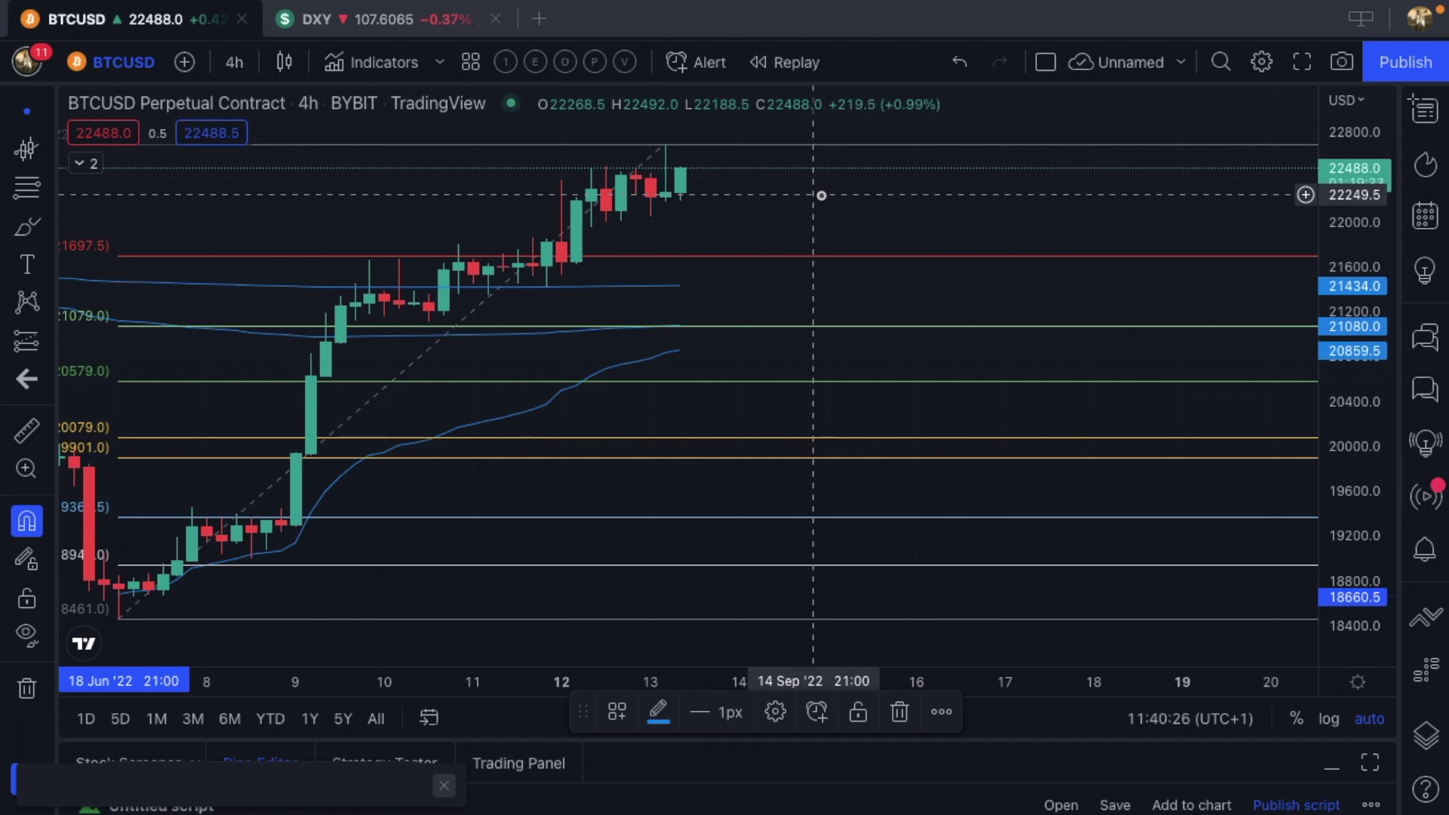
pyautogui.scroll(-3, 532, 355)
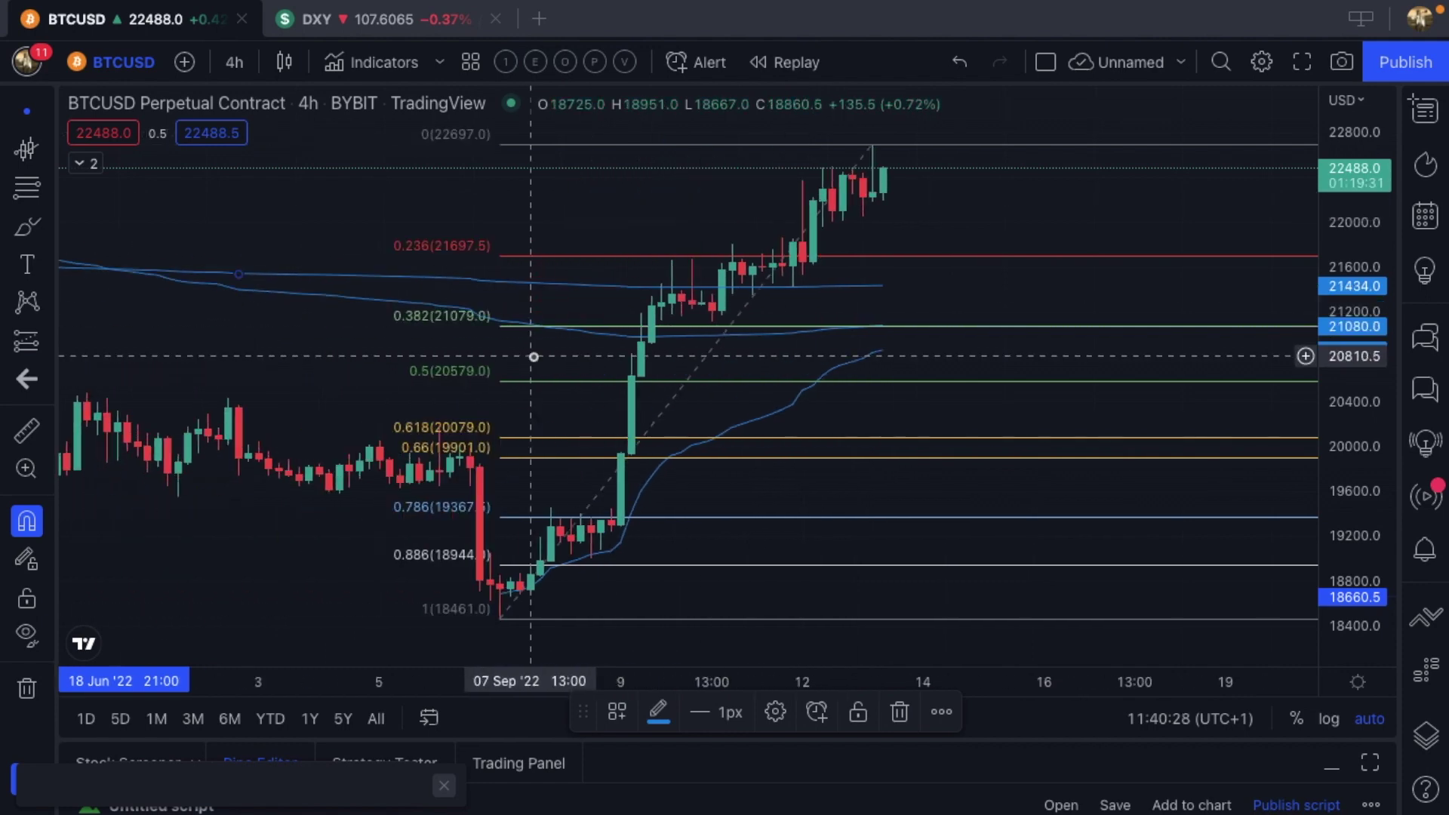
pyautogui.hscroll(-5, 459, 310)
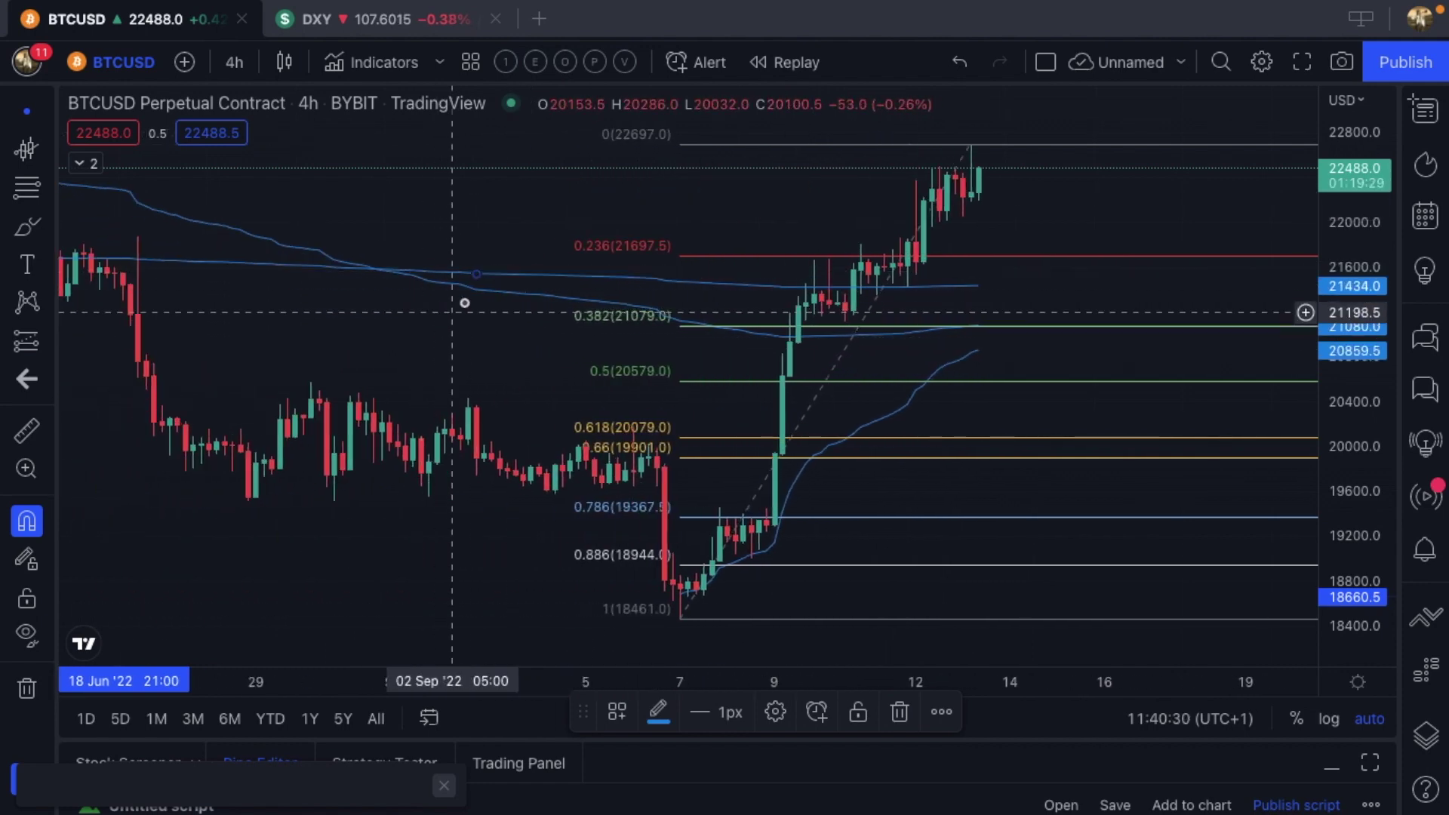
# - Place an Anchored VWAP starting at the 7 June swing high before the June sell-off
pyautogui.scroll(-6, 479, 288)
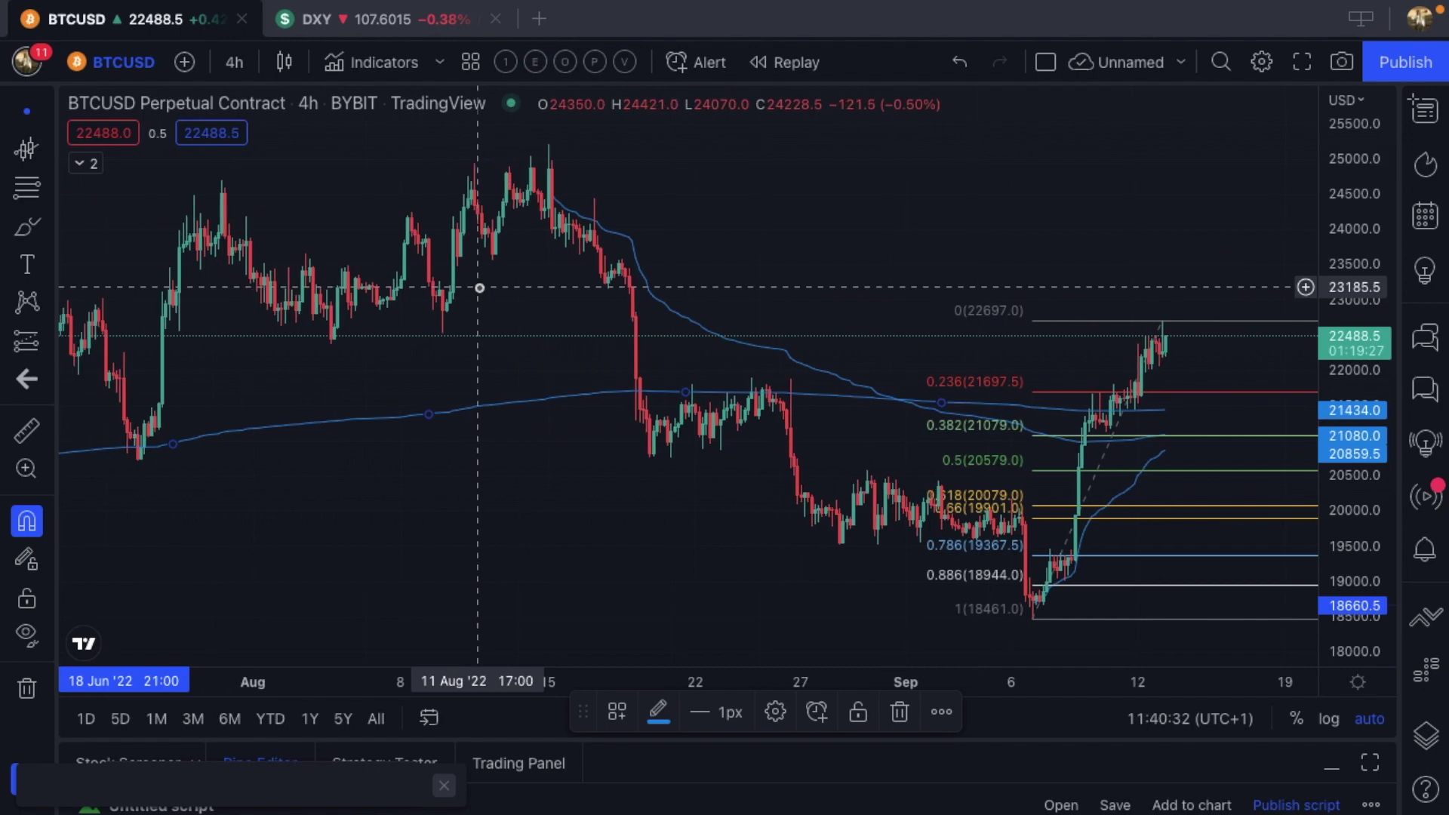
pyautogui.scroll(-3, 480, 287)
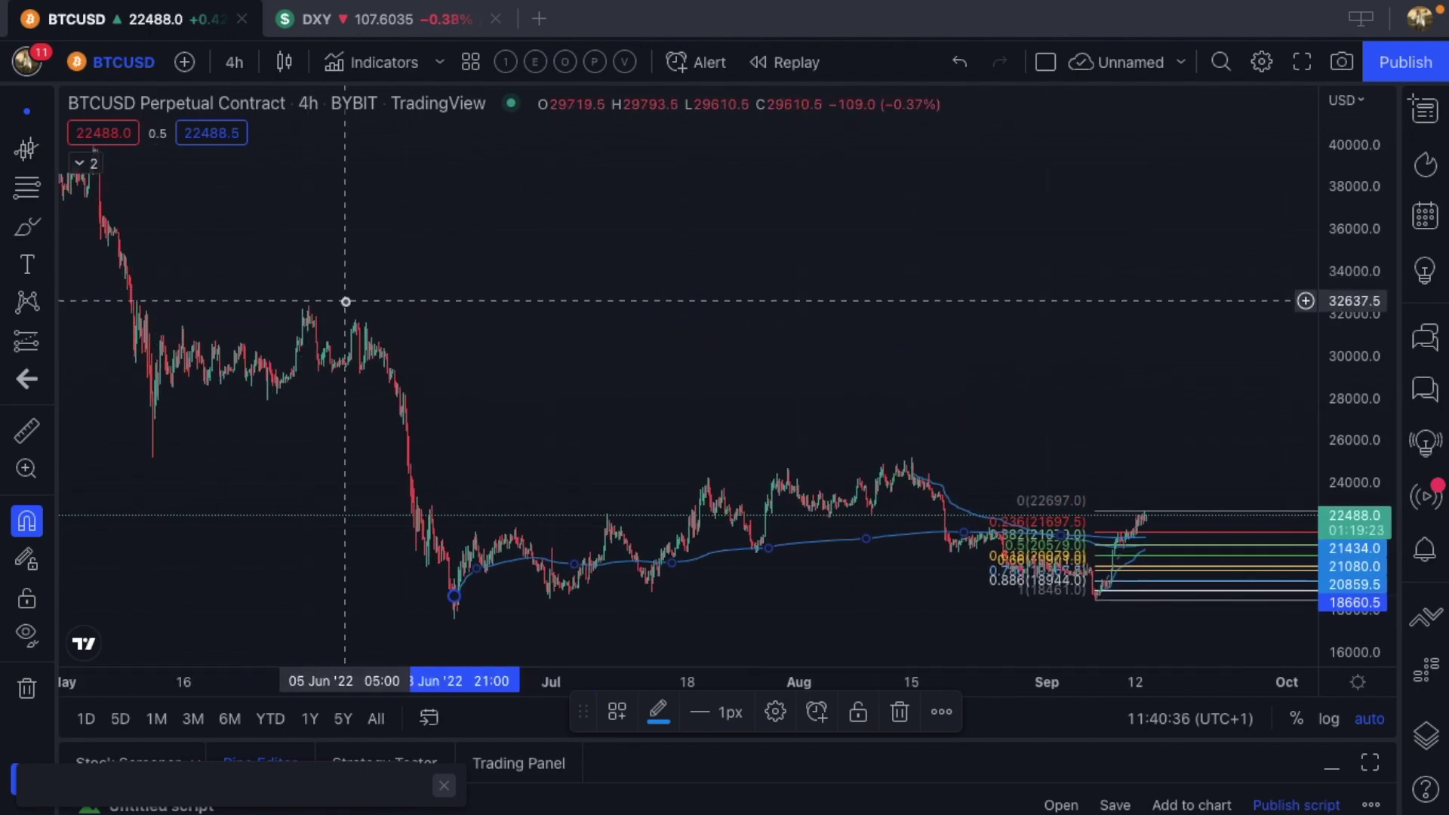
pyautogui.click(25, 147)
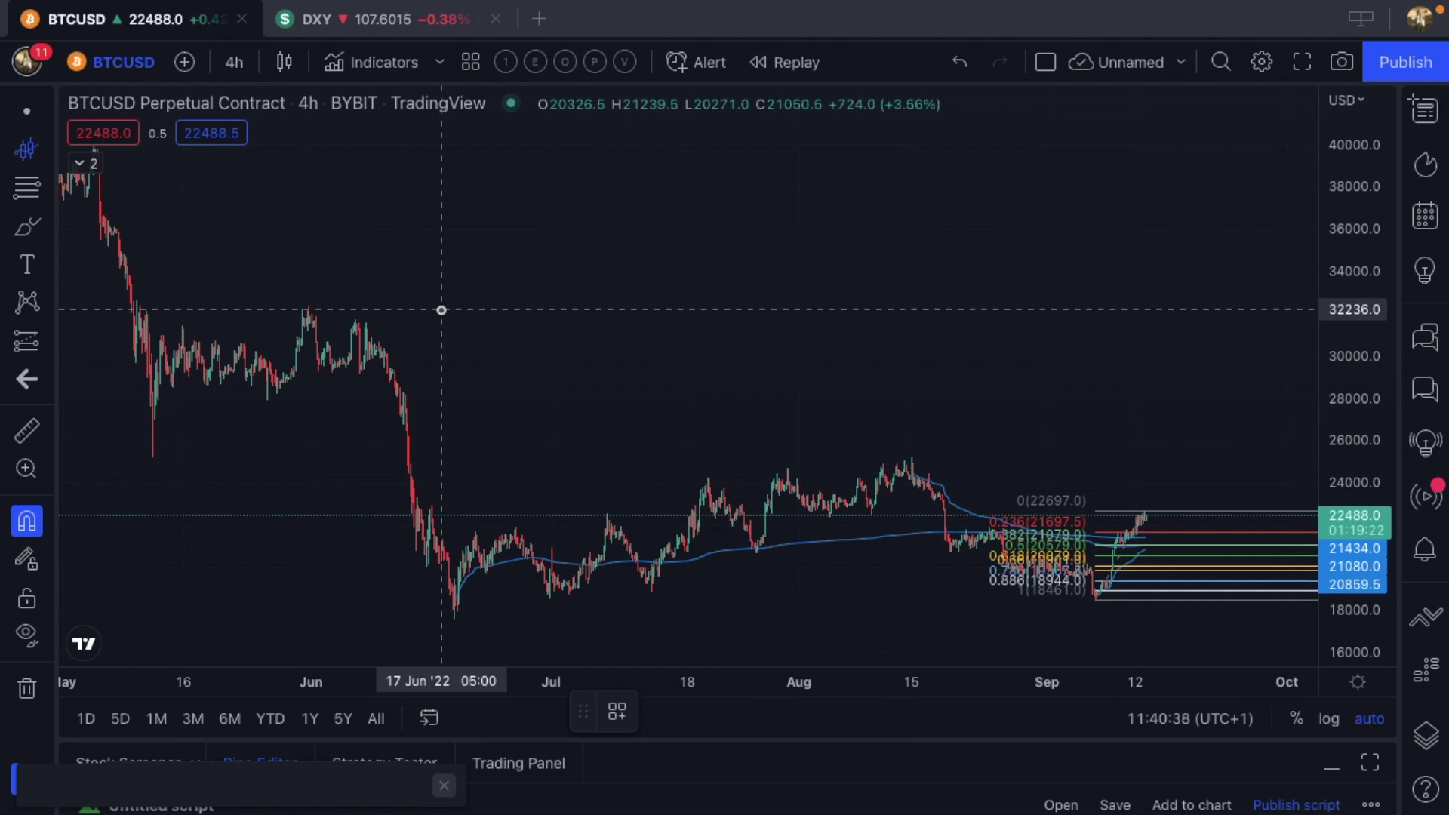
pyautogui.click(365, 302)
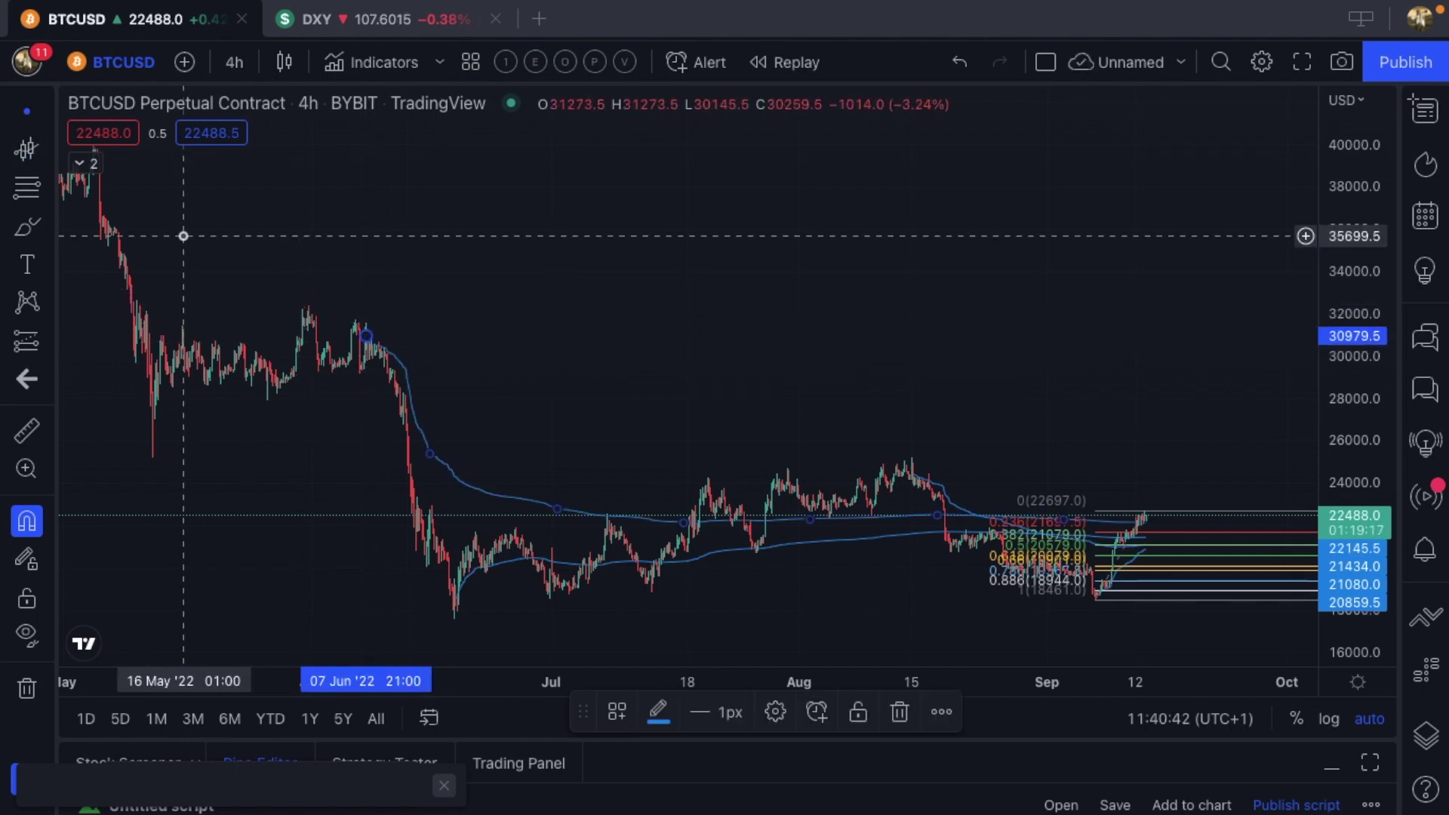
# - Place an Anchored VWAP starting at the 31 May swing high and compare it with the September price action
pyautogui.click(27, 149)
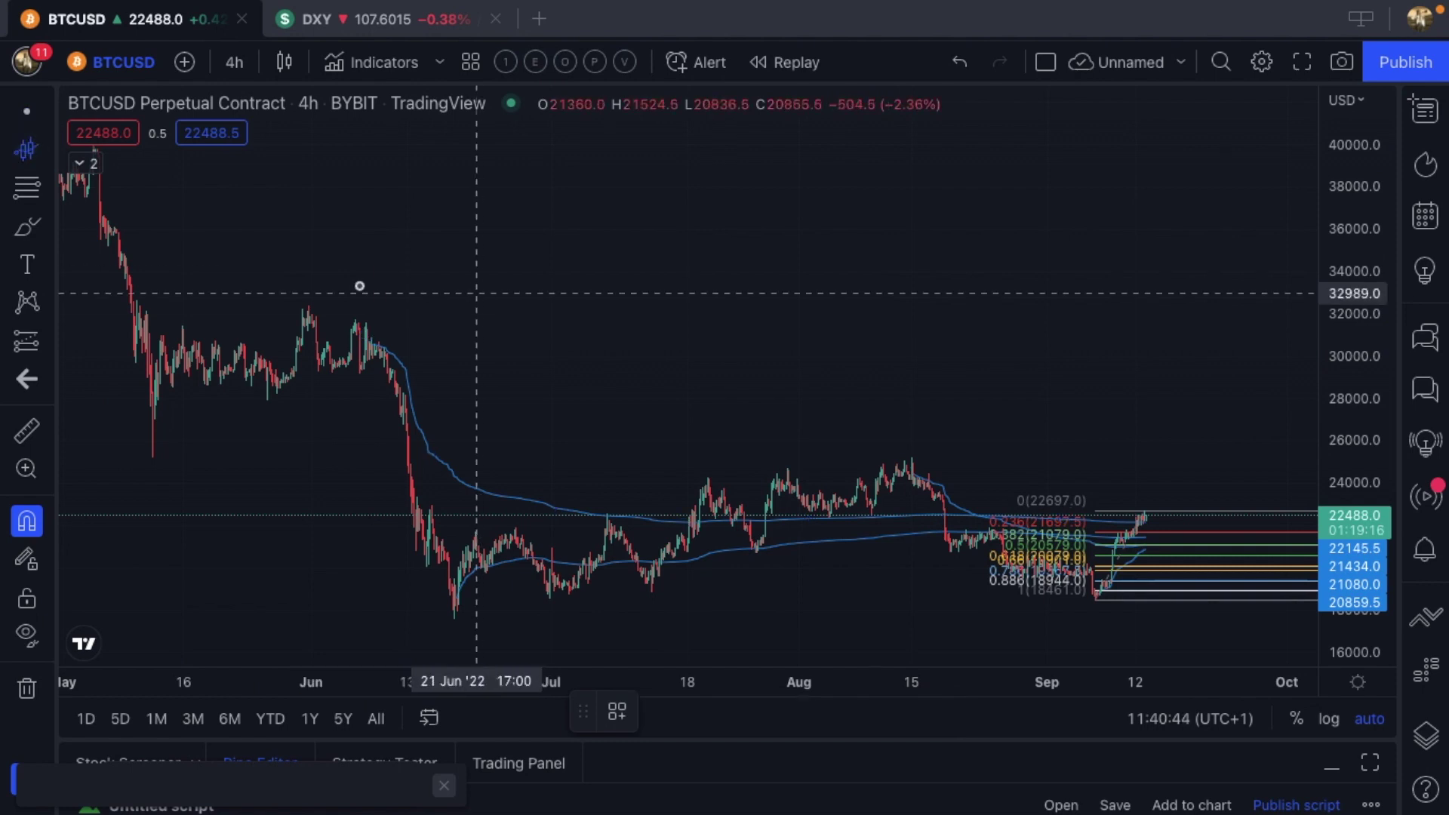
pyautogui.click(309, 290)
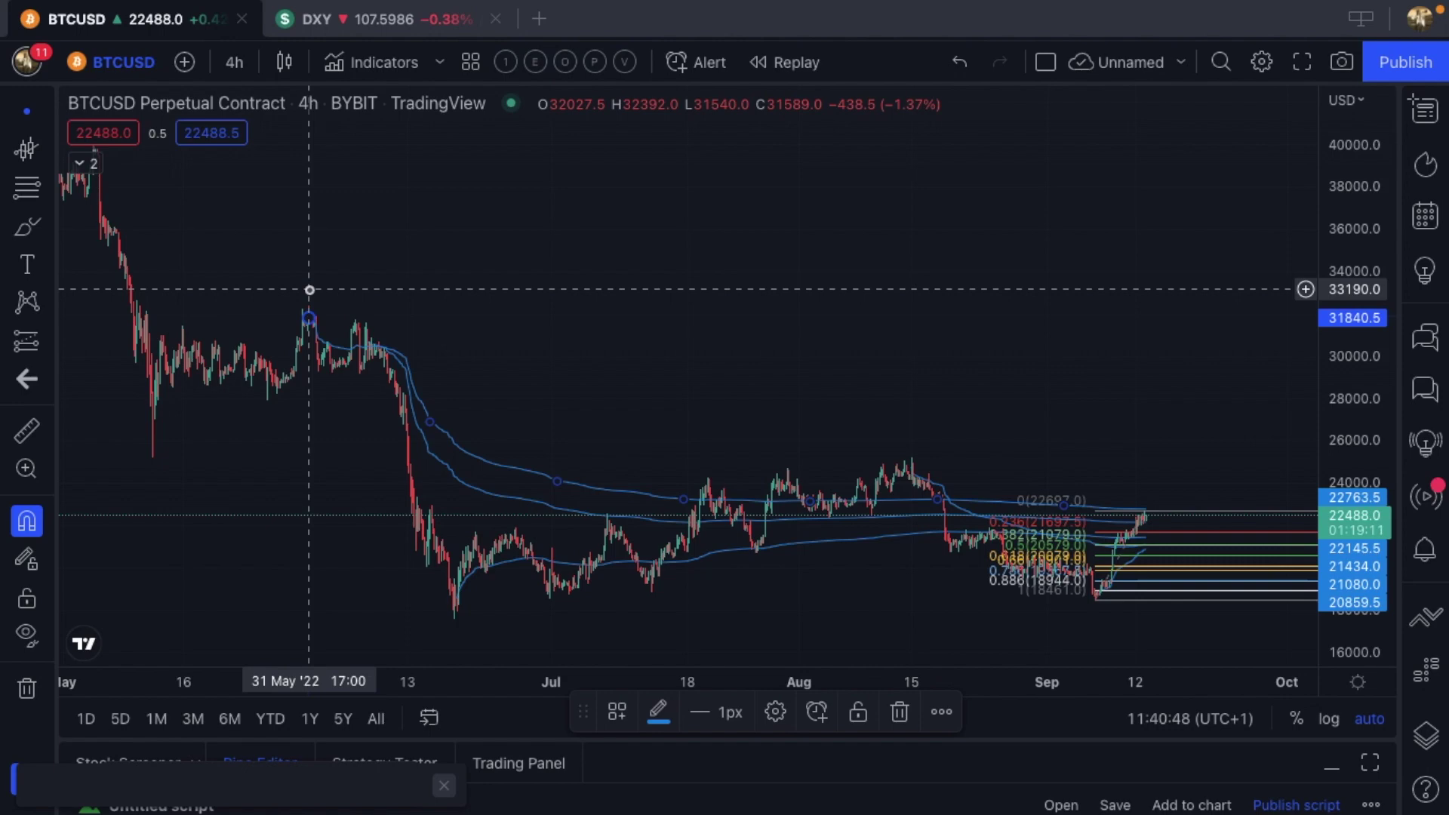
pyautogui.scroll(5, 799, 307)
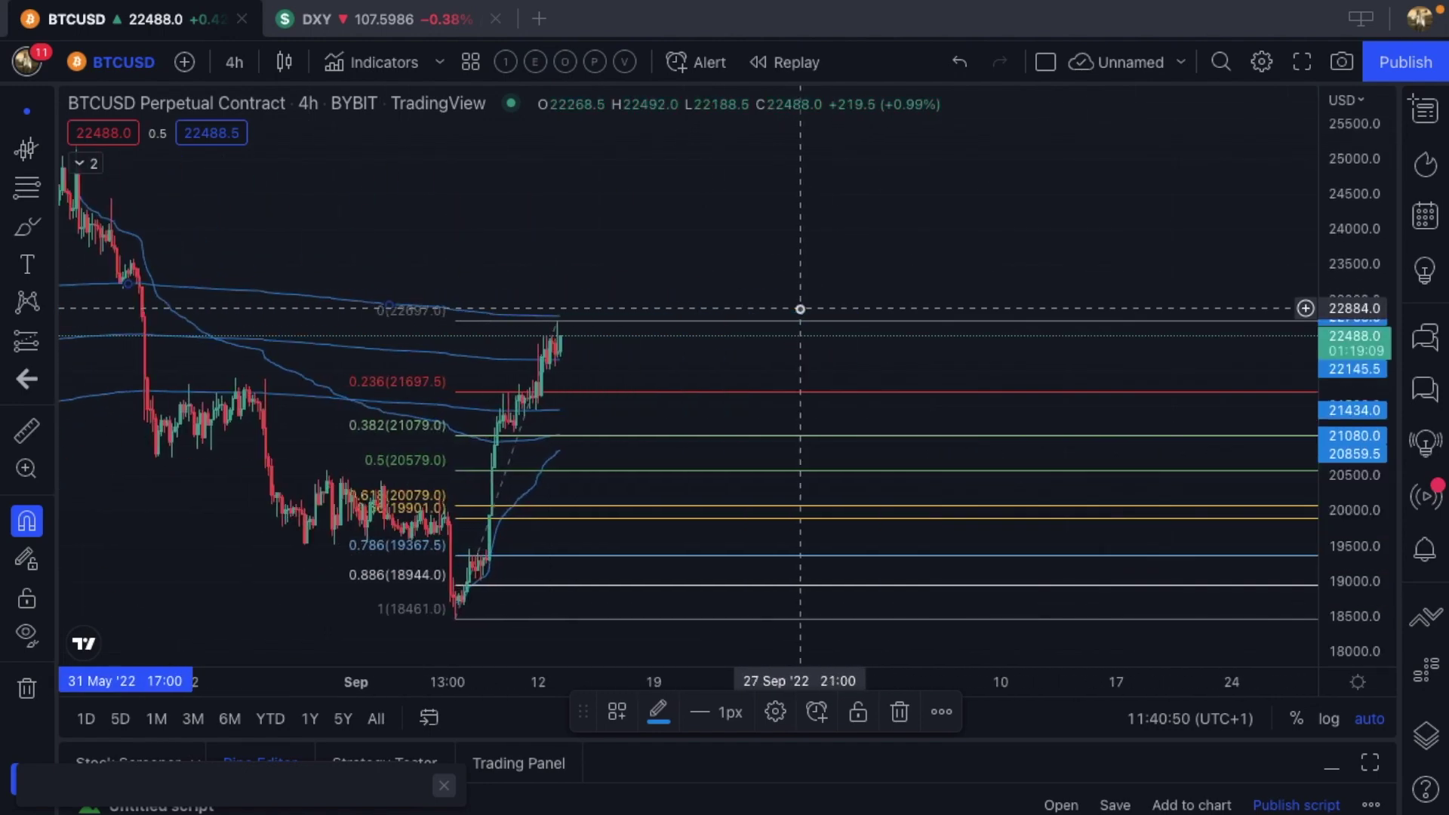
pyautogui.scroll(5, 847, 424)
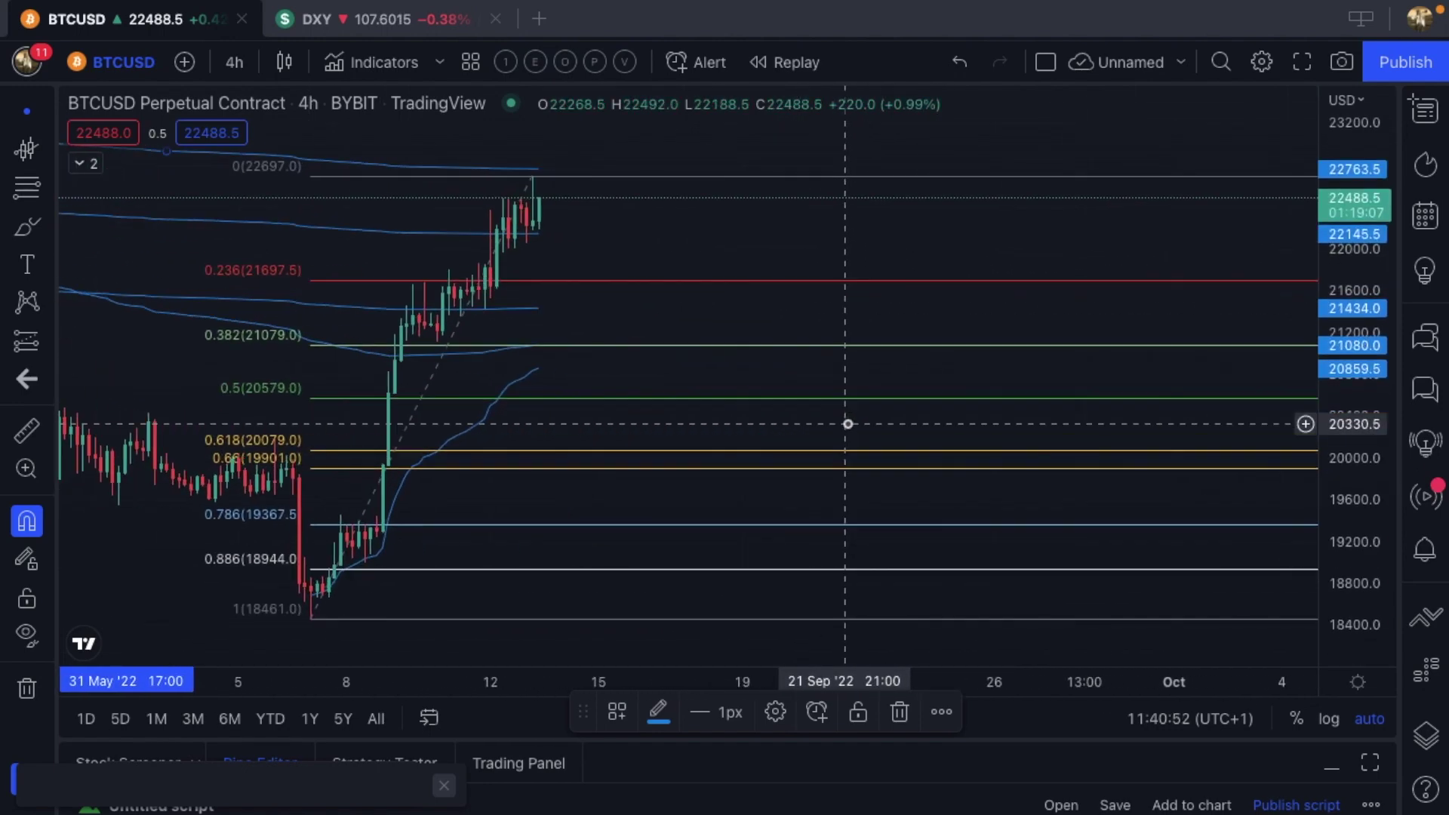
pyautogui.scroll(-10, 620, 181)
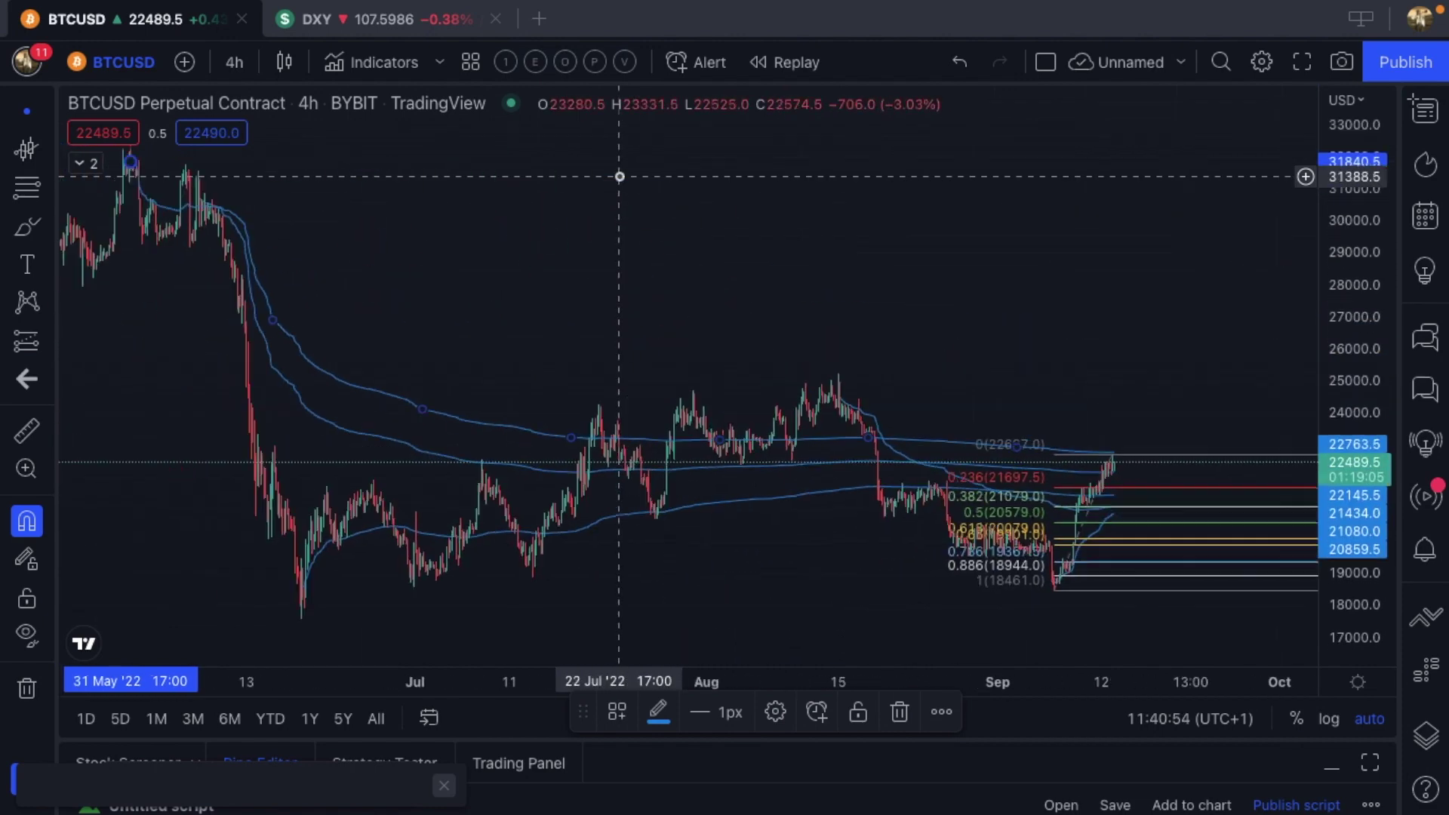
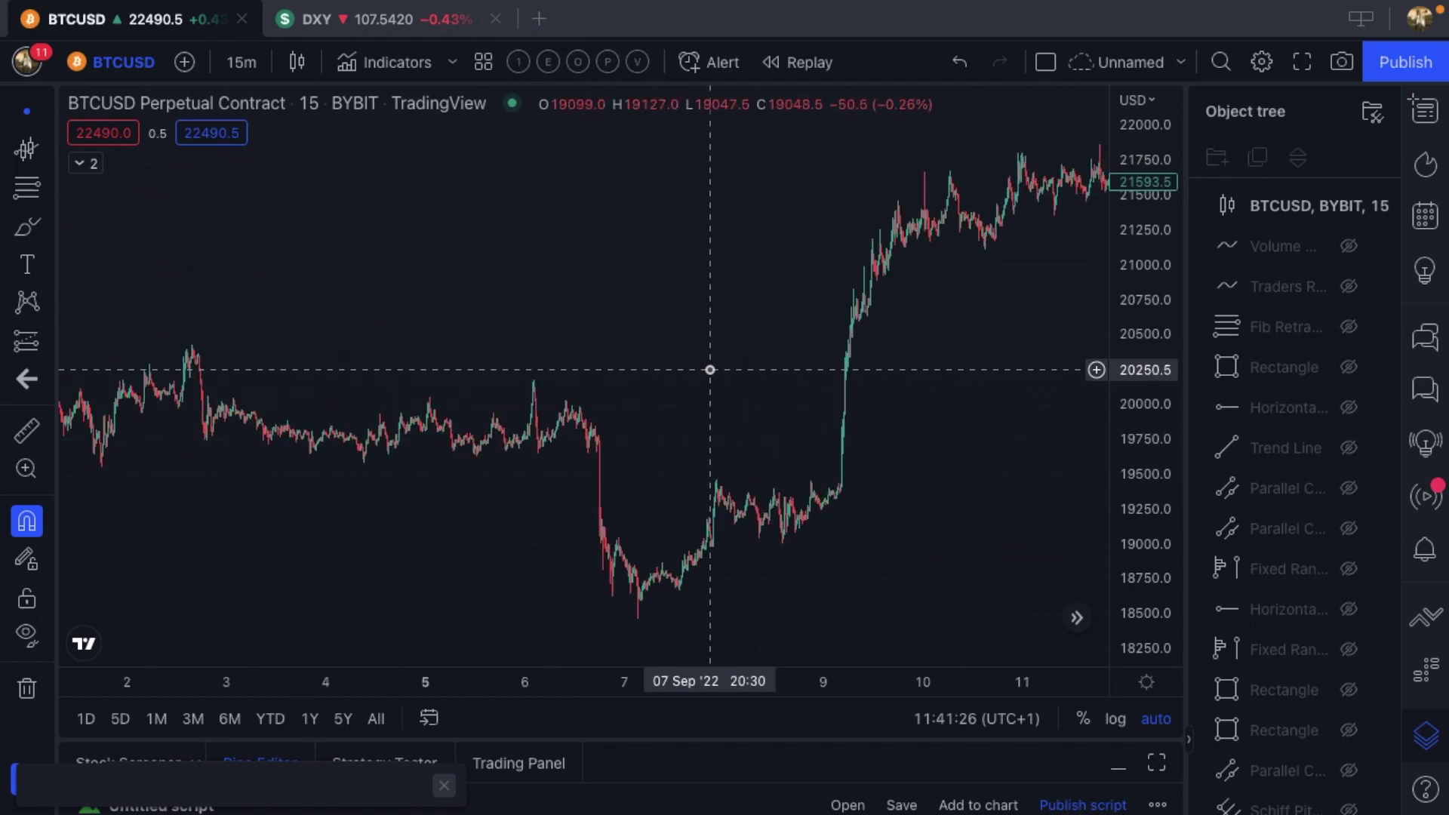
# - Draw a Fib Retracement from the 6 September high at 20176.0 to the following low at 19649.5 on the 15-minute chart
pyautogui.scroll(5, 720, 397)
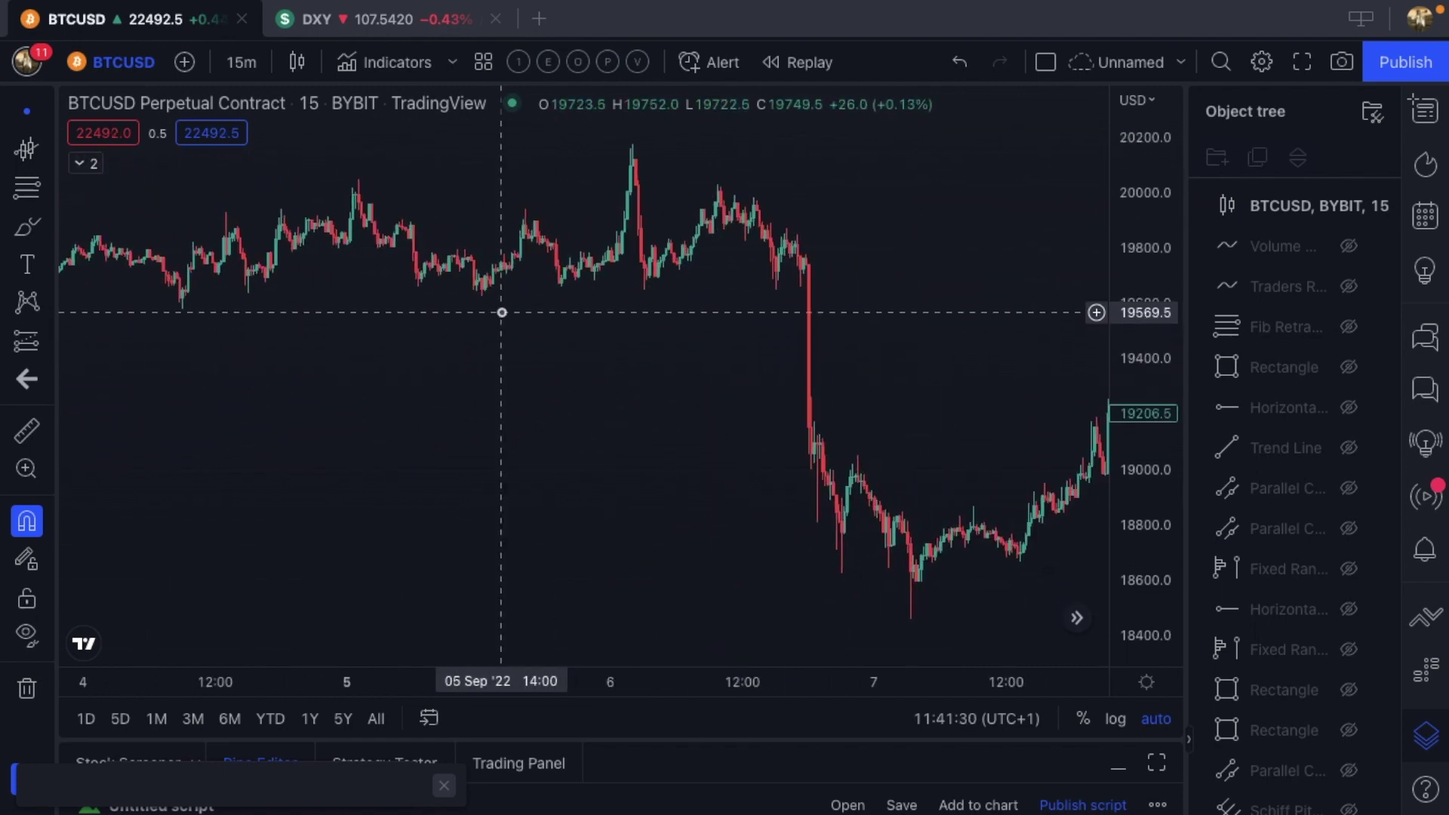
pyautogui.scroll(3, 448, 237)
pyautogui.hscroll(-5, 447, 237)
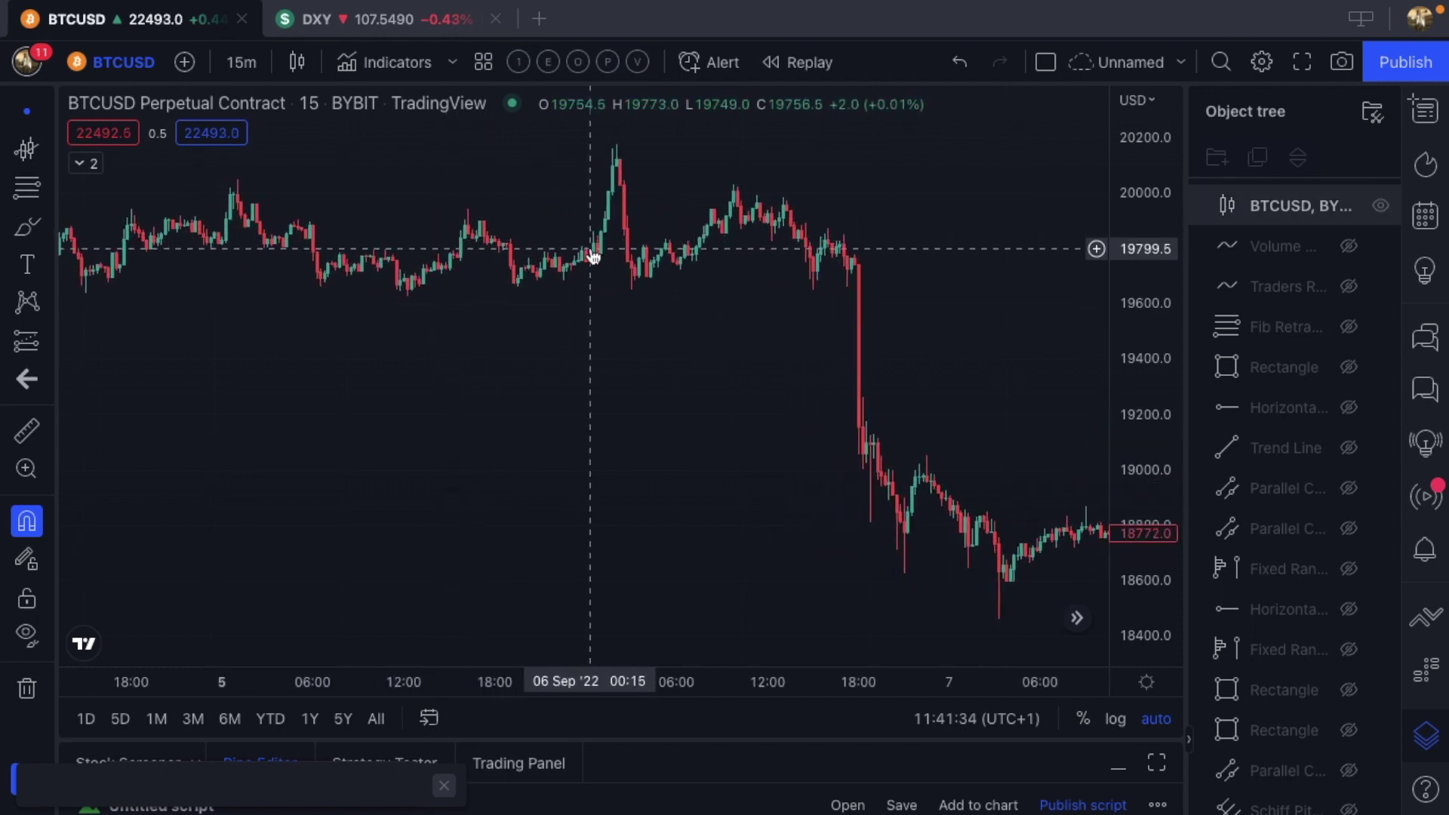
pyautogui.hscroll(3, 592, 256)
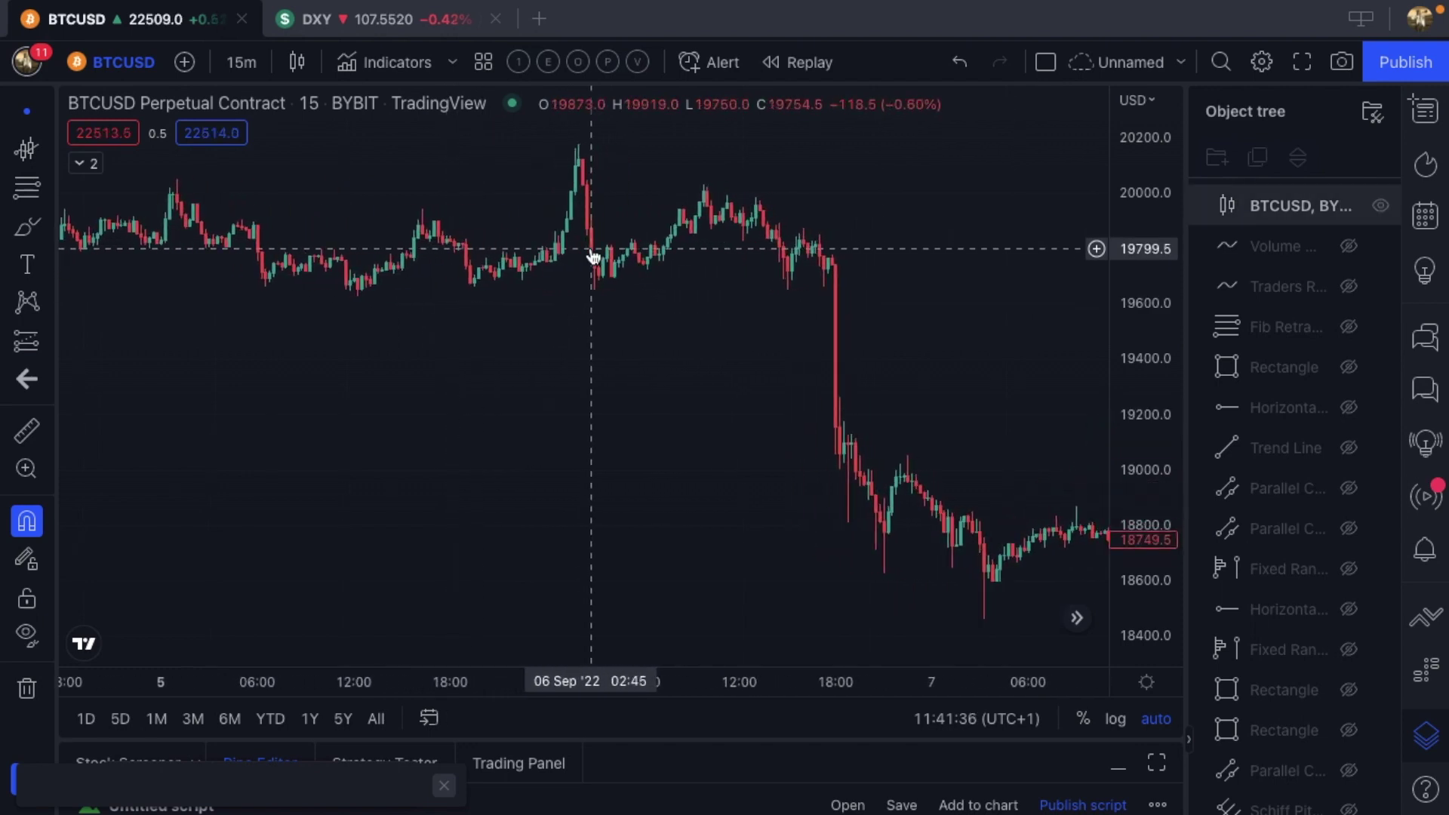
pyautogui.hscroll(3, 593, 257)
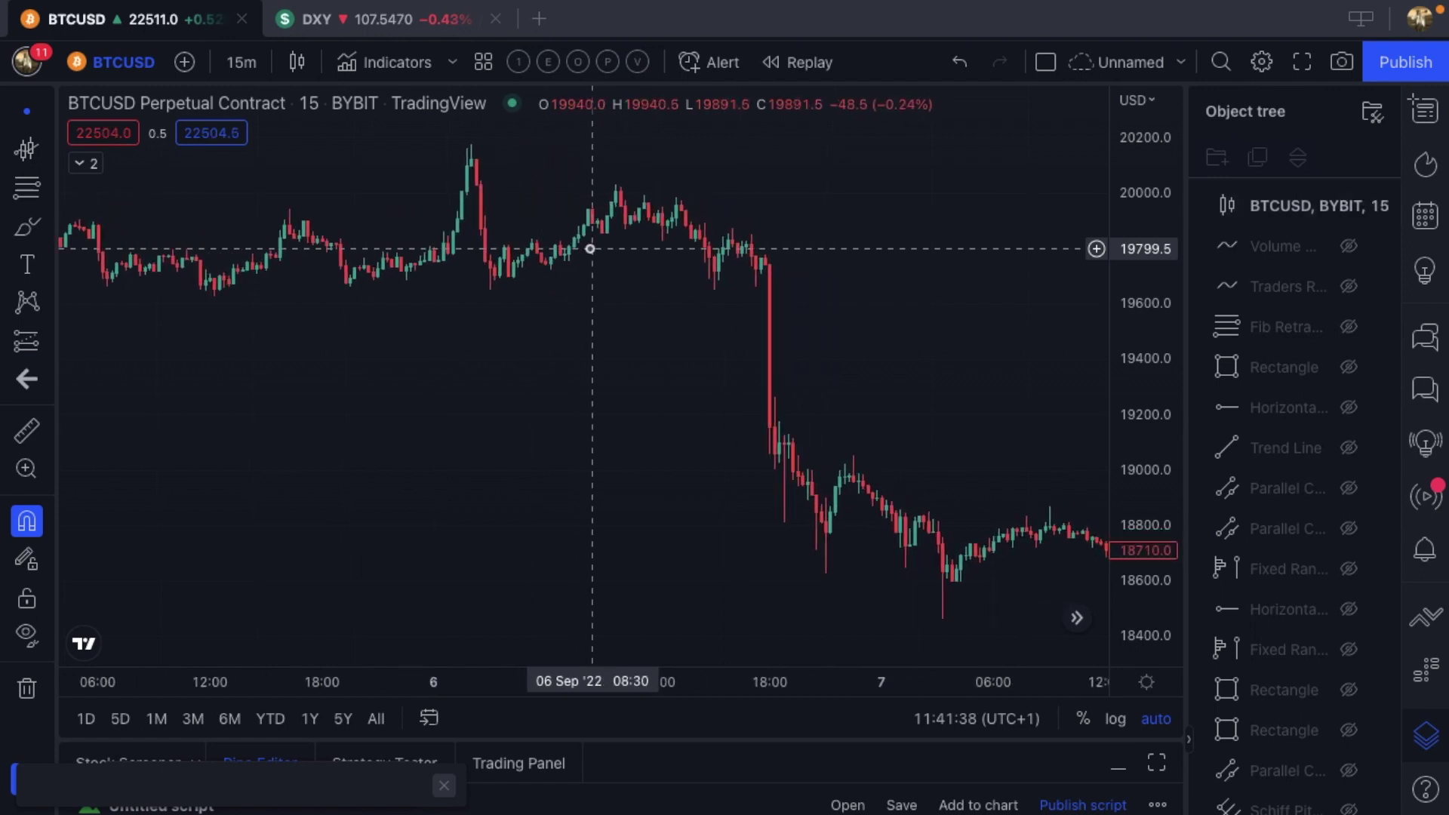
pyautogui.click(29, 187)
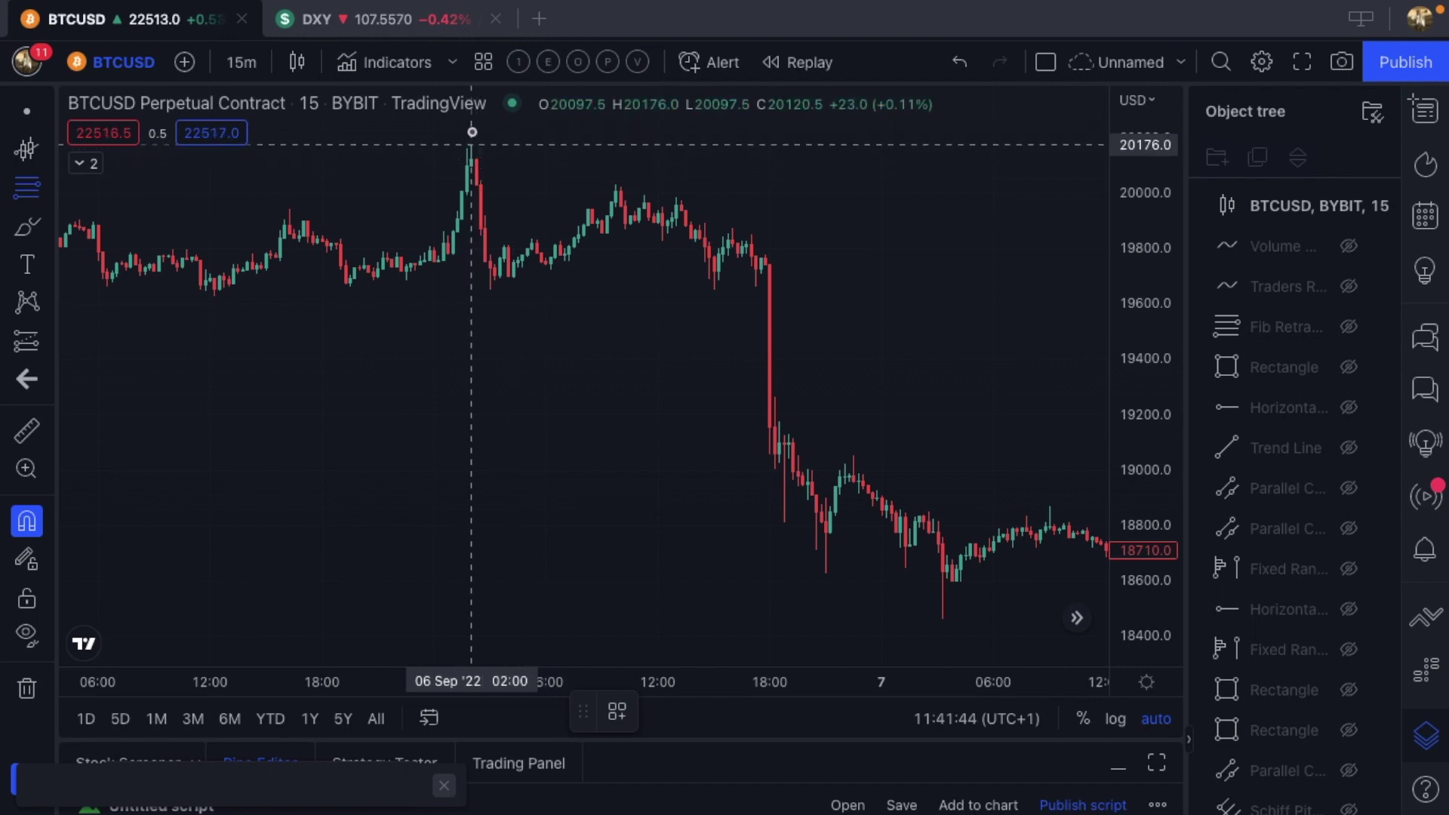
pyautogui.click(472, 132)
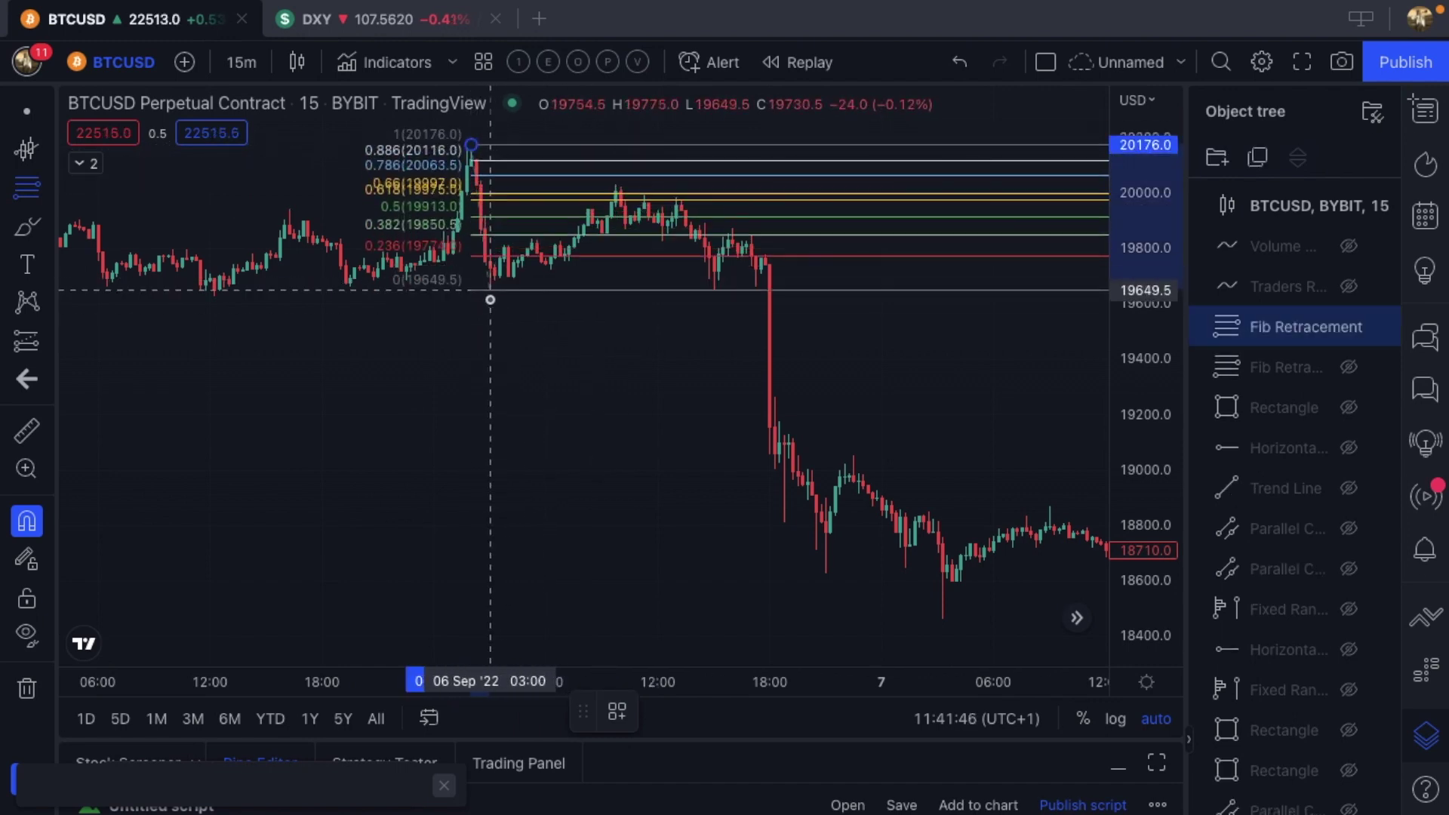
pyautogui.click(489, 300)
# - Show the session VWAP with its bands and compare it with the Fib Retracement levels of the 6 September range
pyautogui.scroll(3, 650, 304)
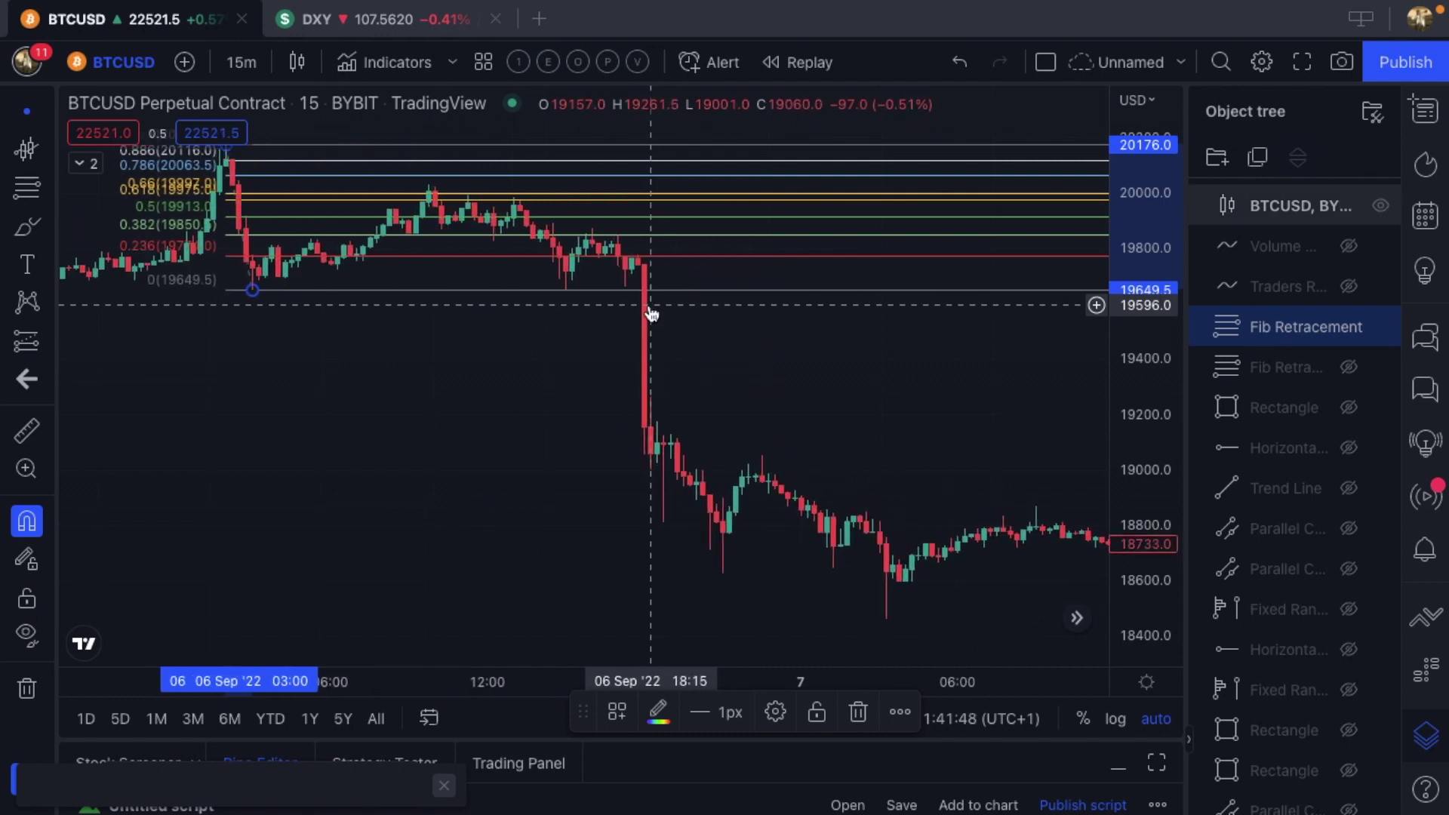
pyautogui.hscroll(-2, 649, 308)
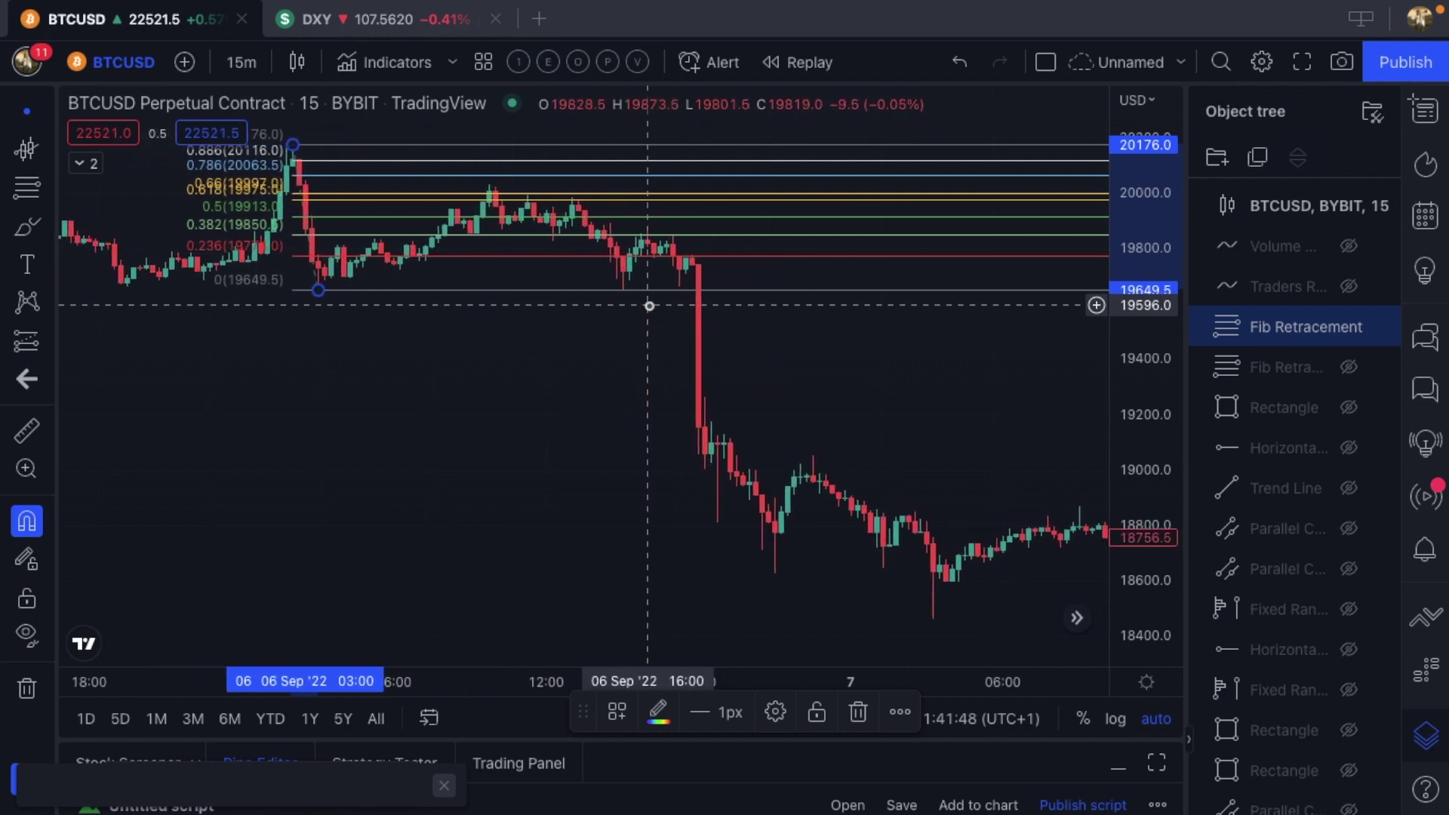
pyautogui.click(86, 166)
pyautogui.click(263, 163)
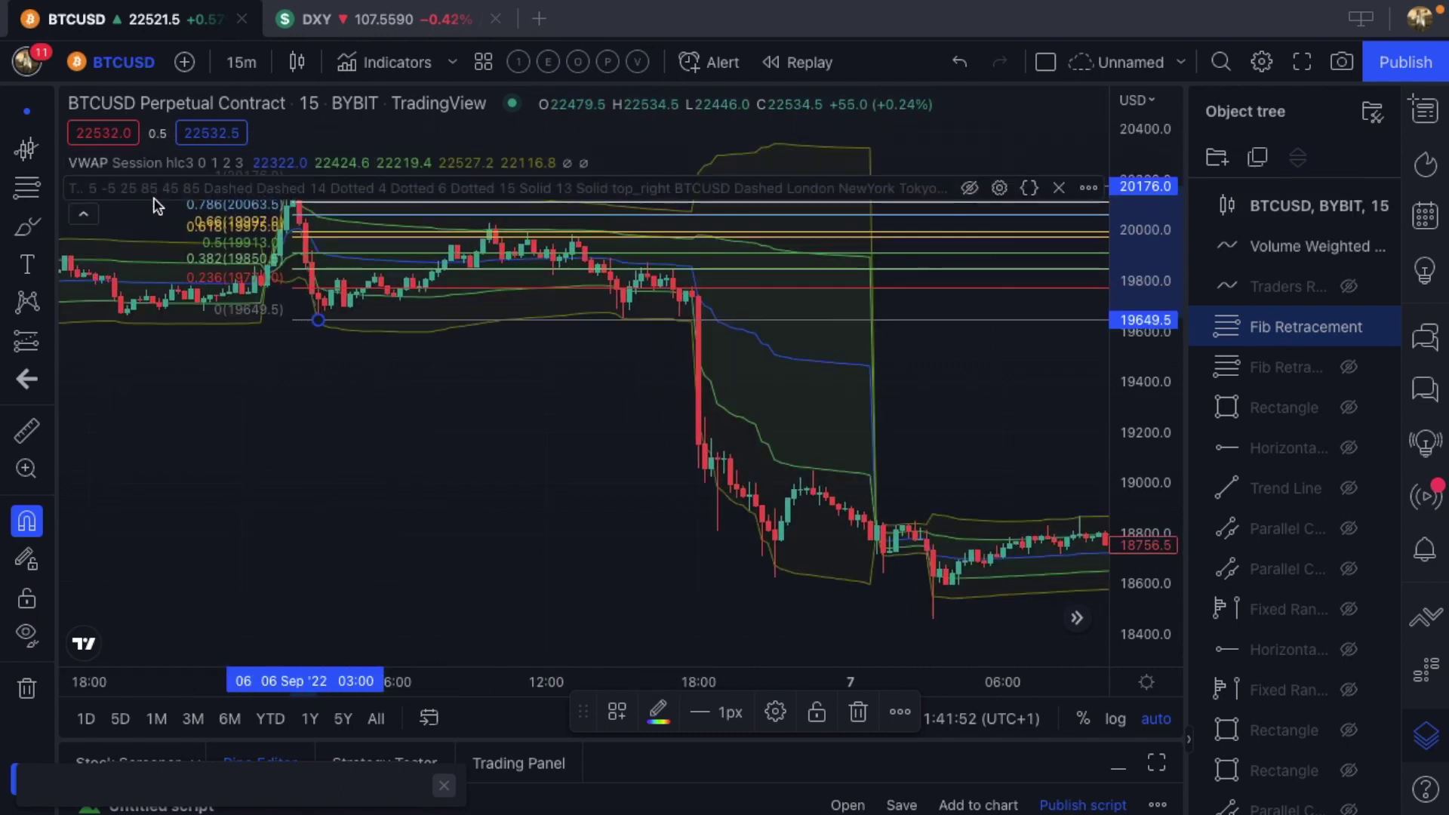
pyautogui.click(83, 214)
pyautogui.scroll(3, 659, 341)
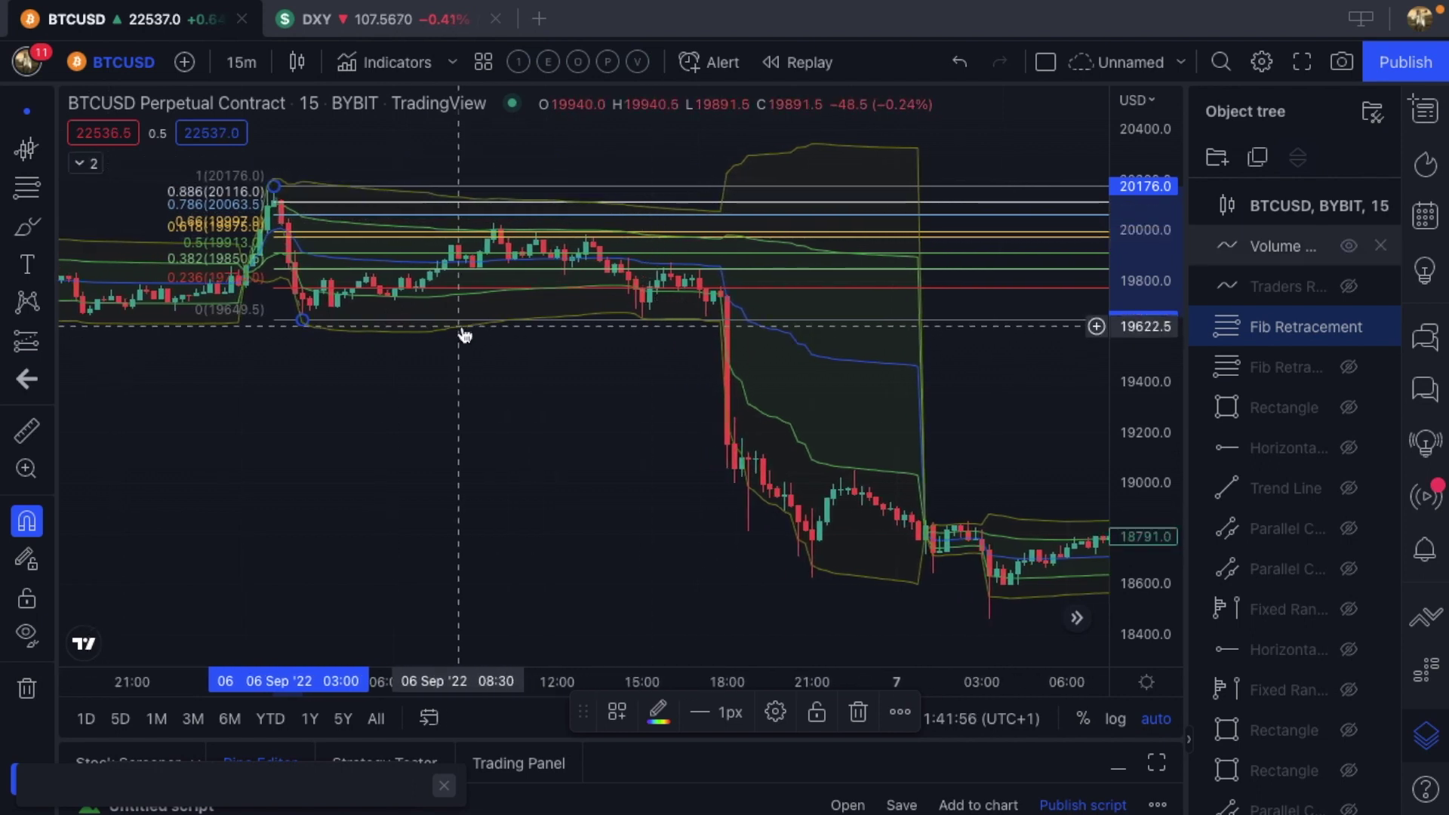
pyautogui.hscroll(3, 605, 344)
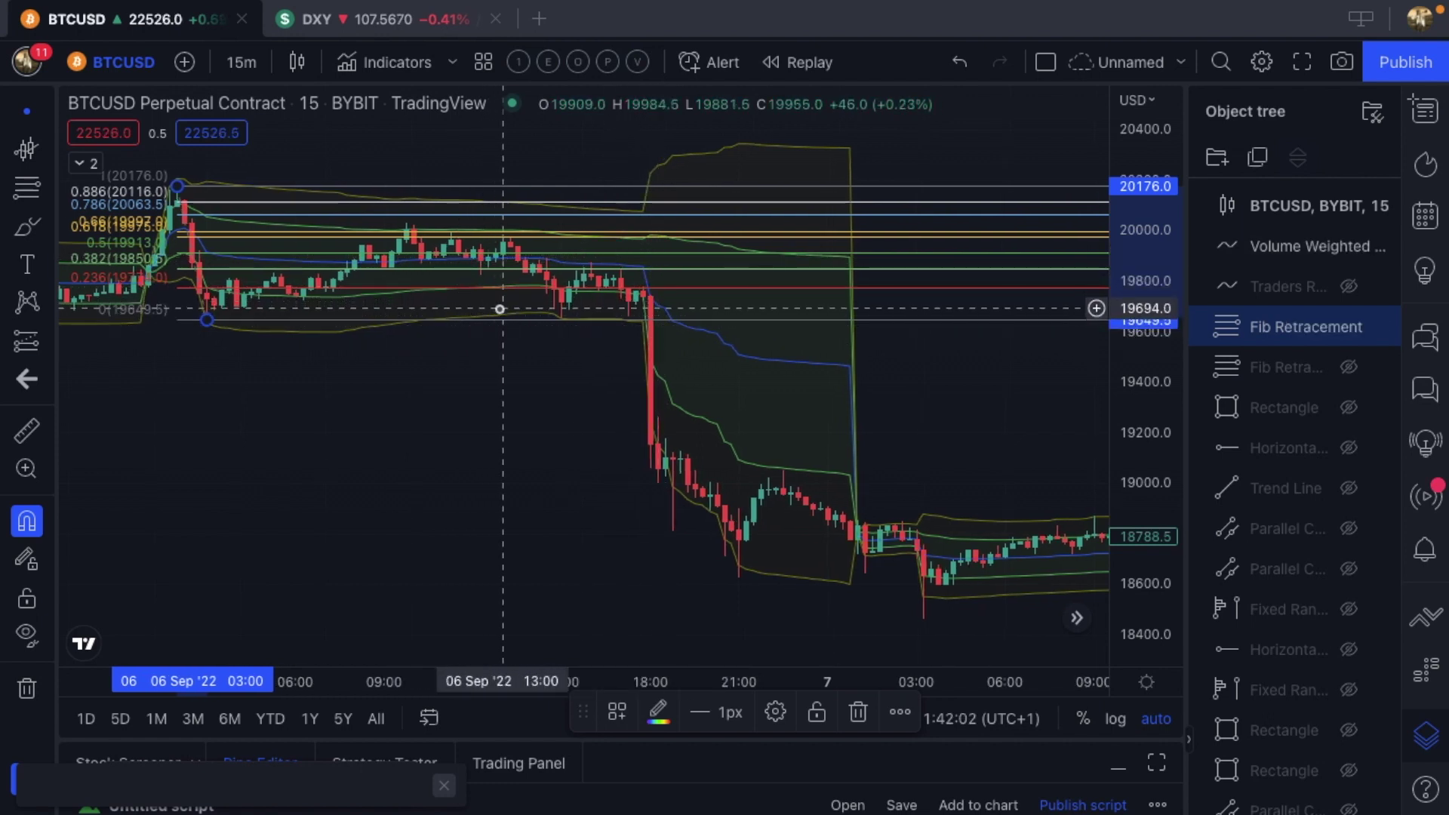
pyautogui.hscroll(2, 489, 311)
pyautogui.hscroll(-1, 490, 311)
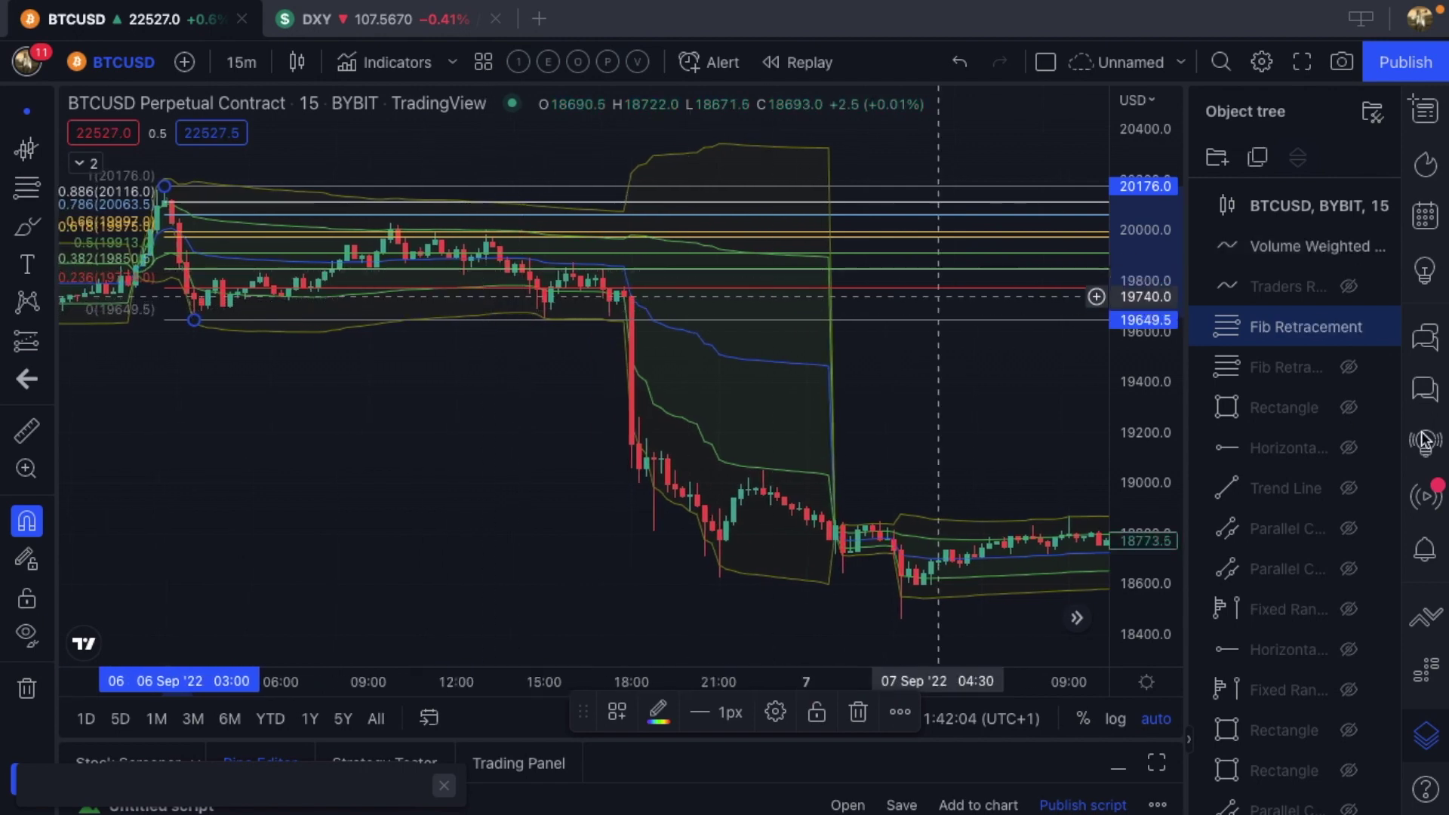
# - Delete the Fib Retracement drawn on the 6 September swing
pyautogui.click(1393, 331)
pyautogui.hscroll(2, 445, 412)
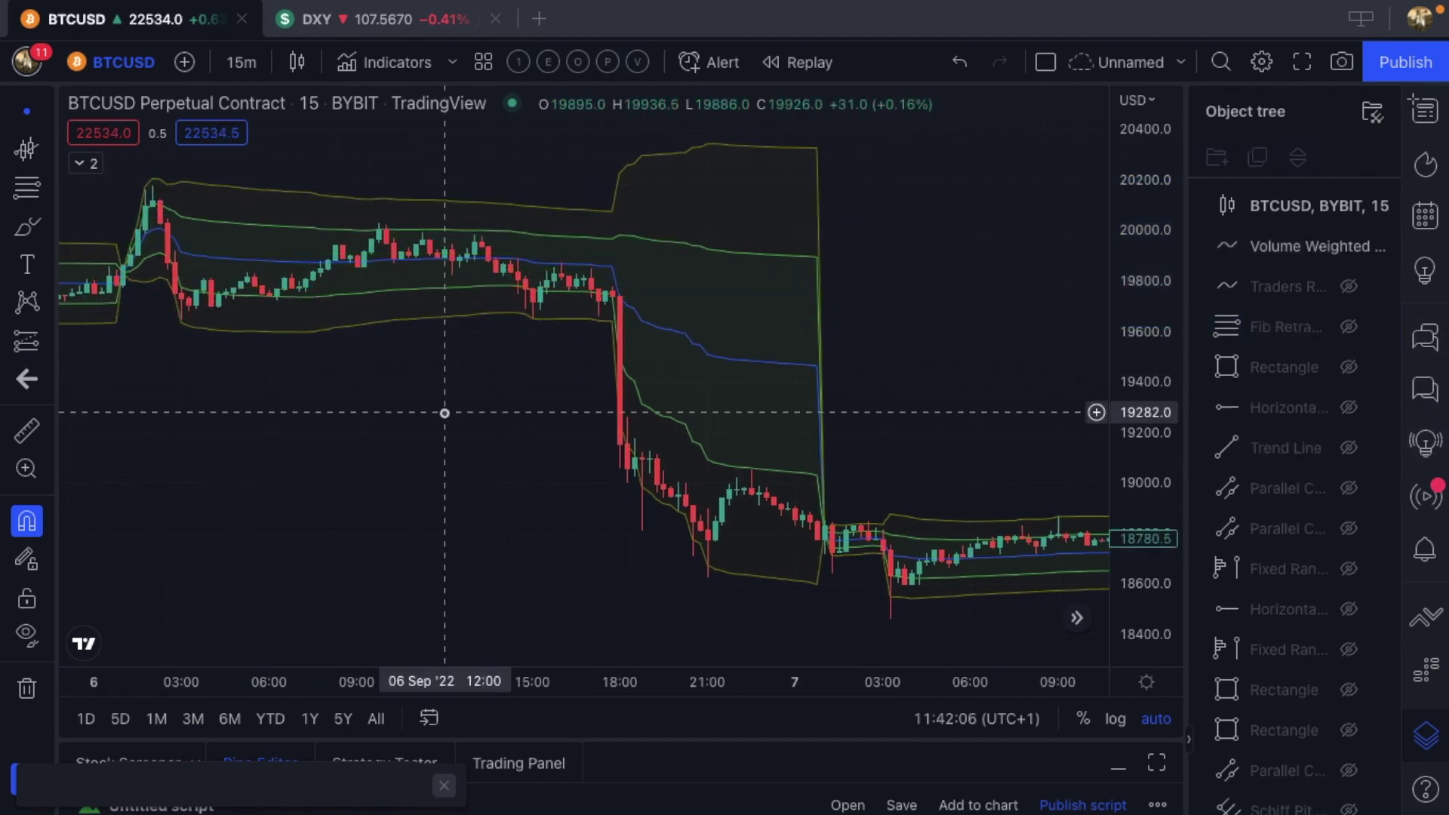
pyautogui.scroll(-2, 444, 413)
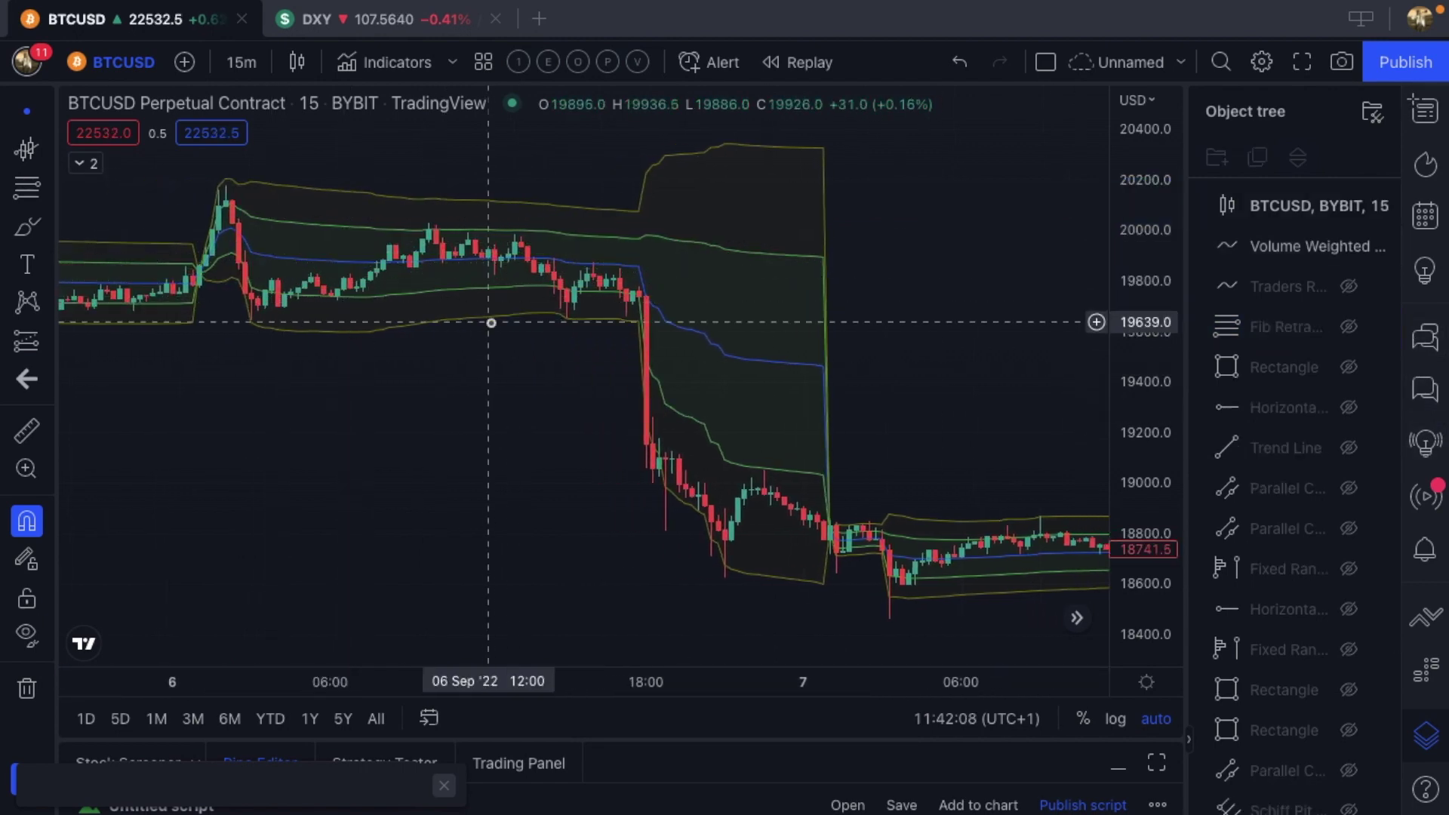
# - Show the SVP folder of volume profiles and shorten the 6 September profile so it ends at 15:45, before the sell-off
pyautogui.scroll(-3, 1279, 590)
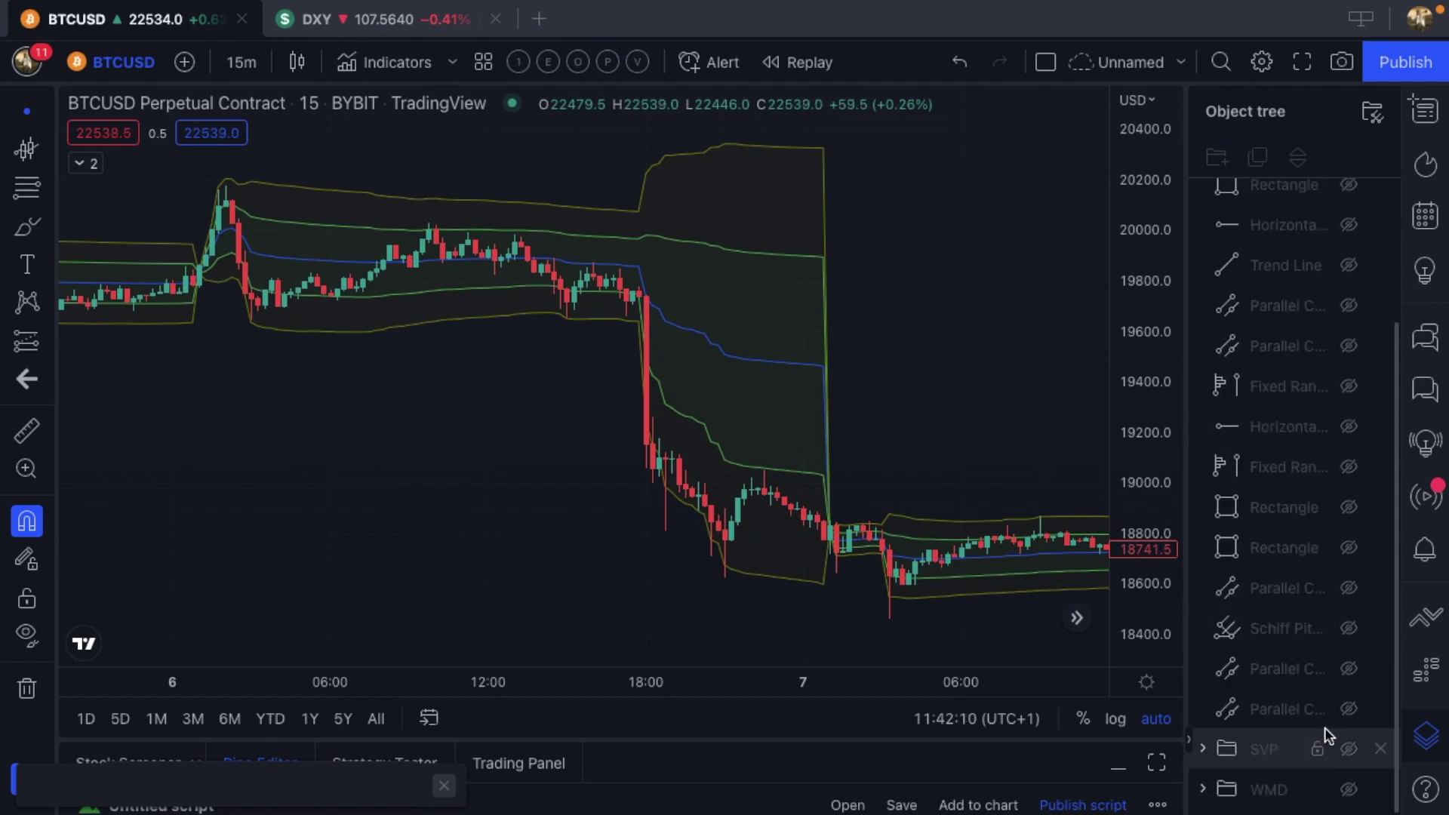
pyautogui.click(1350, 749)
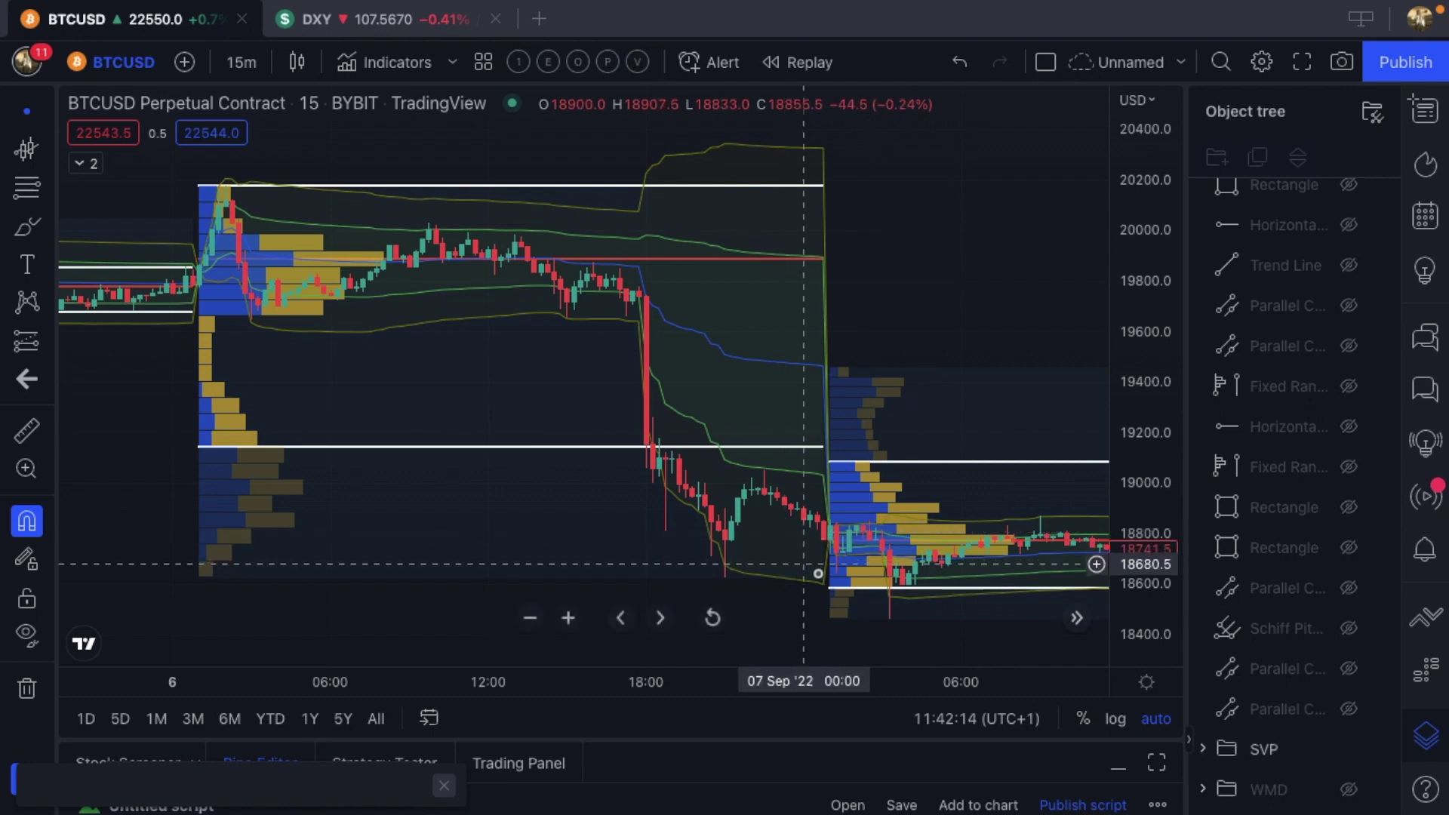
pyautogui.click(827, 585)
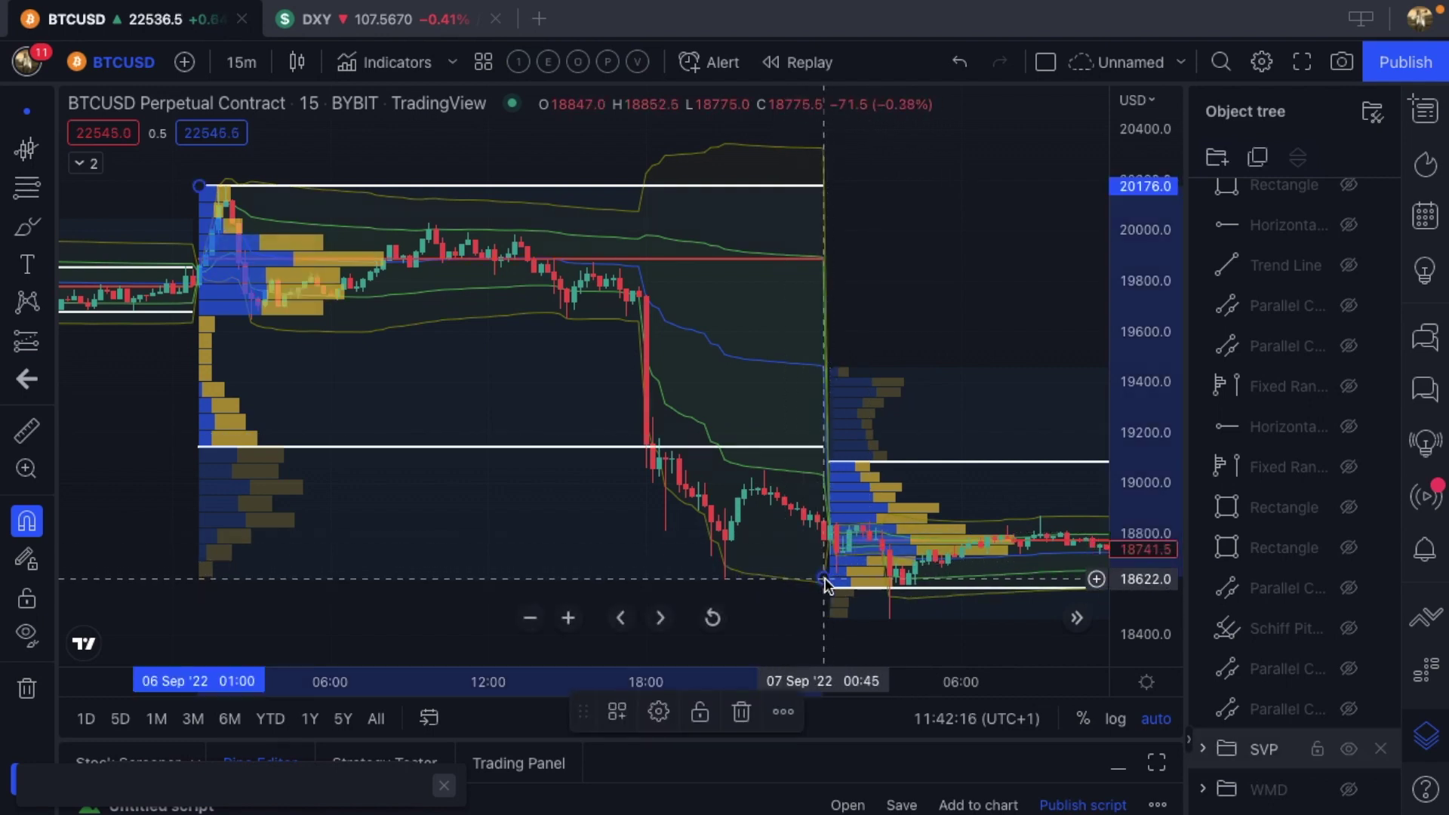
pyautogui.click(659, 712)
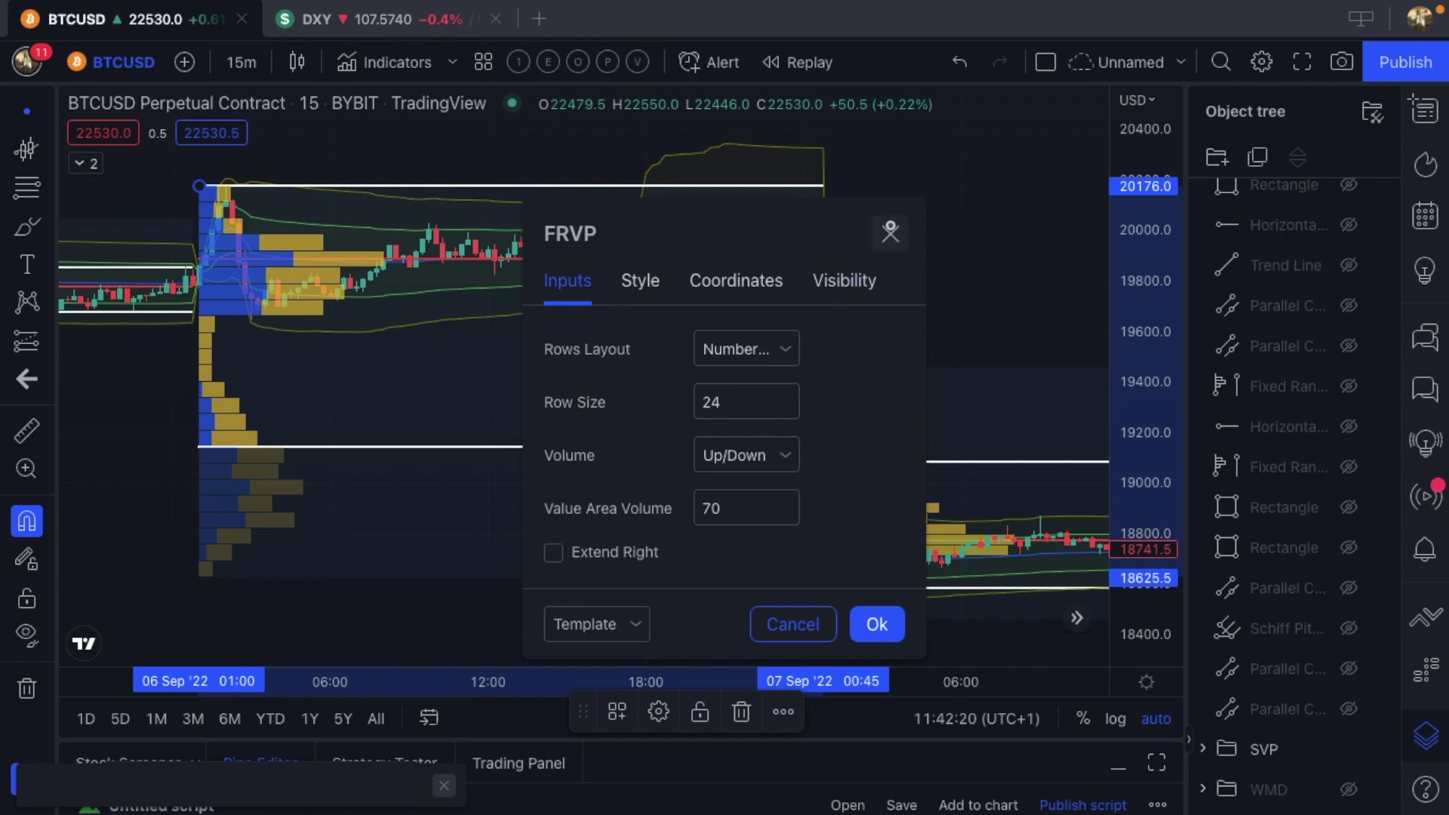
pyautogui.press('Escape')
pyautogui.moveTo(824, 580); pyautogui.dragTo(589, 457)
pyautogui.scroll(2, 808, 218)
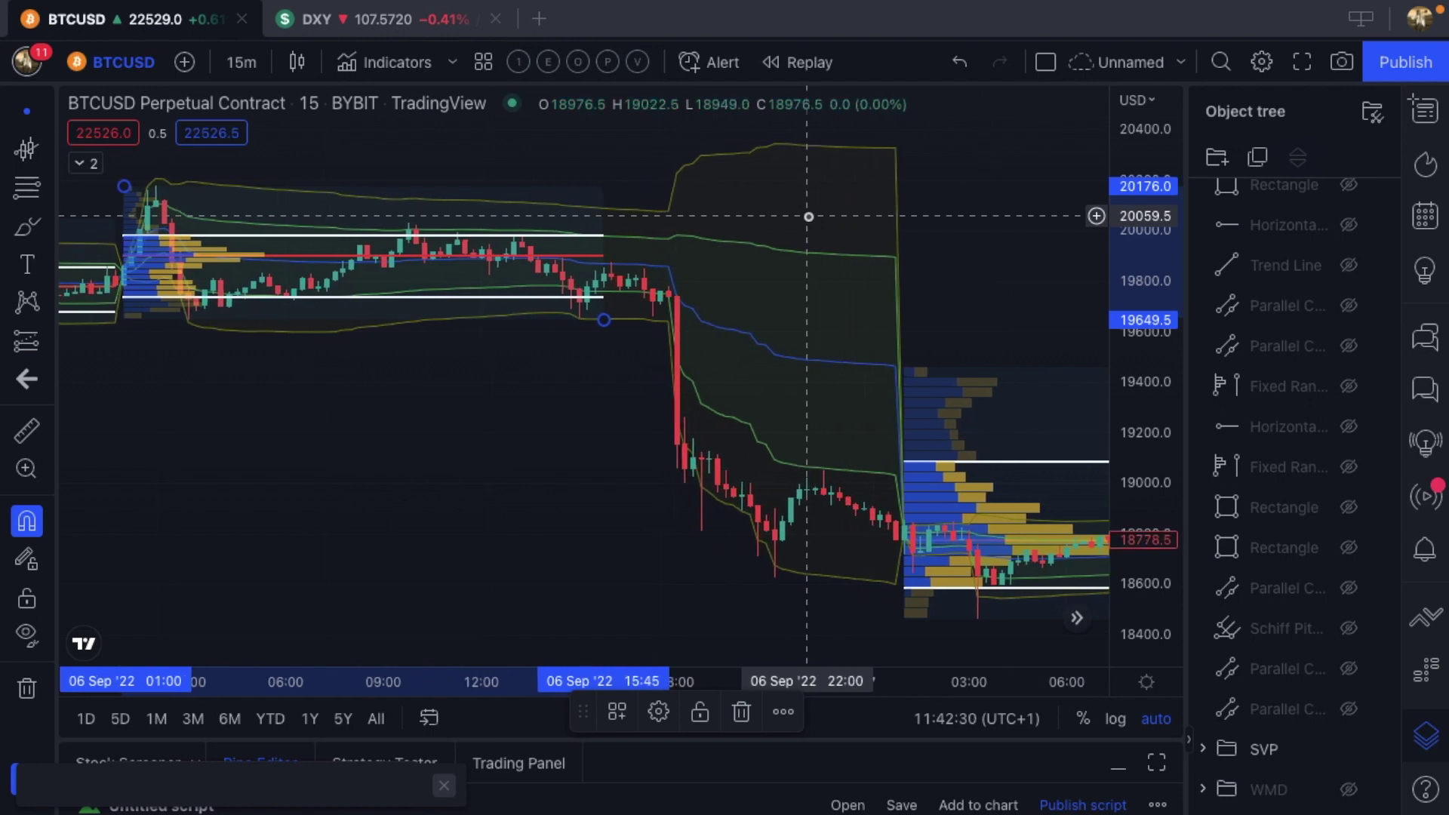
# - Compare the session VWAP bands with the value area and point of control of the shortened 6 September volume profile
pyautogui.hscroll(-3, 440, 498)
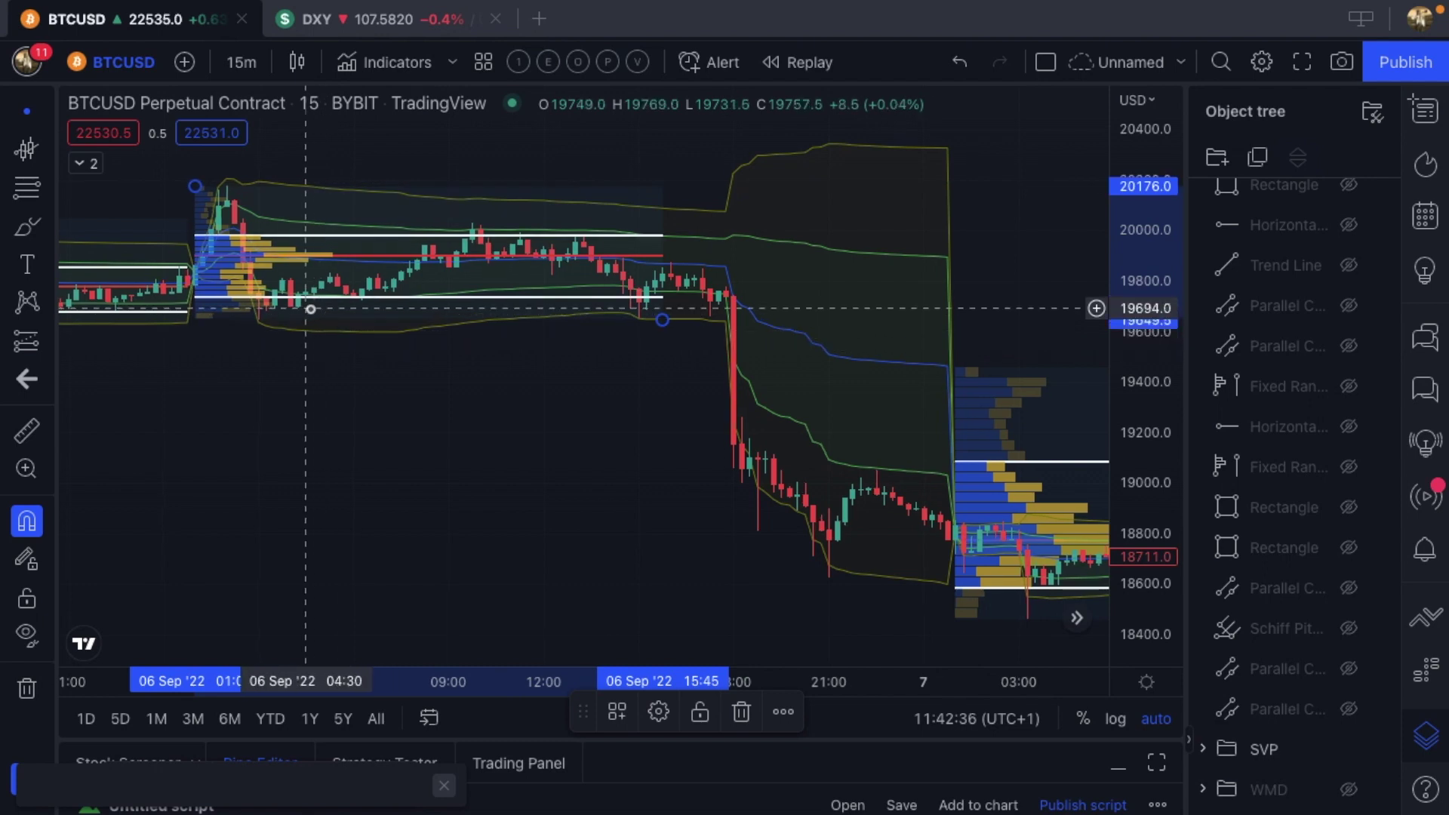
pyautogui.scroll(1, 311, 309)
pyautogui.scroll(1, 311, 309)
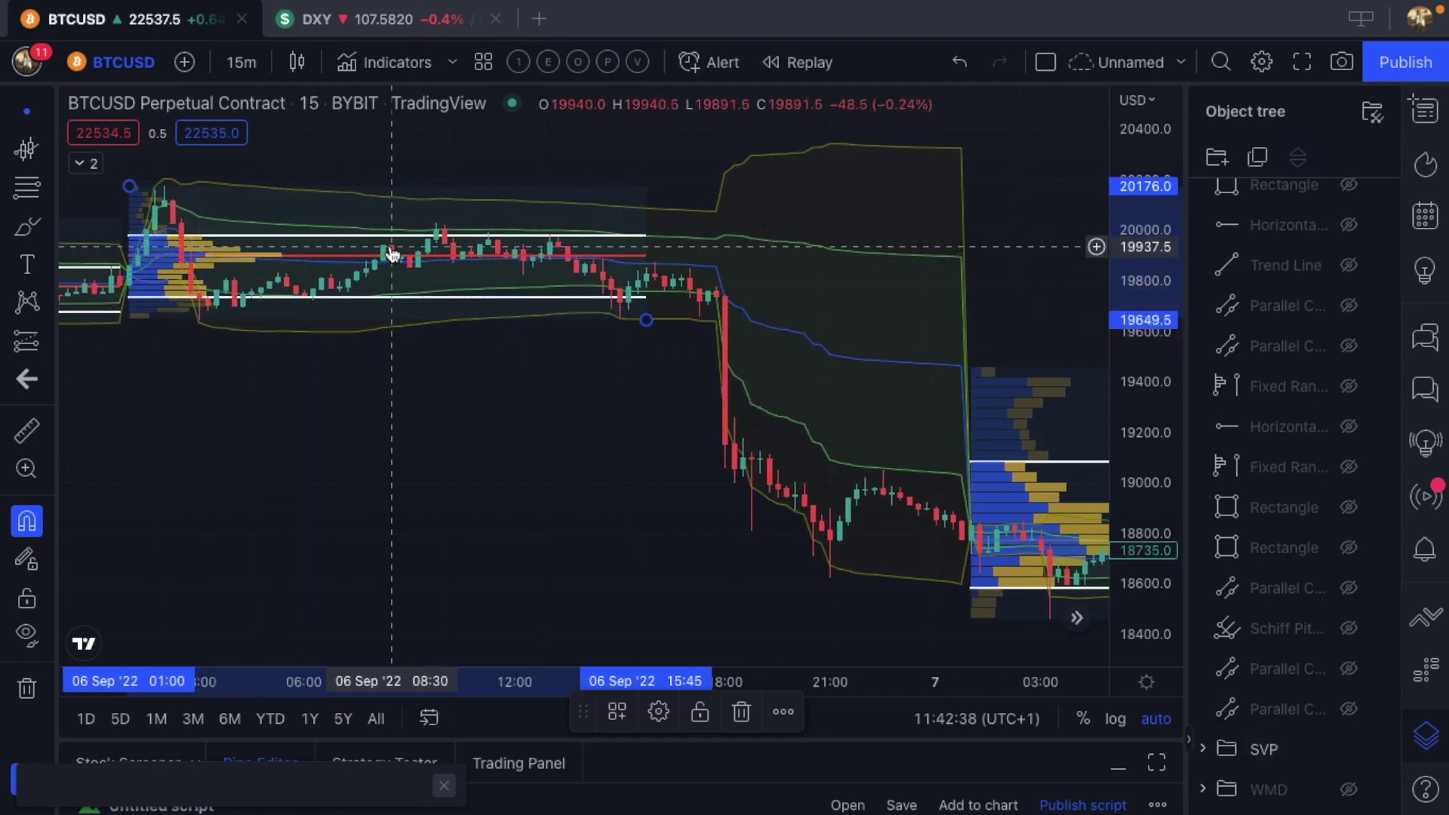
pyautogui.hscroll(5, 391, 253)
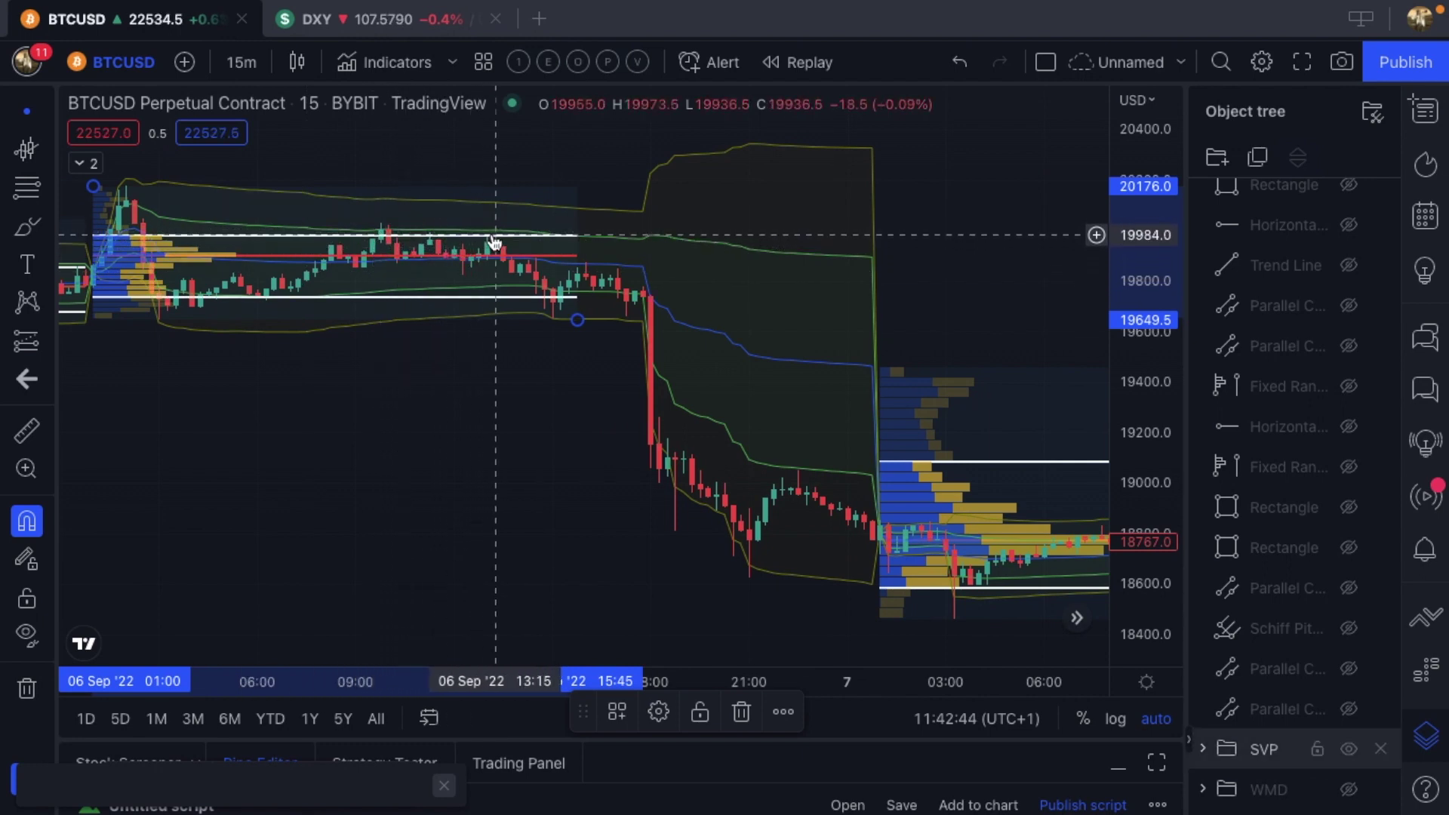
pyautogui.hscroll(1, 494, 241)
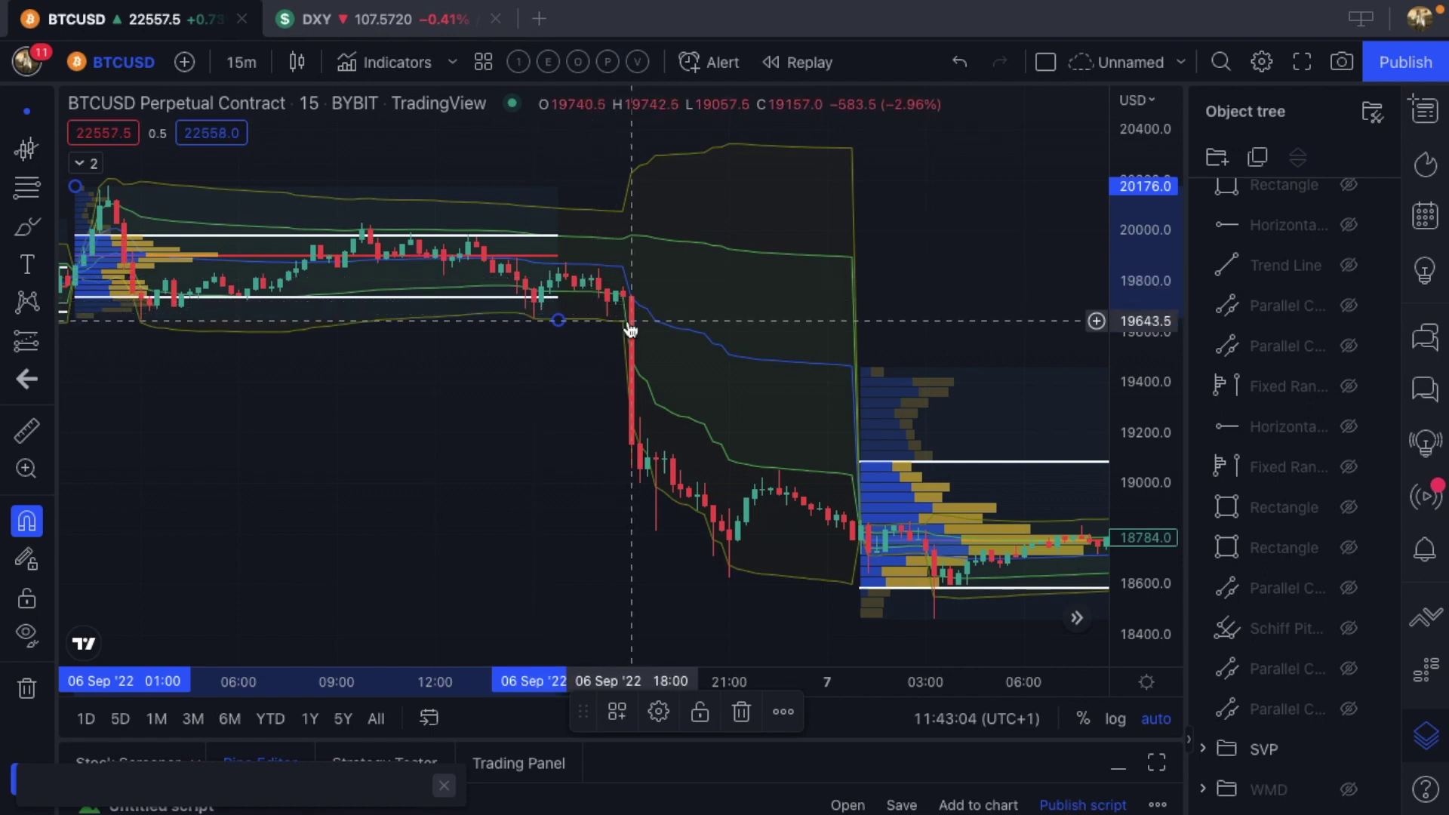
pyautogui.scroll(-2, 532, 347)
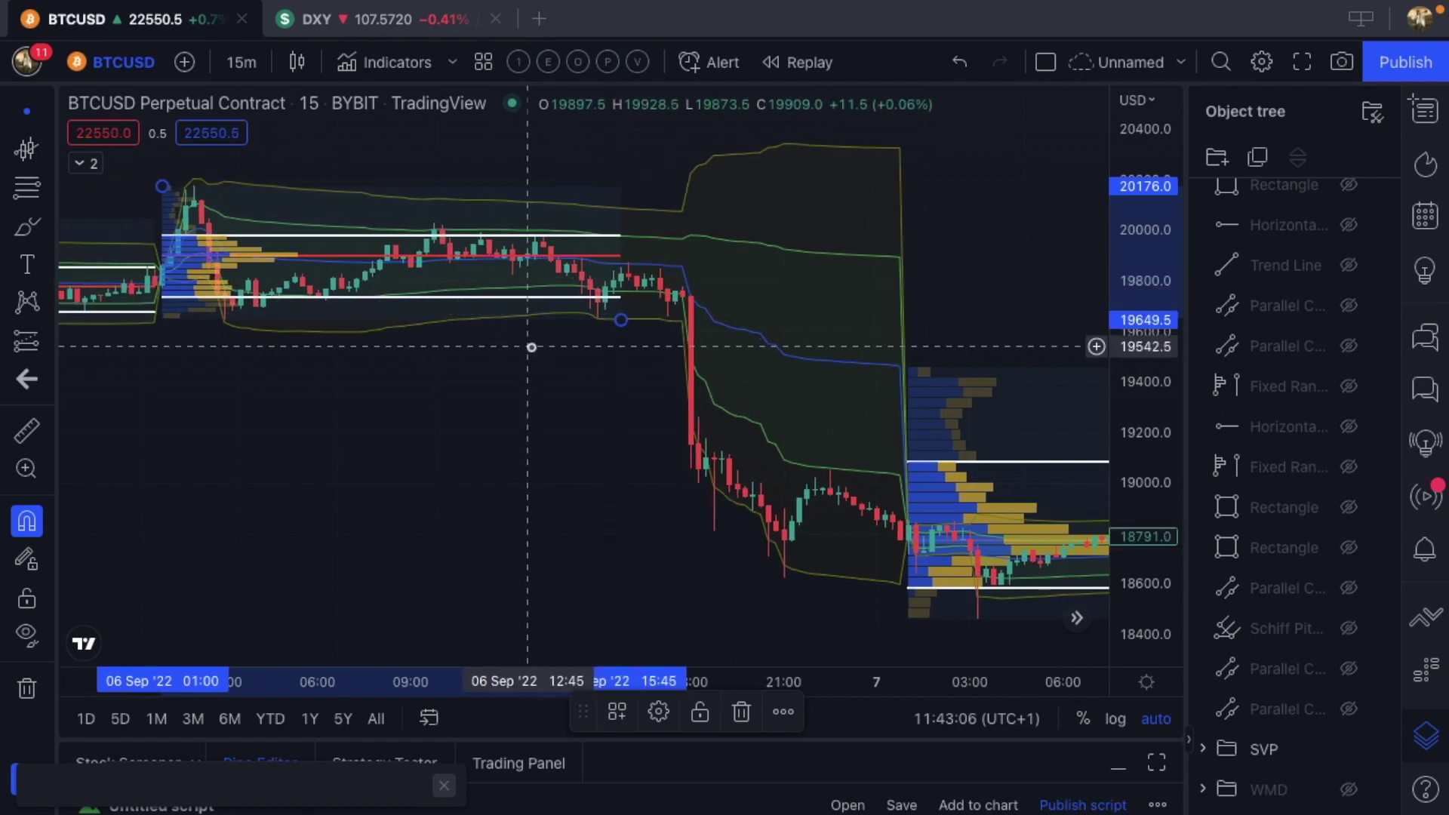
pyautogui.scroll(3, 531, 347)
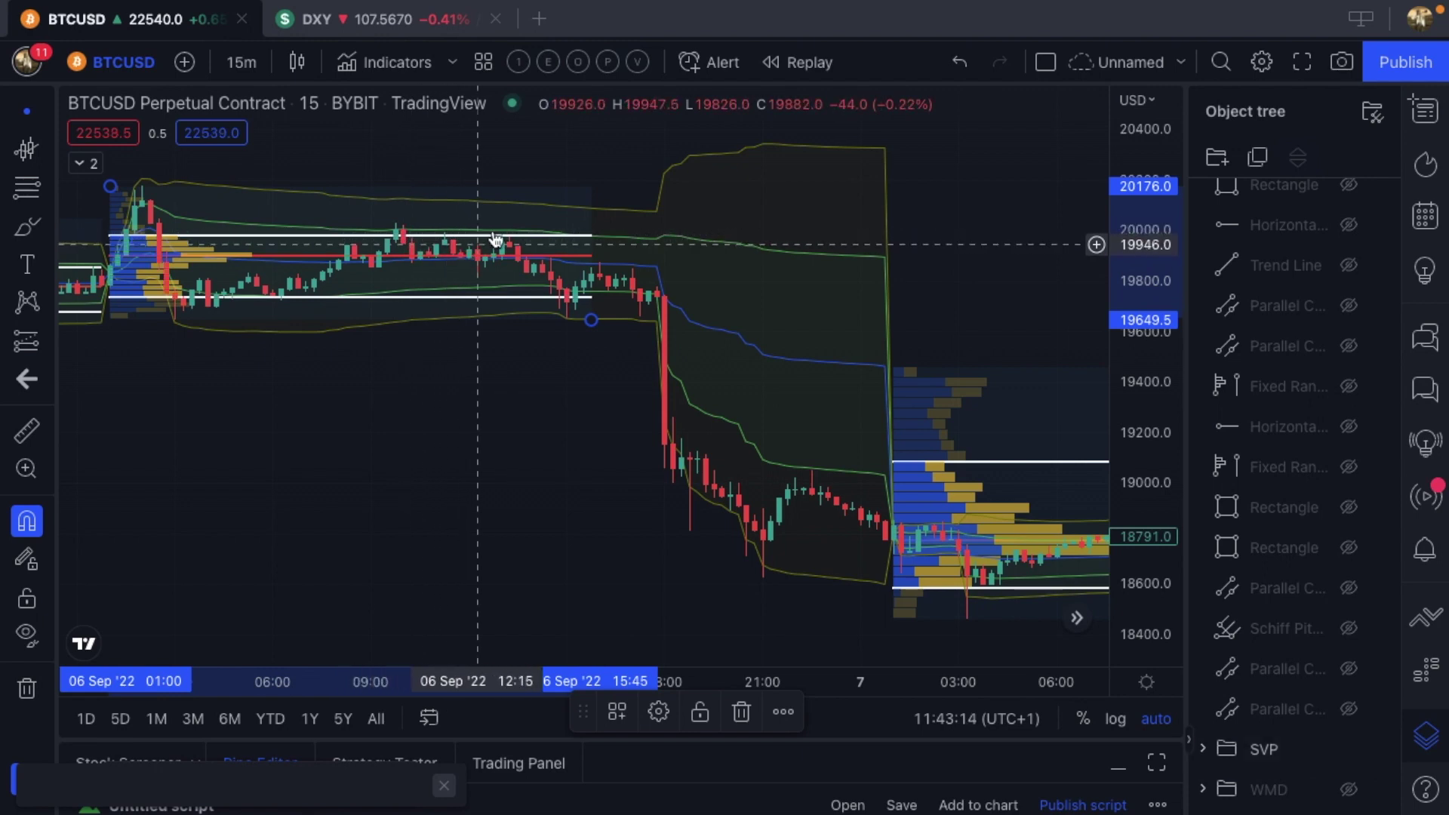
pyautogui.hscroll(-5, 527, 243)
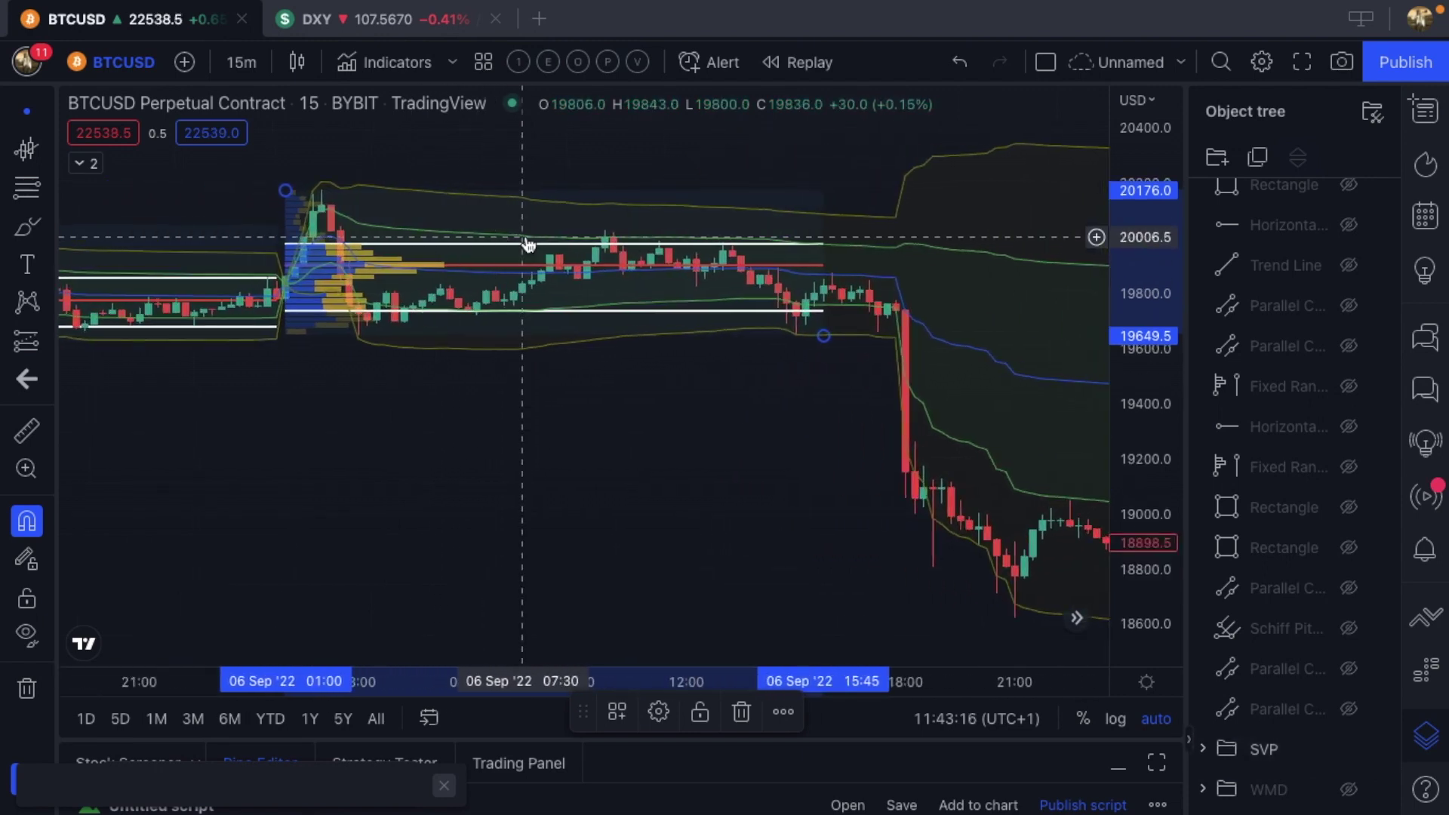
pyautogui.hscroll(2, 527, 243)
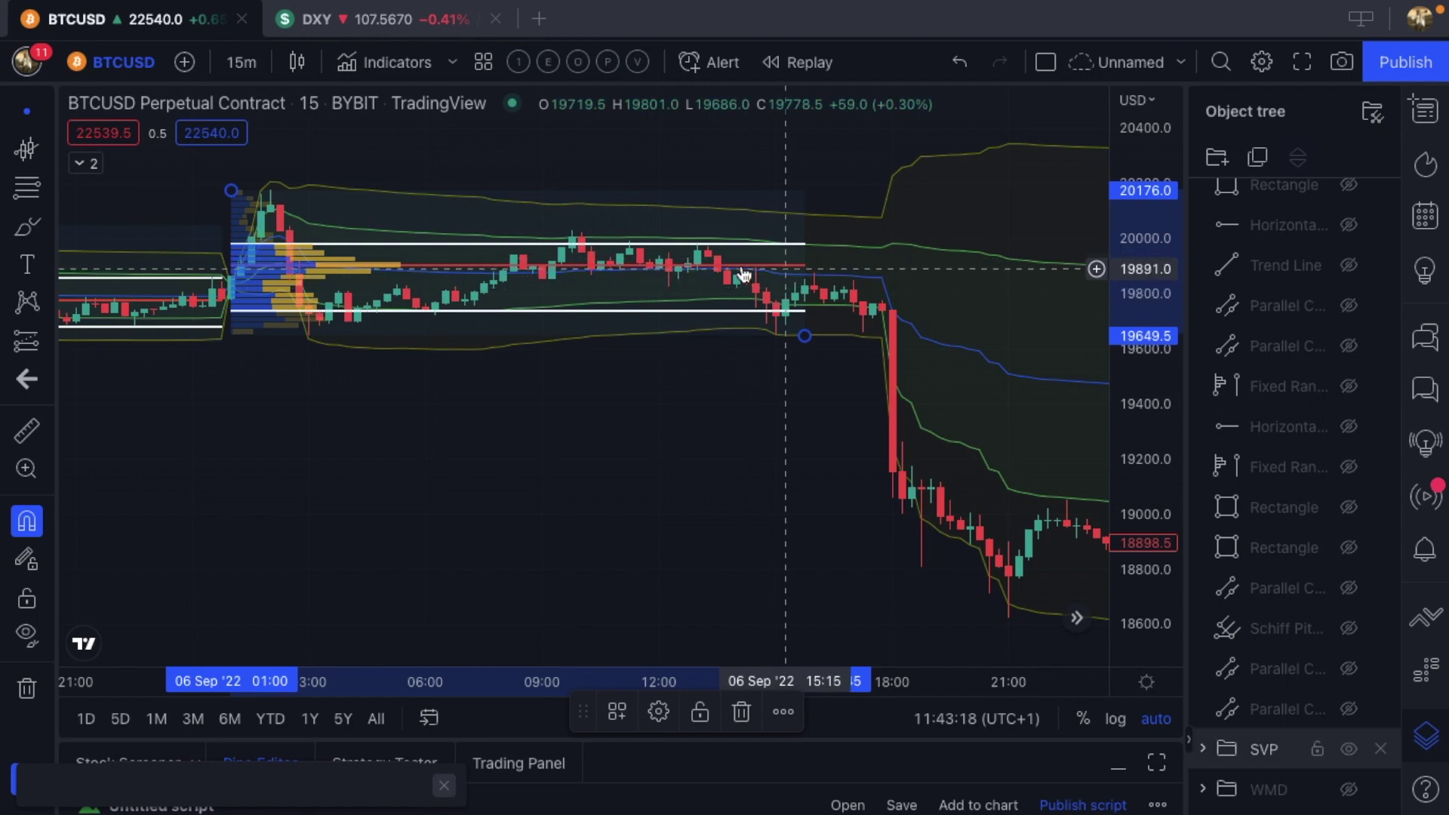
pyautogui.hscroll(2, 770, 278)
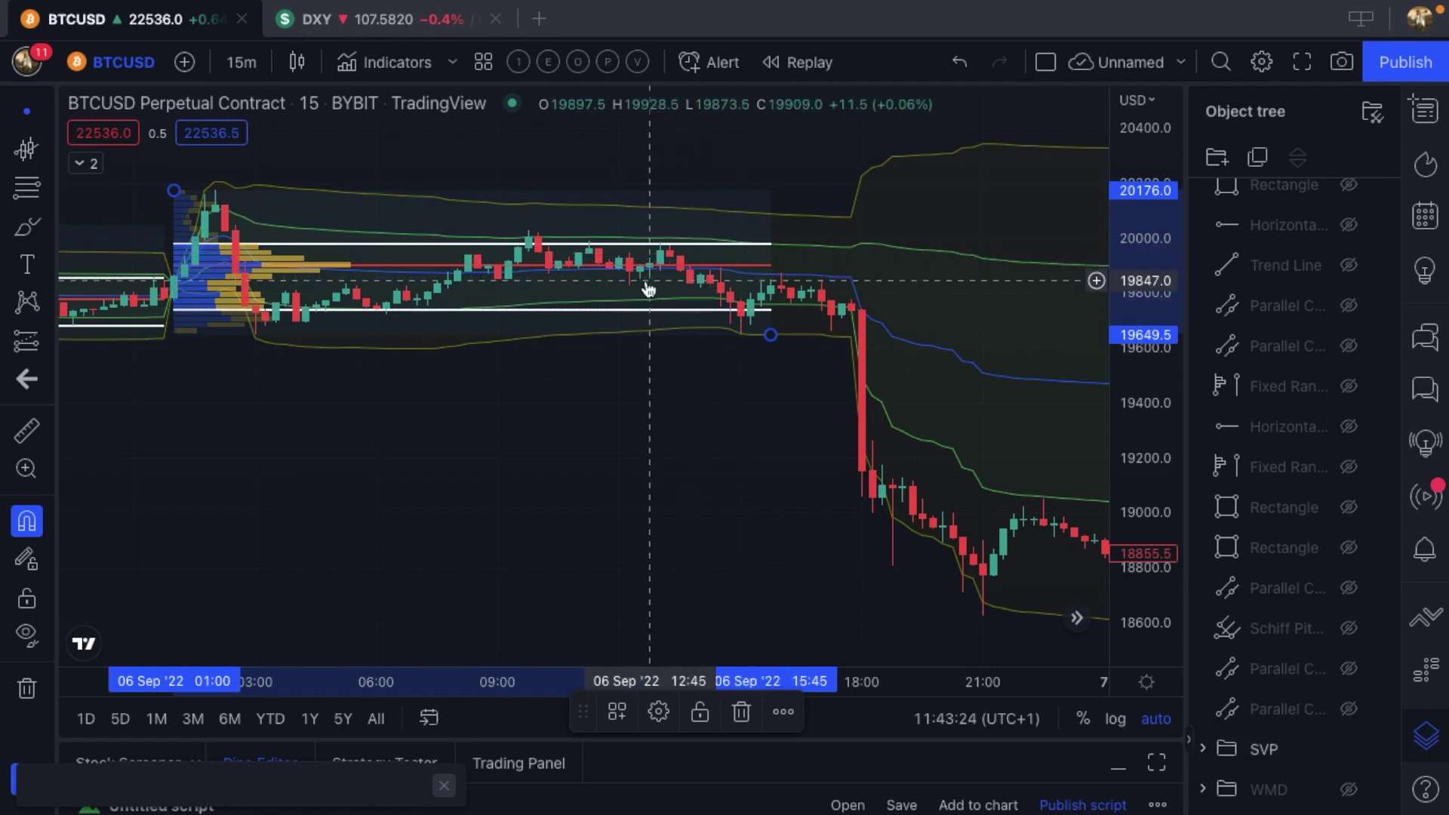
pyautogui.hscroll(5, 702, 326)
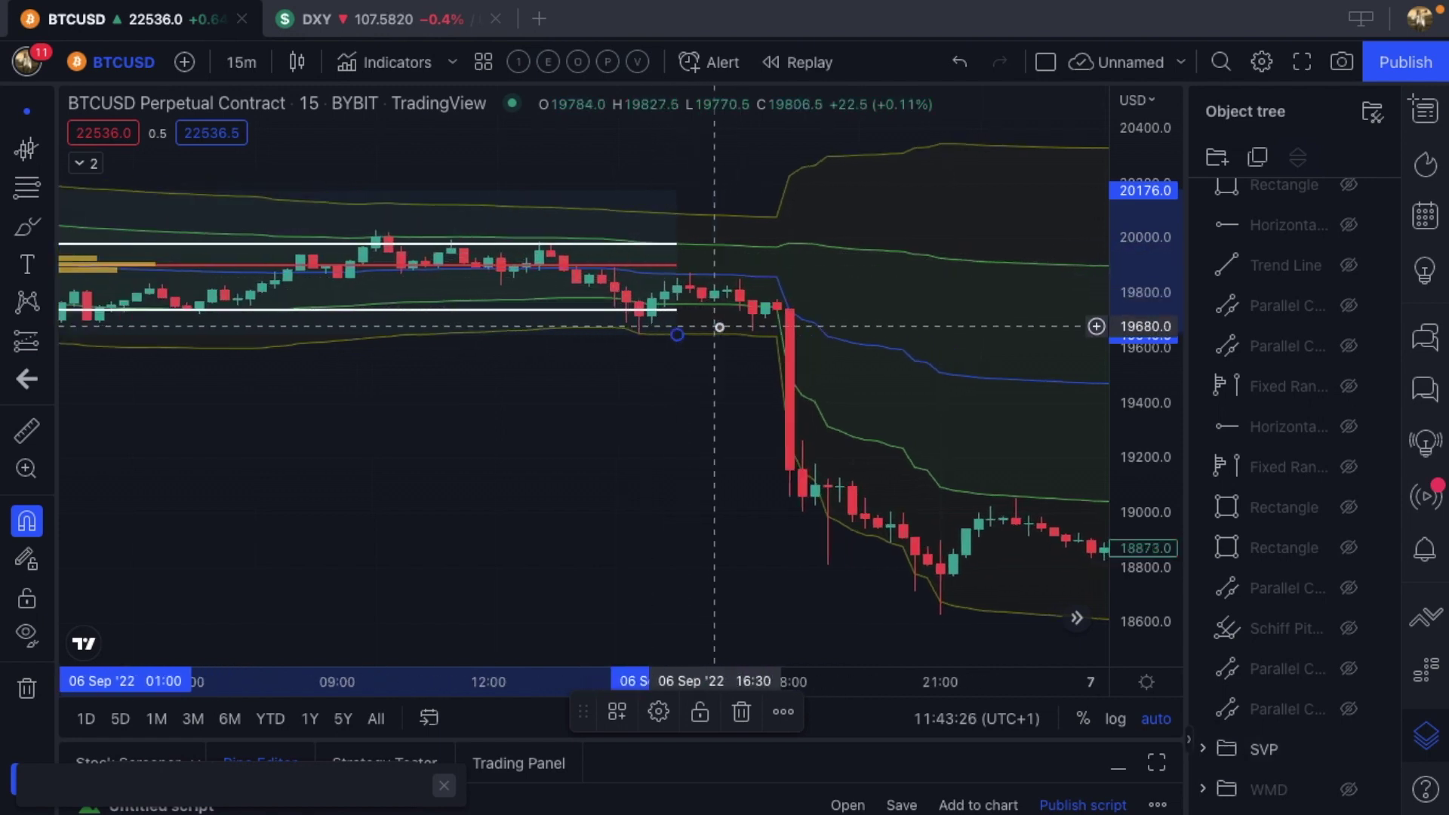
# - Examine the session VWAP bands against the volume profiles of the neighbouring days in early September
pyautogui.scroll(-5, 624, 324)
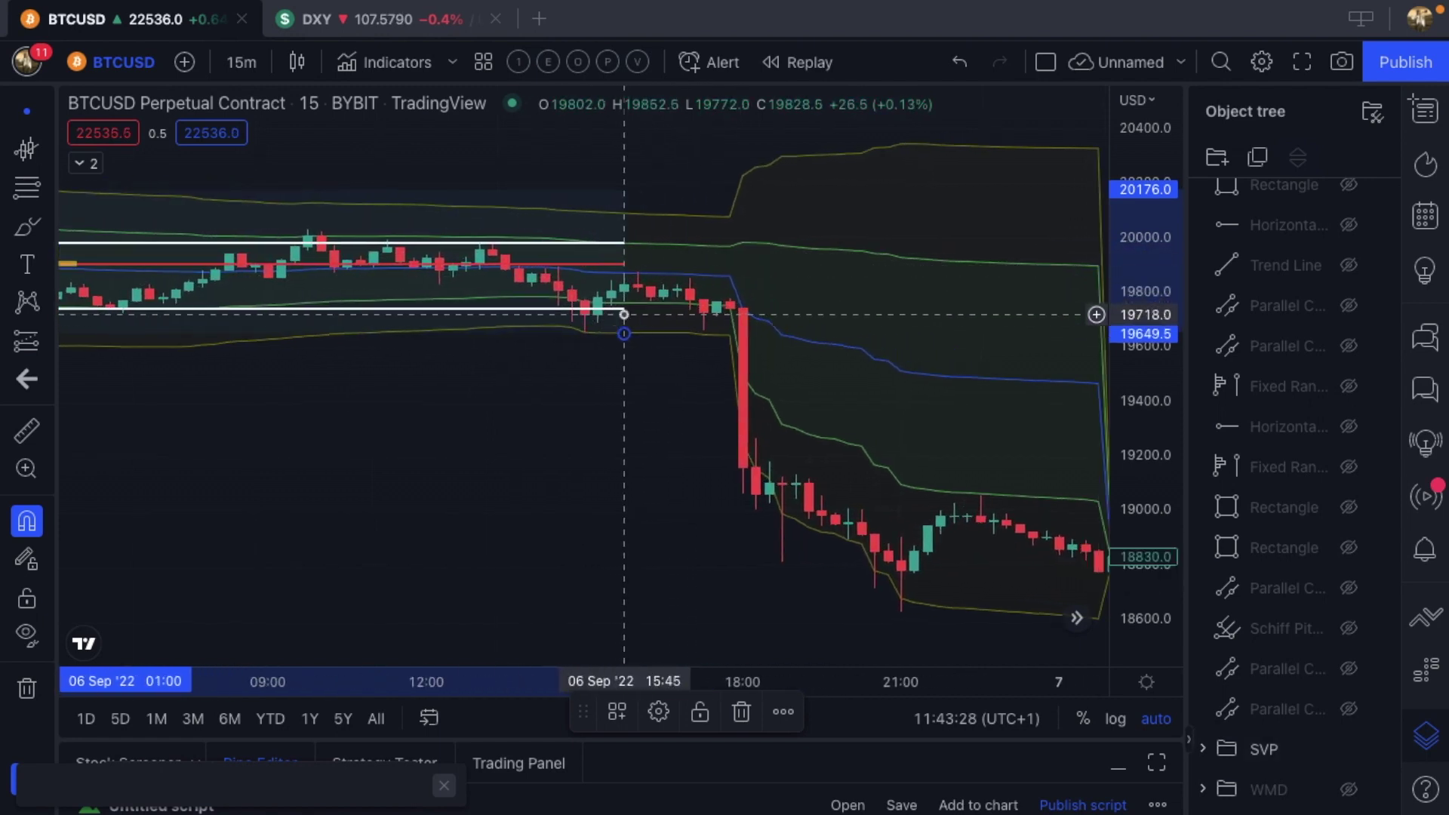
pyautogui.scroll(-3, 625, 321)
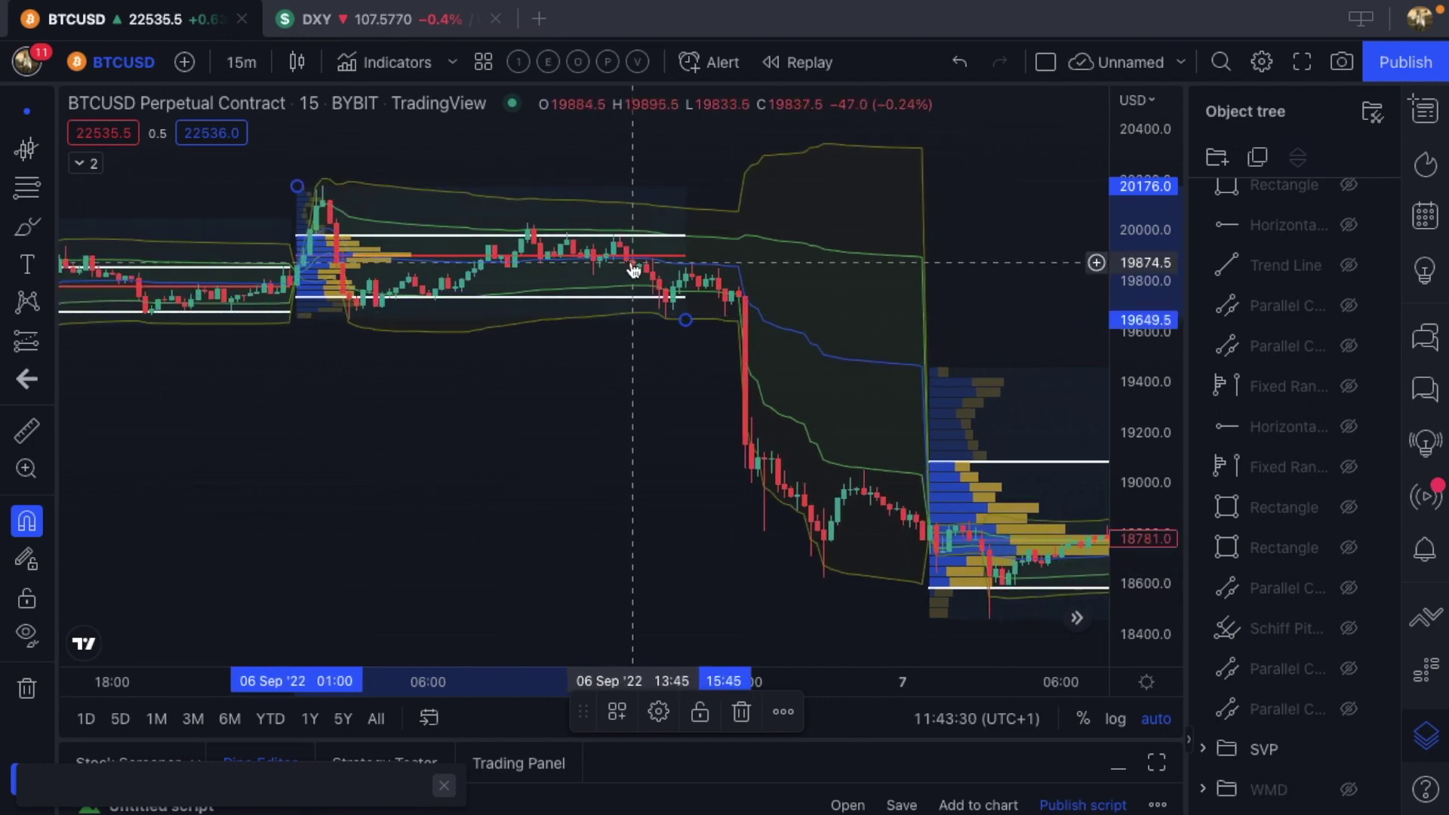
pyautogui.scroll(-4, 644, 290)
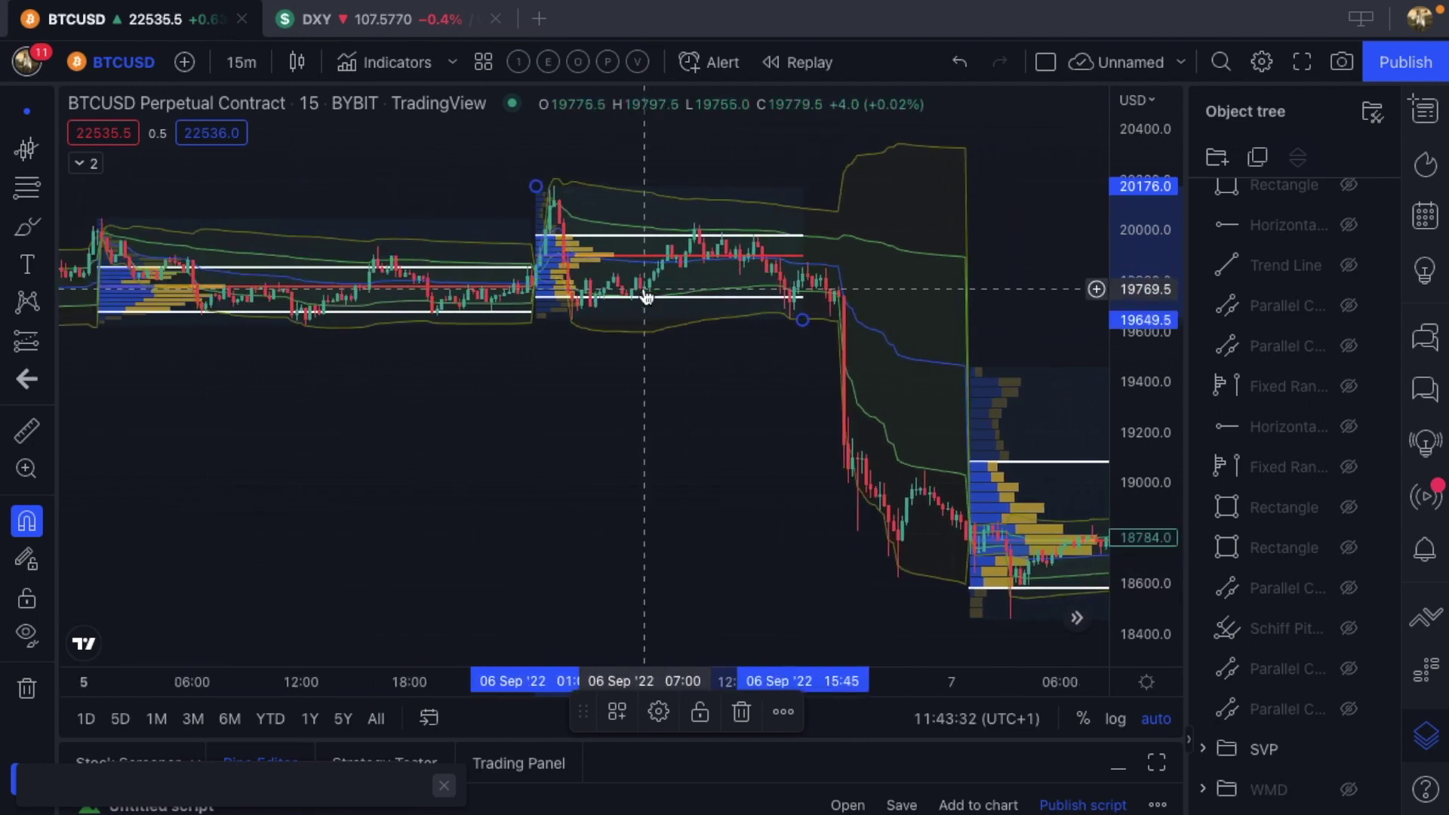
pyautogui.scroll(-5, 646, 295)
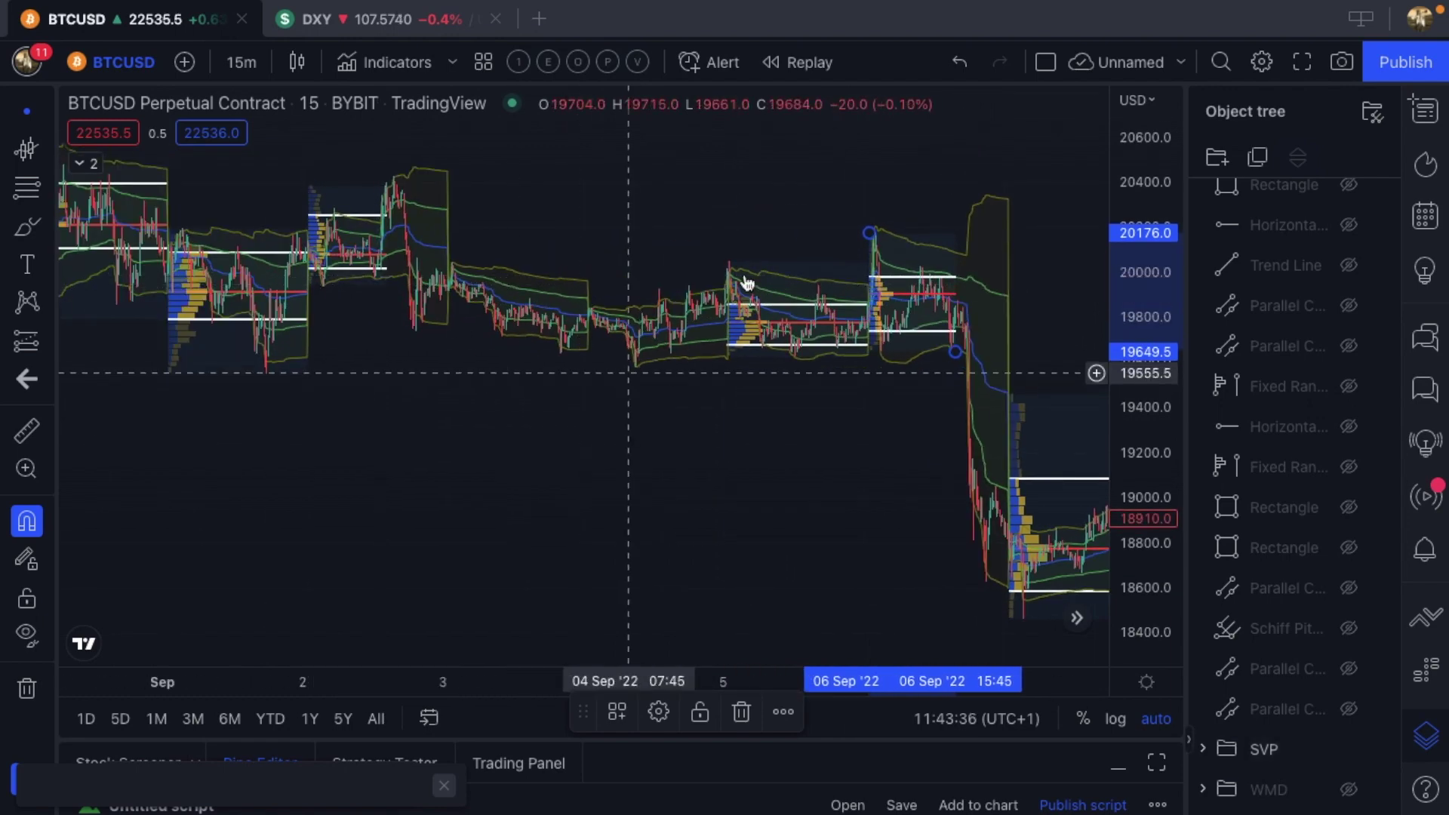
pyautogui.scroll(1, 791, 294)
pyautogui.scroll(6, 791, 293)
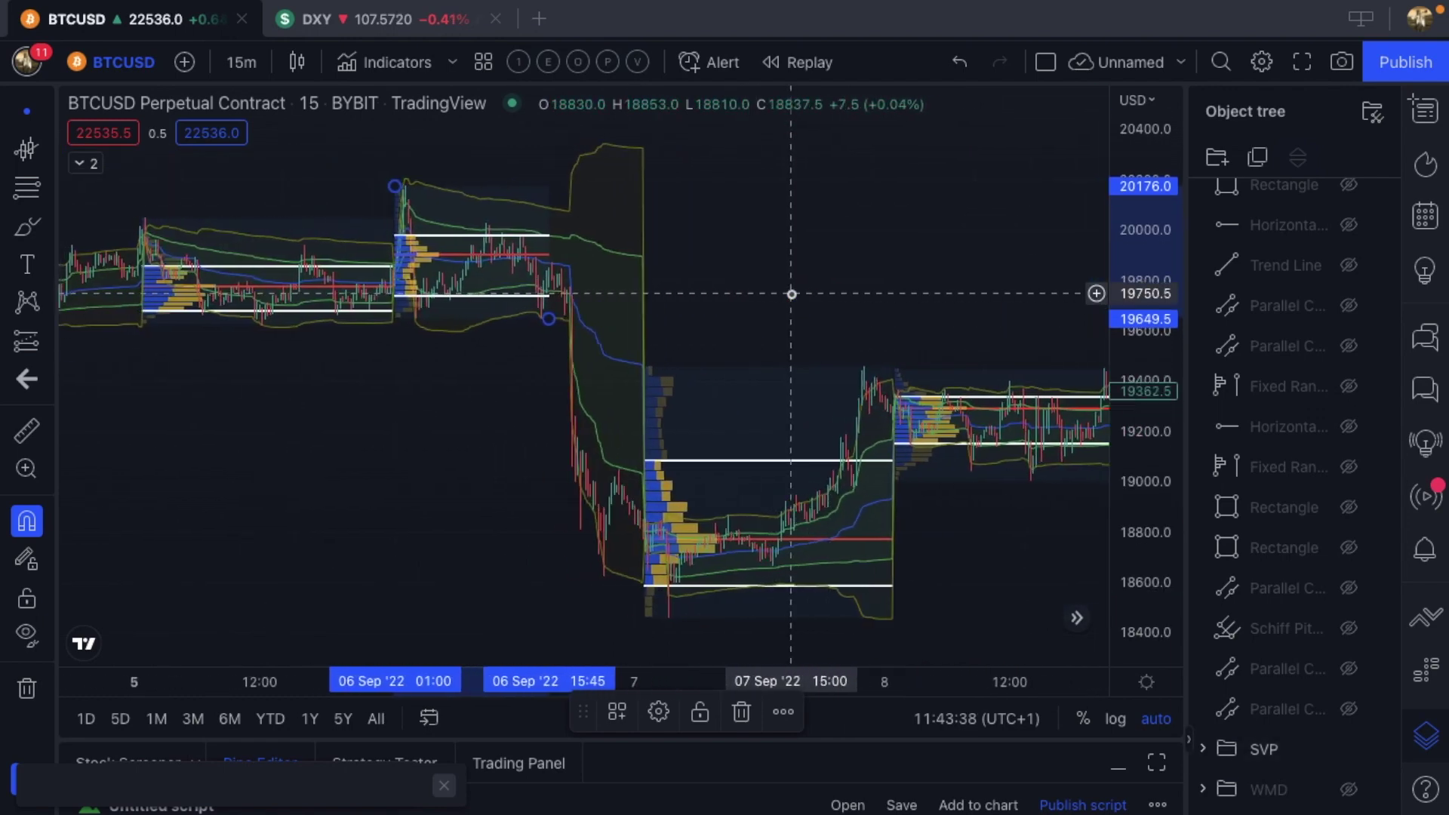
pyautogui.scroll(1, 791, 293)
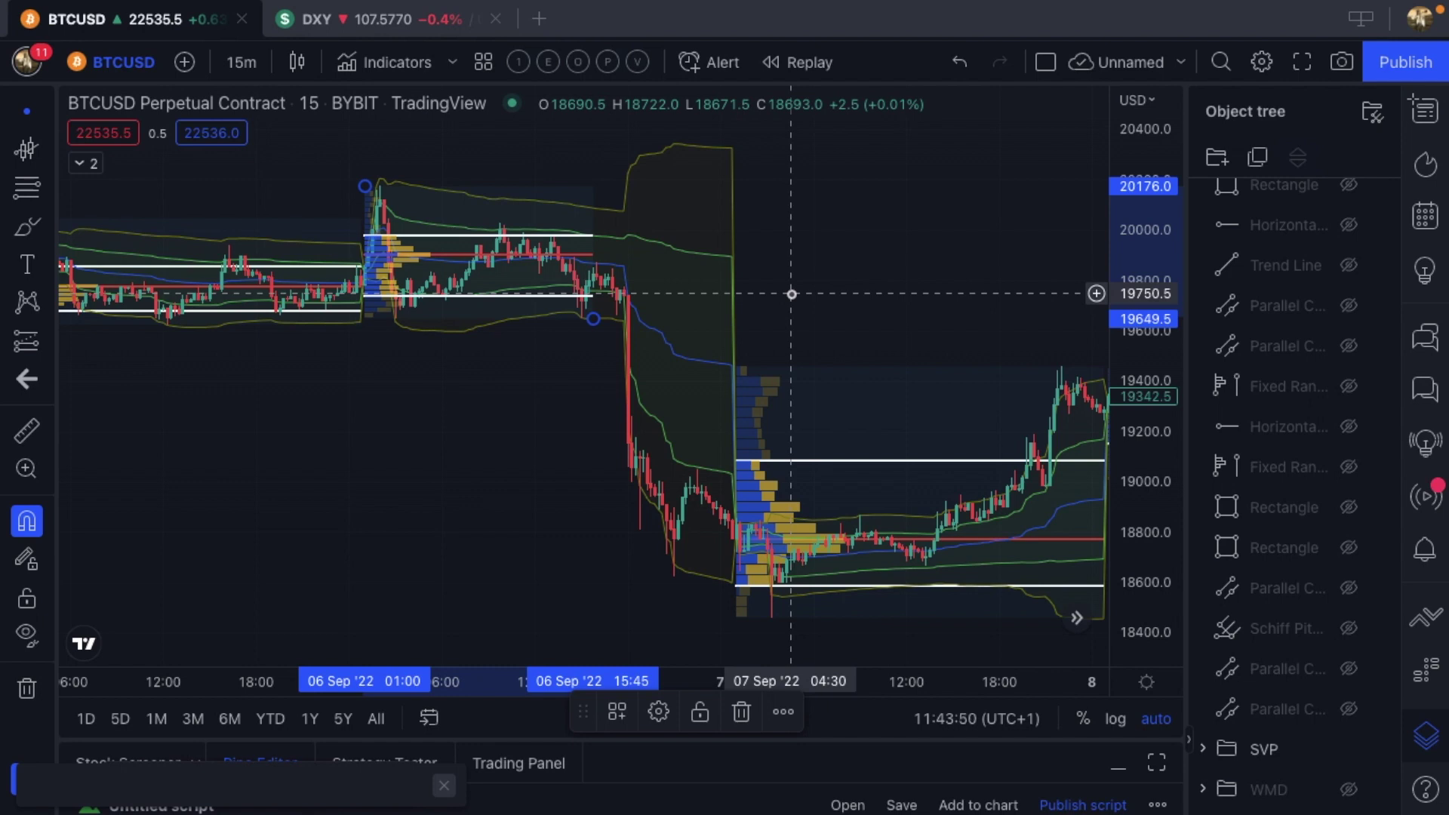
# - Draw a Fib Retracement on 6 September from the 13:00 high at 19984.5 to the 15:00 low at 19650.5
pyautogui.scroll(5, 792, 294)
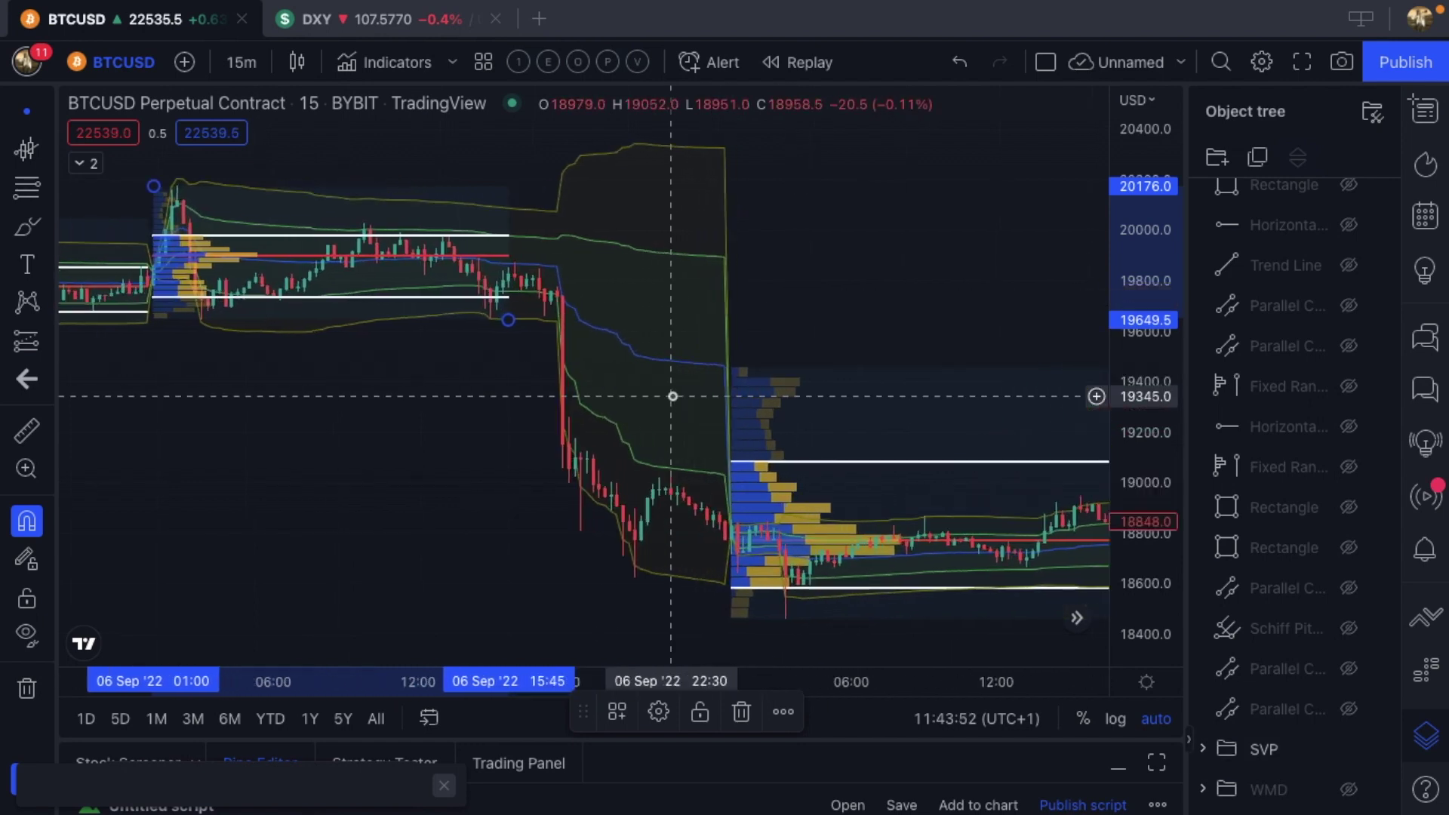
pyautogui.scroll(5, 673, 396)
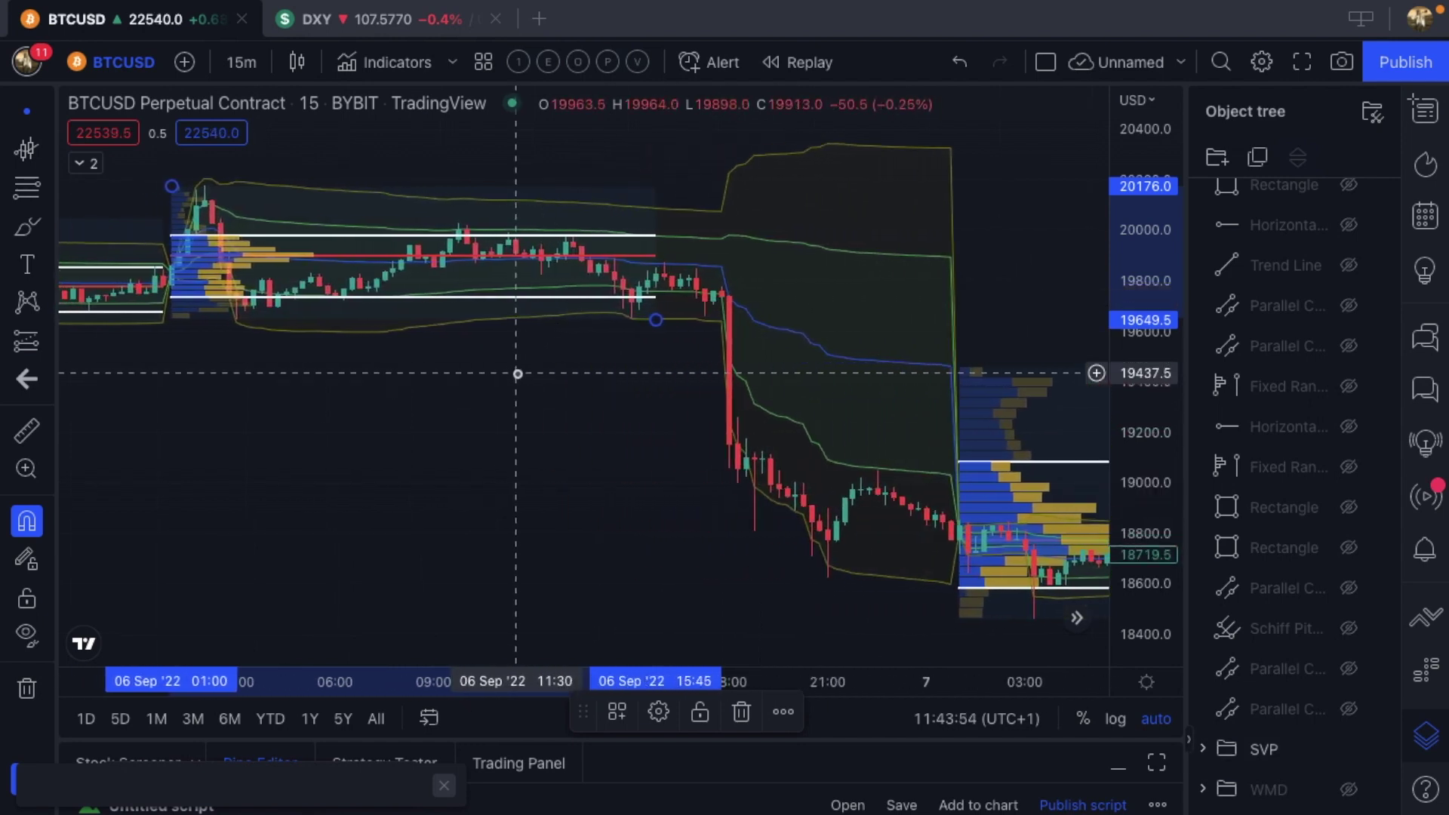
pyautogui.hscroll(2, 518, 373)
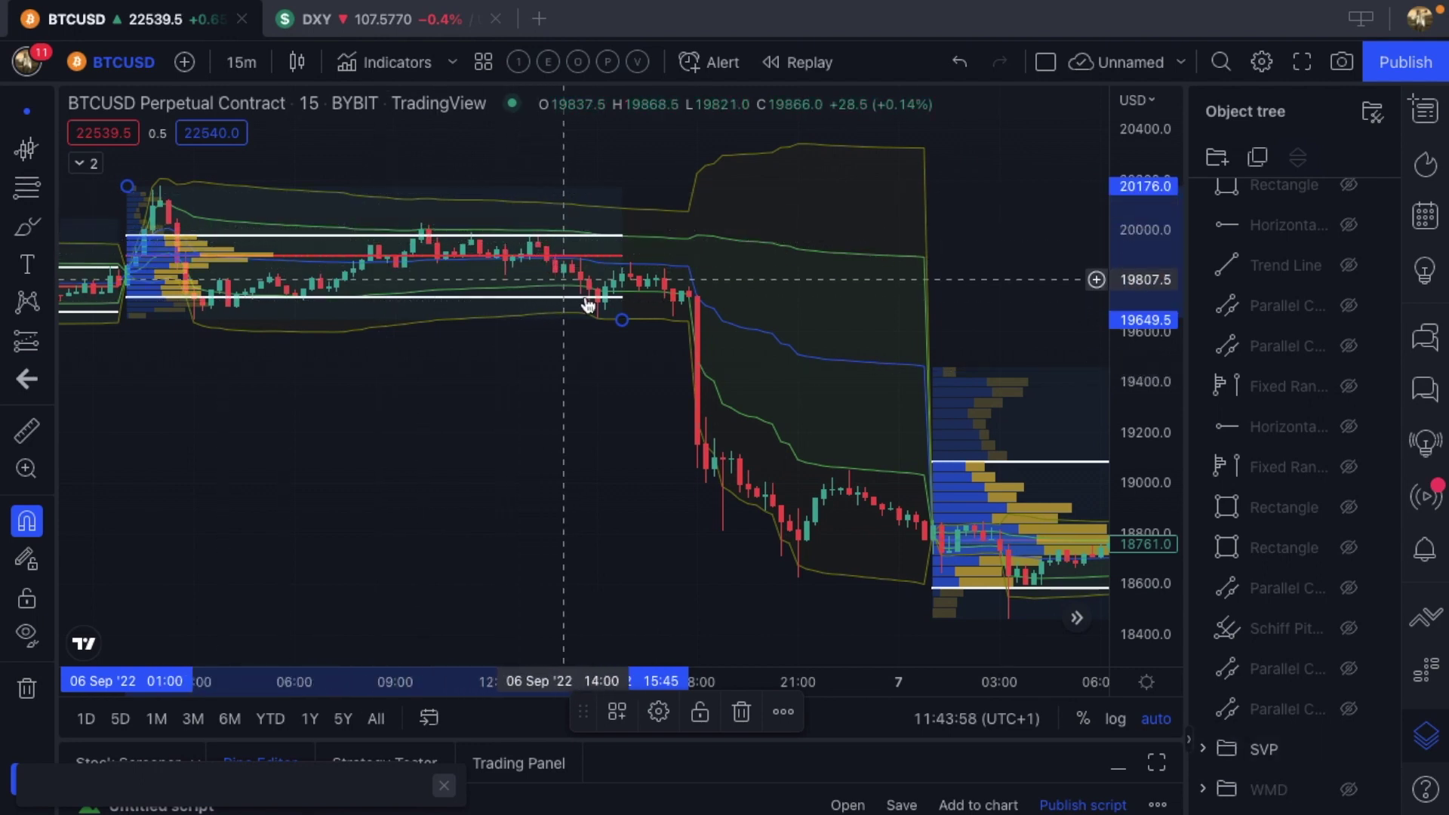
pyautogui.scroll(2, 602, 311)
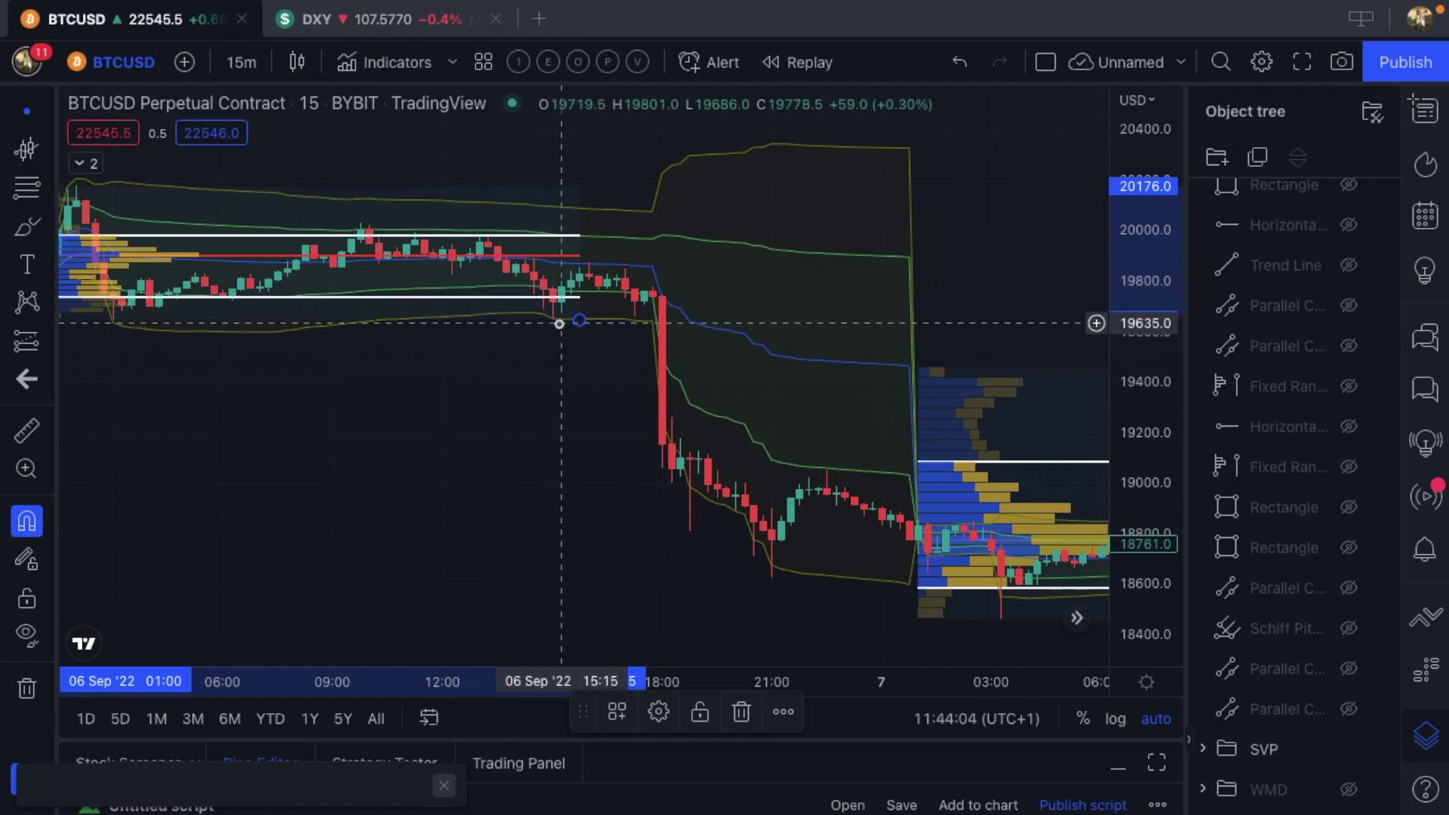
pyautogui.scroll(1, 562, 329)
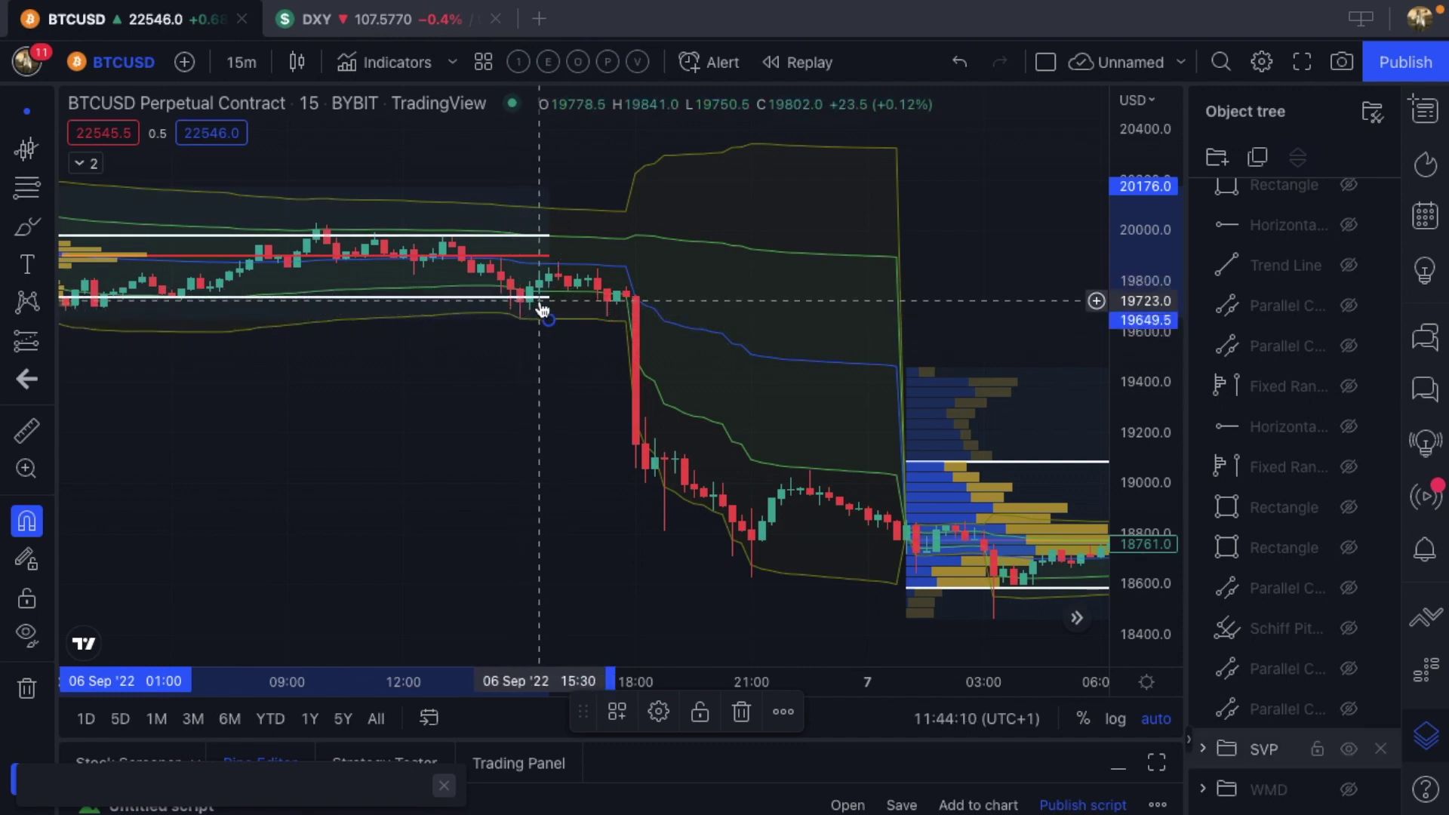
pyautogui.click(26, 190)
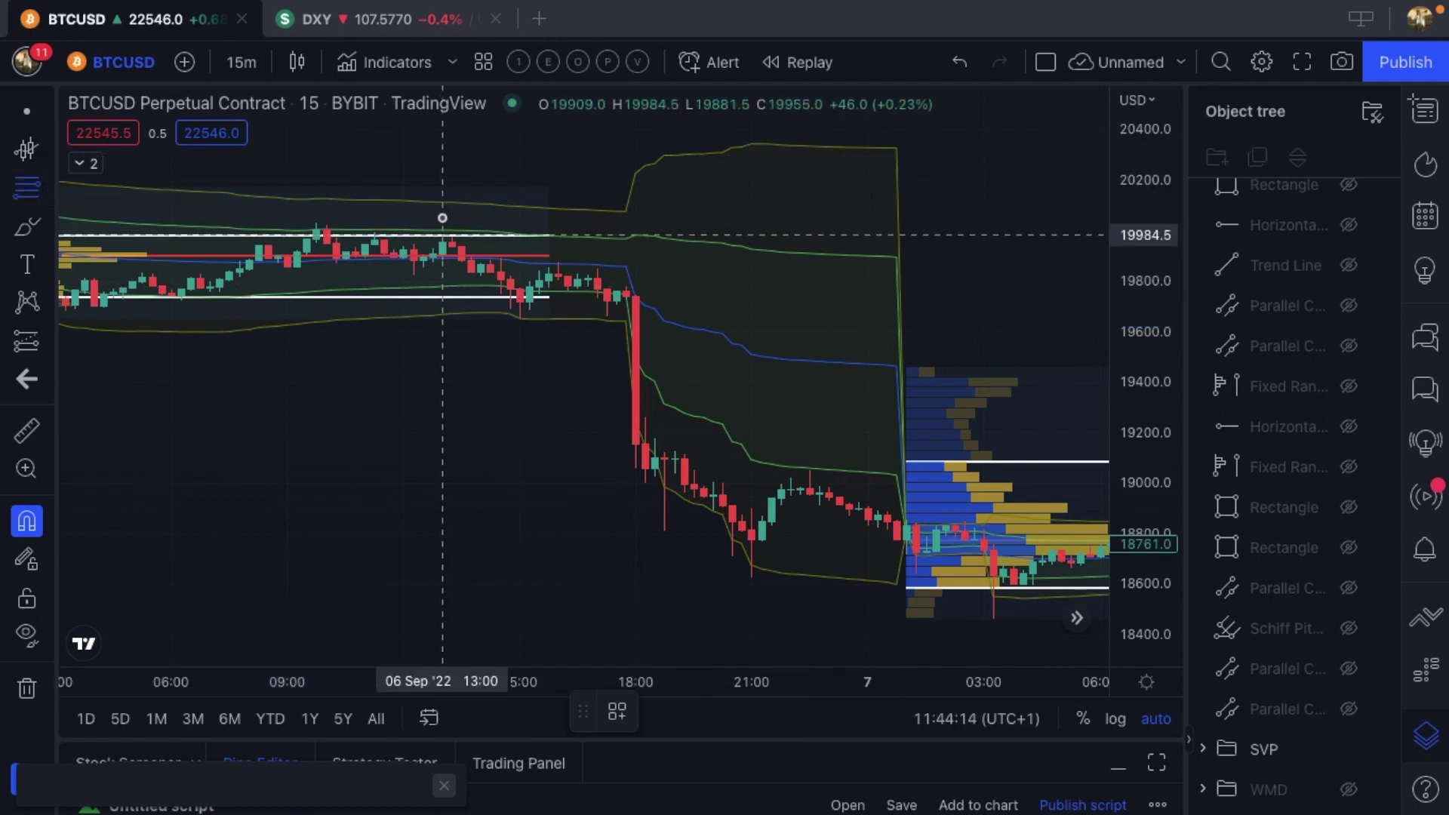
pyautogui.click(443, 218)
pyautogui.click(518, 333)
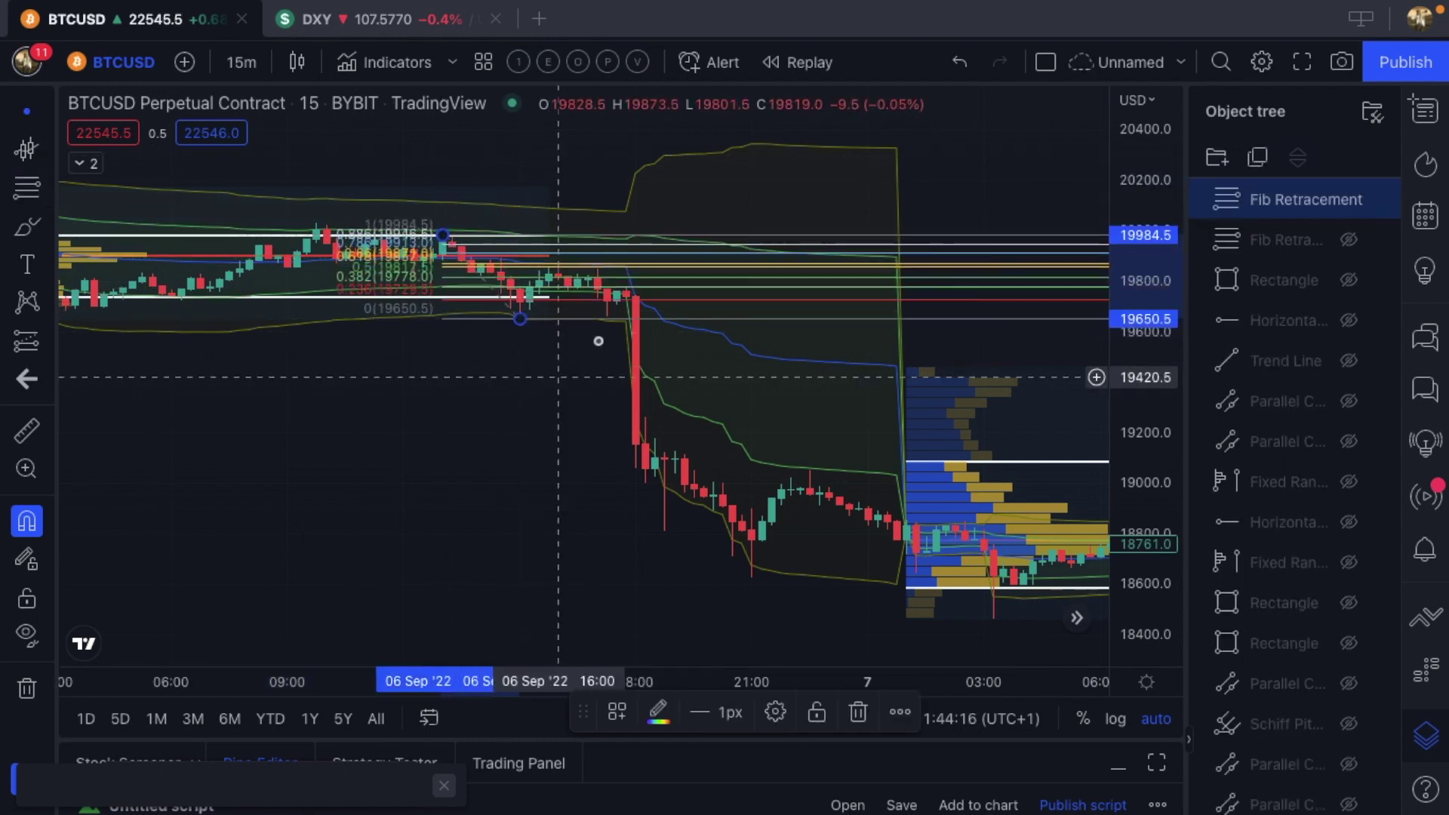
# - Examine the pullback after the 15:00 low on 6 September against the levels of the new Fib Retracement
pyautogui.scroll(3, 599, 336)
pyautogui.hscroll(-5, 834, 249)
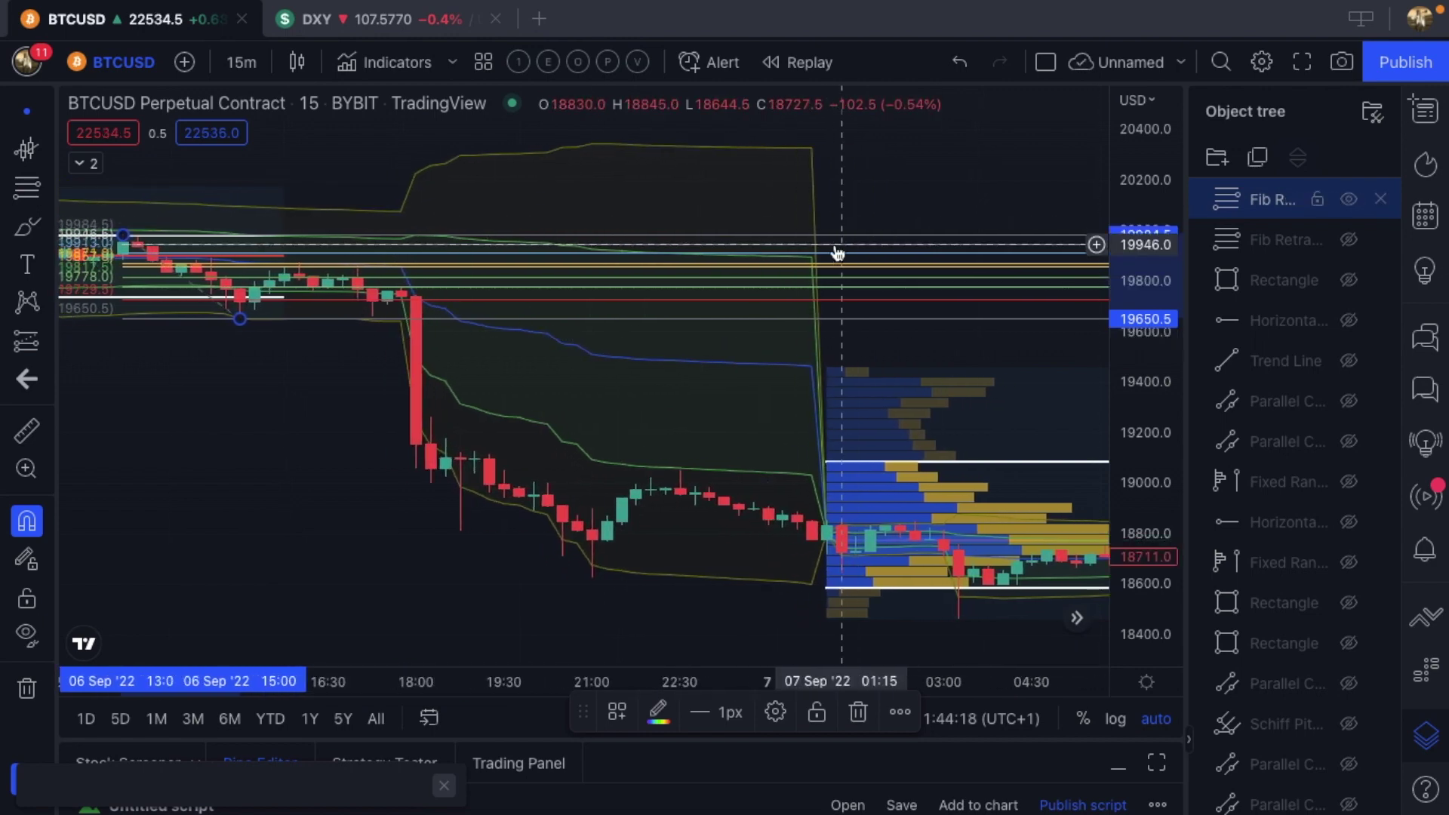
pyautogui.moveTo(1157, 334); pyautogui.dragTo(534, 521)
pyautogui.moveTo(538, 402); pyautogui.dragTo(609, 501)
pyautogui.moveTo(1151, 325); pyautogui.dragTo(1155, 226)
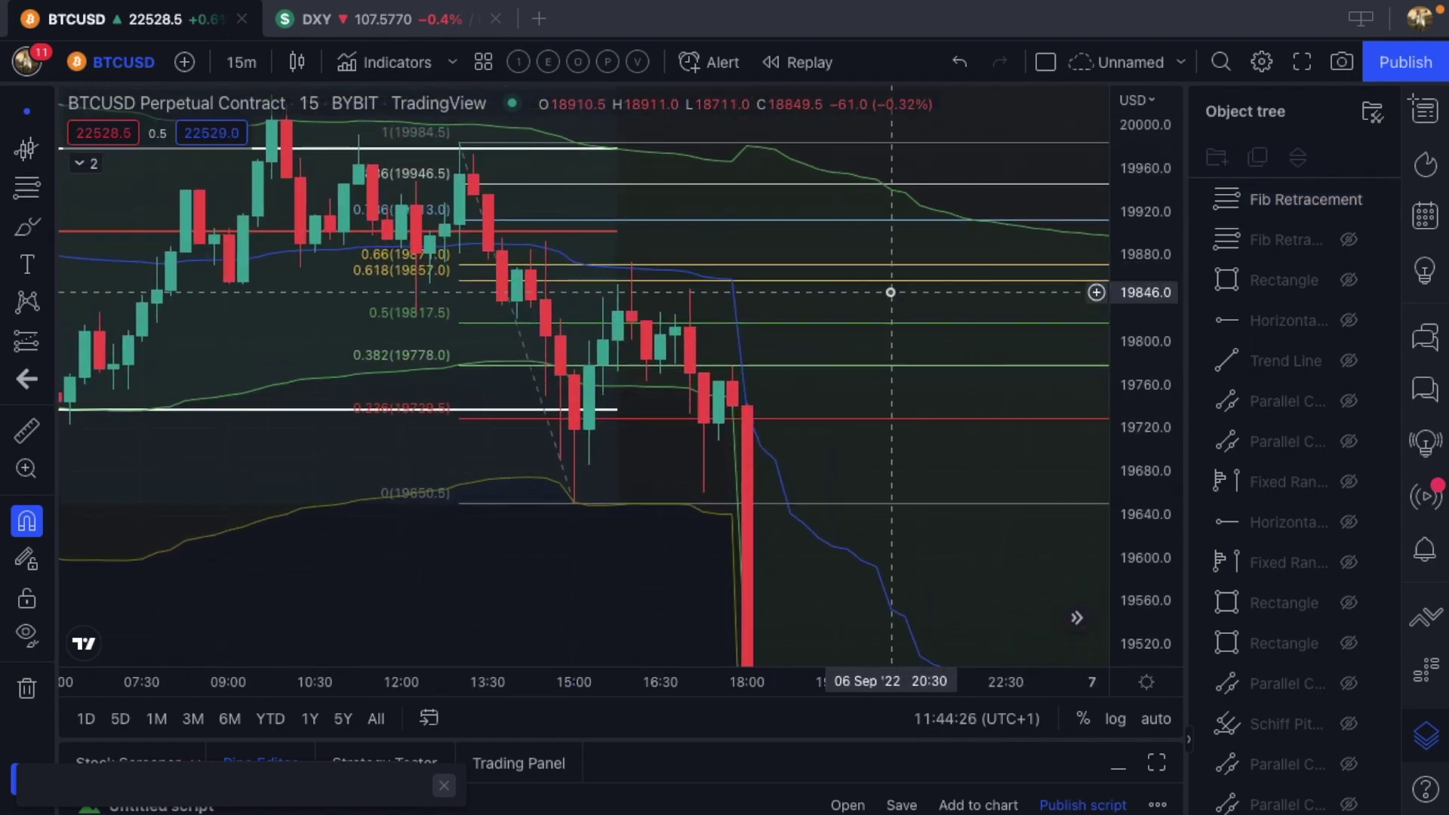
pyautogui.scroll(5, 891, 292)
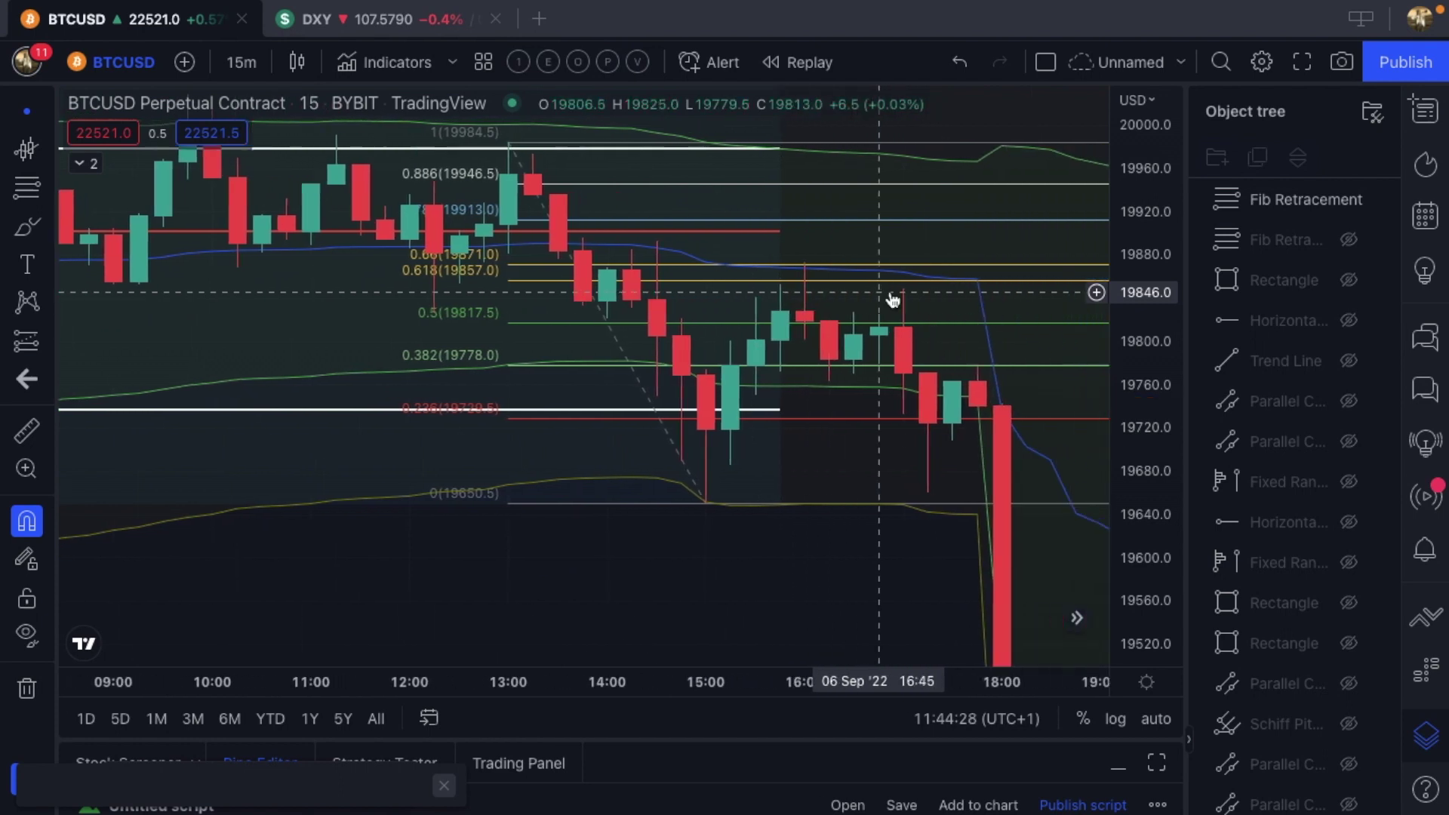
pyautogui.click(508, 160)
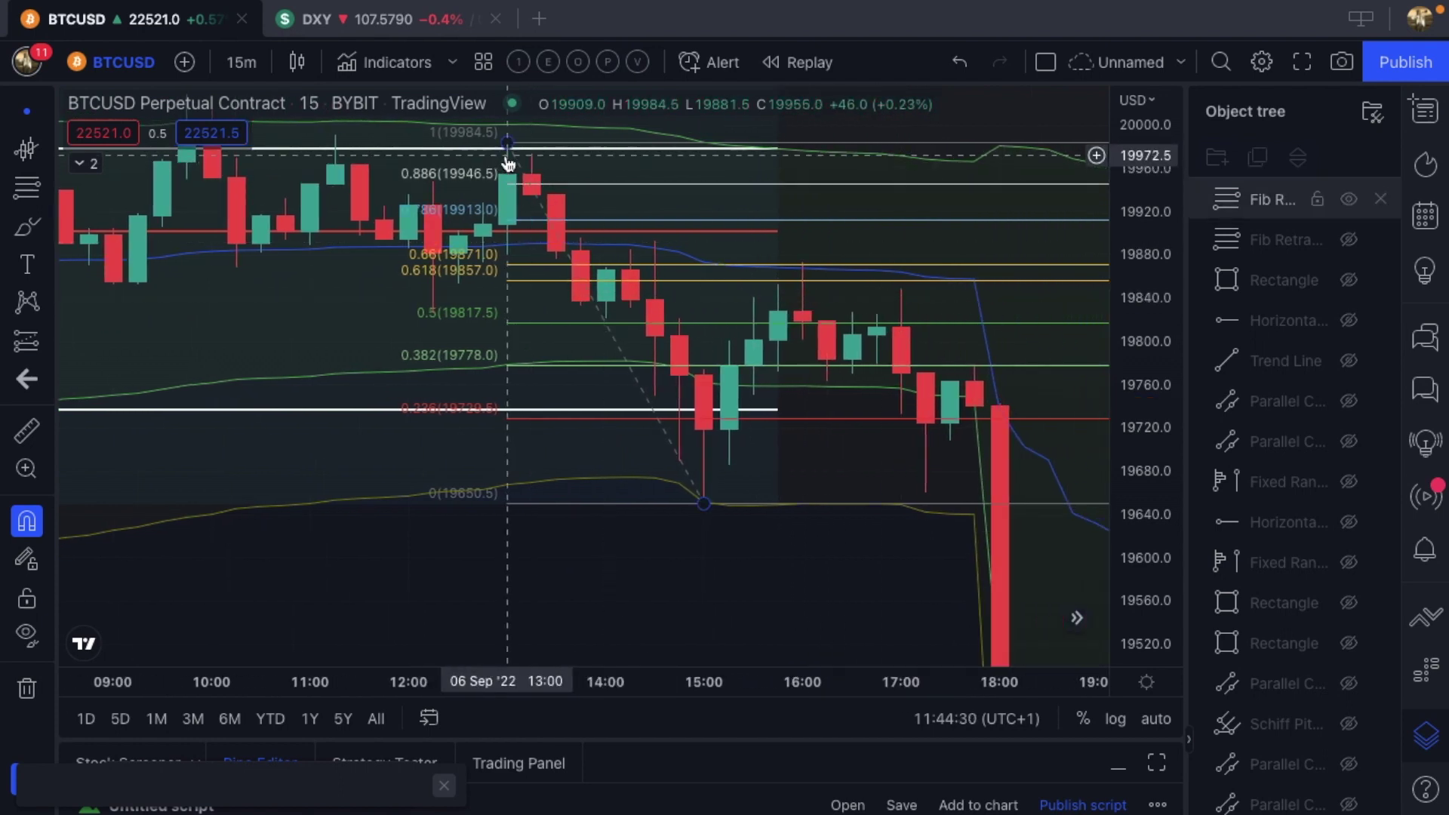
pyautogui.click(771, 434)
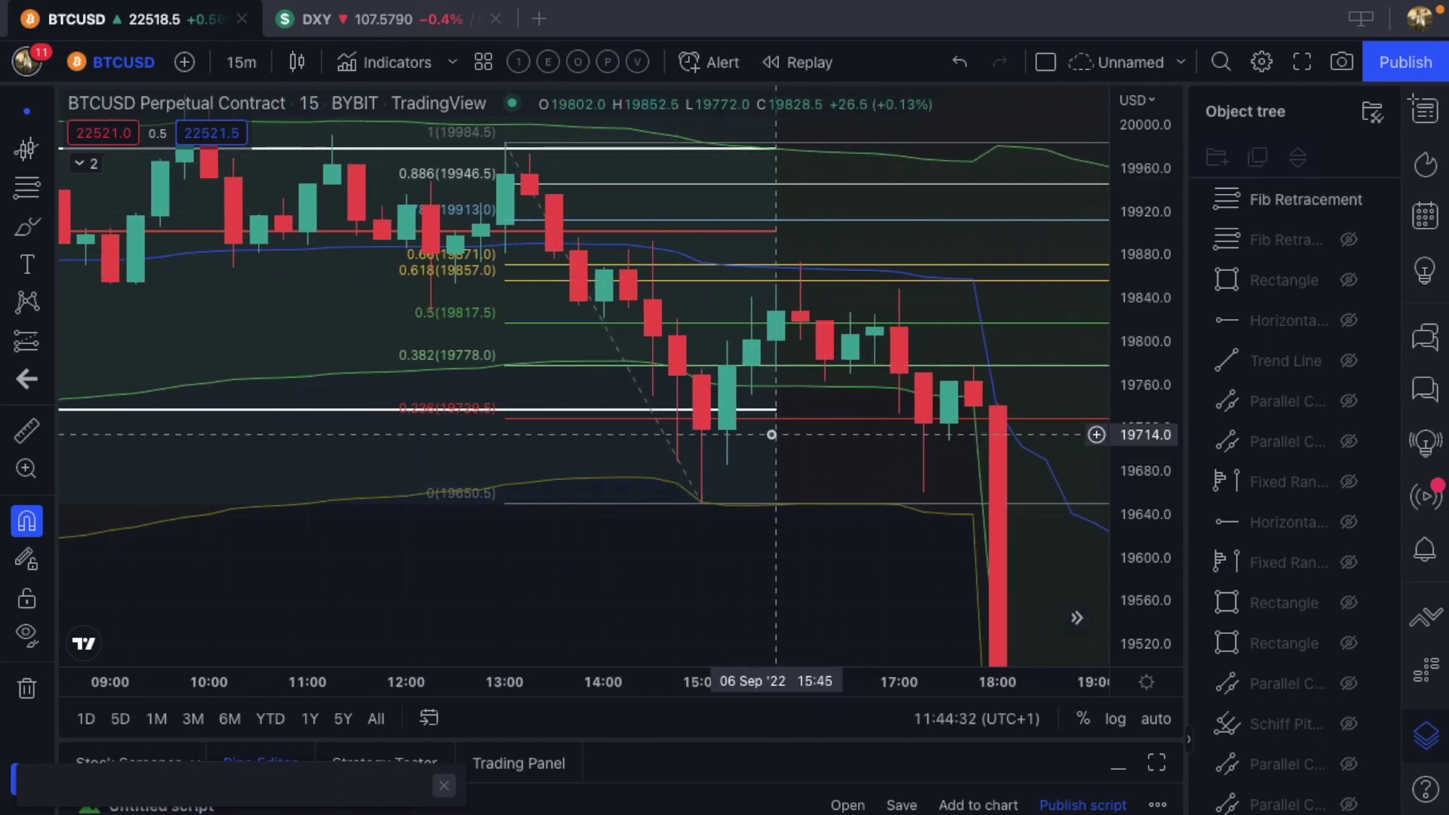
pyautogui.moveTo(771, 434); pyautogui.dragTo(728, 450)
pyautogui.click(758, 276)
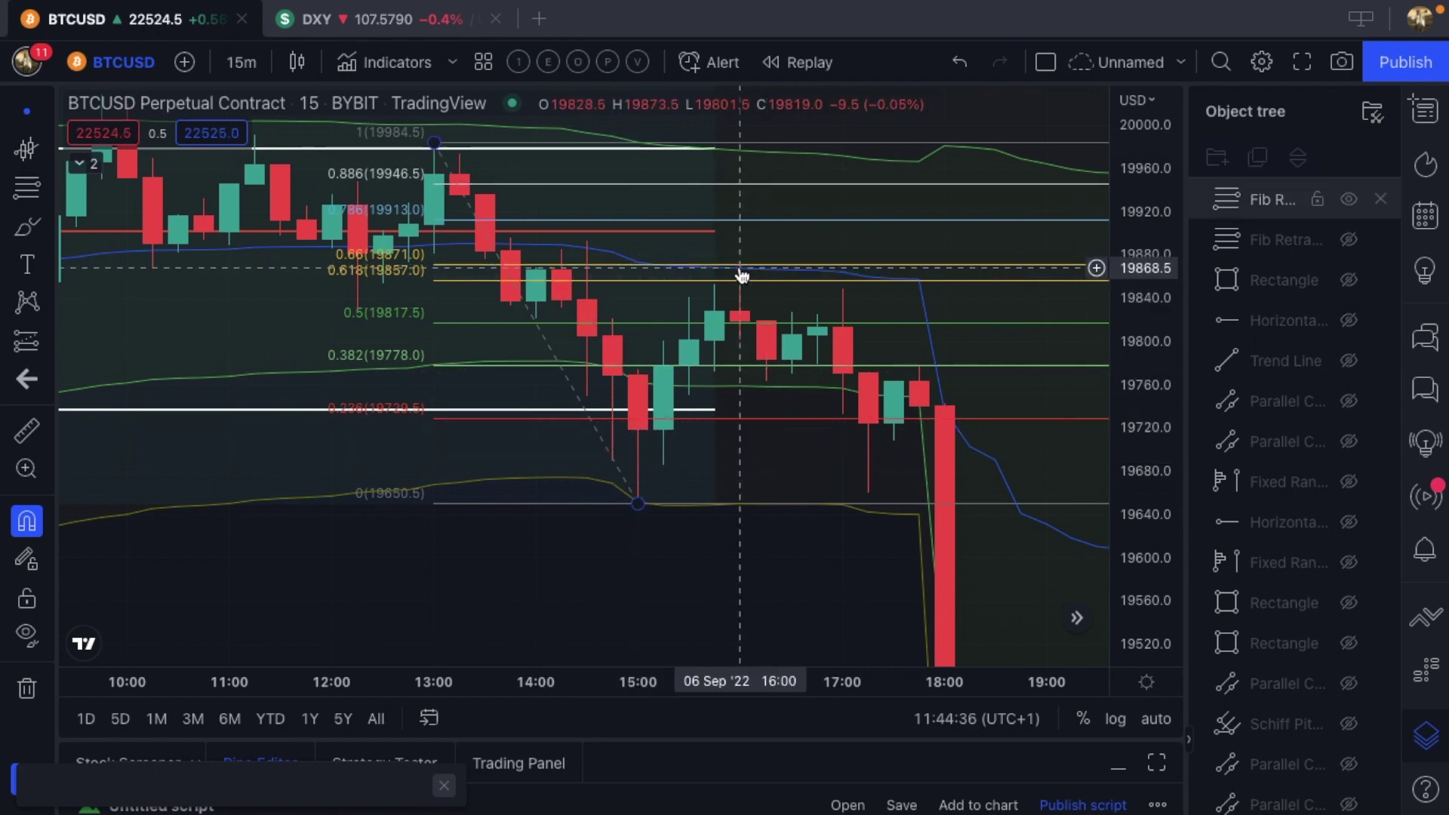
pyautogui.scroll(2, 729, 275)
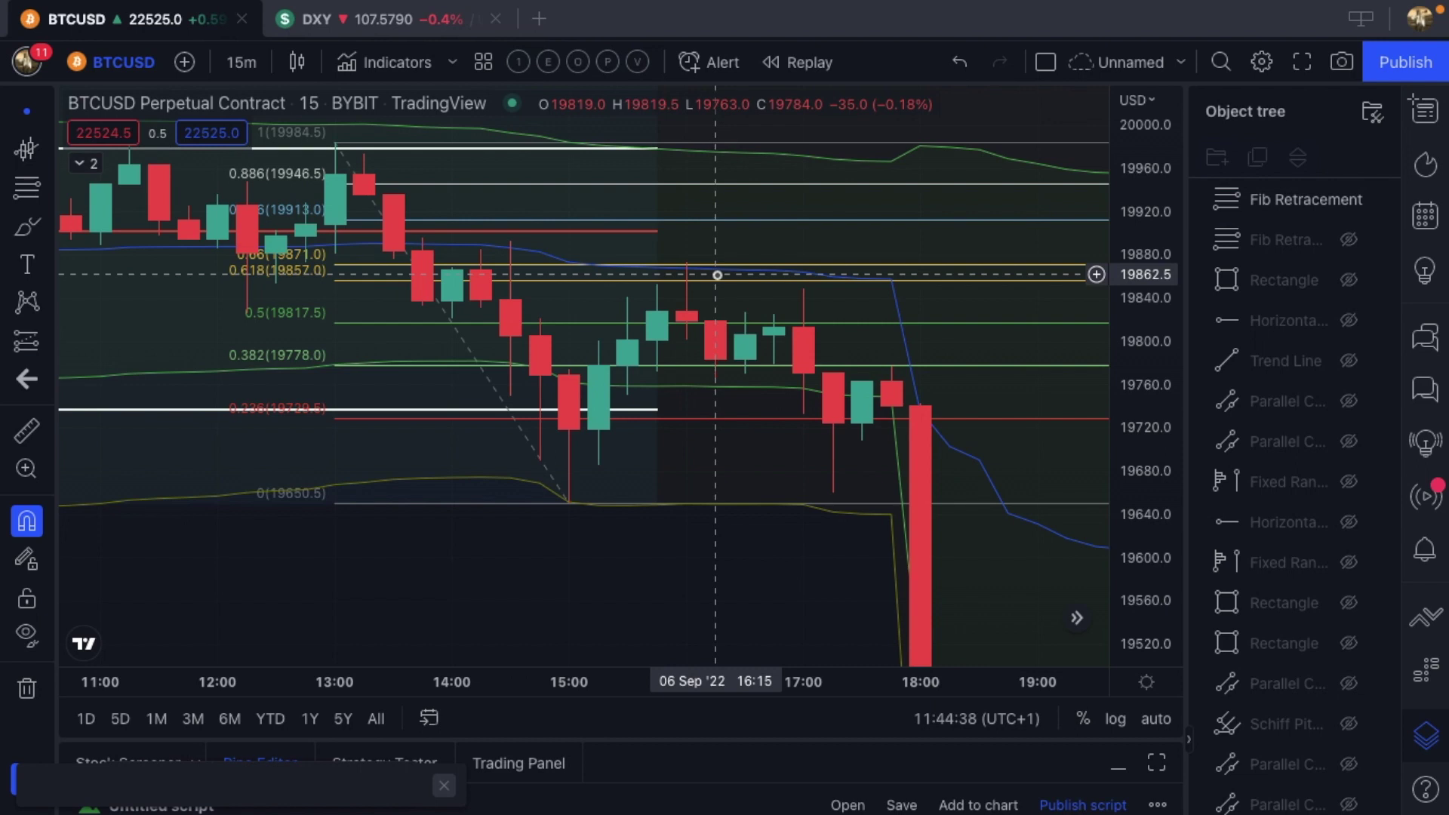
# - Compare the session VWAP line with the 0.618 and 0.66 retracement levels at the wick of the 16:00 candle
pyautogui.click(696, 225)
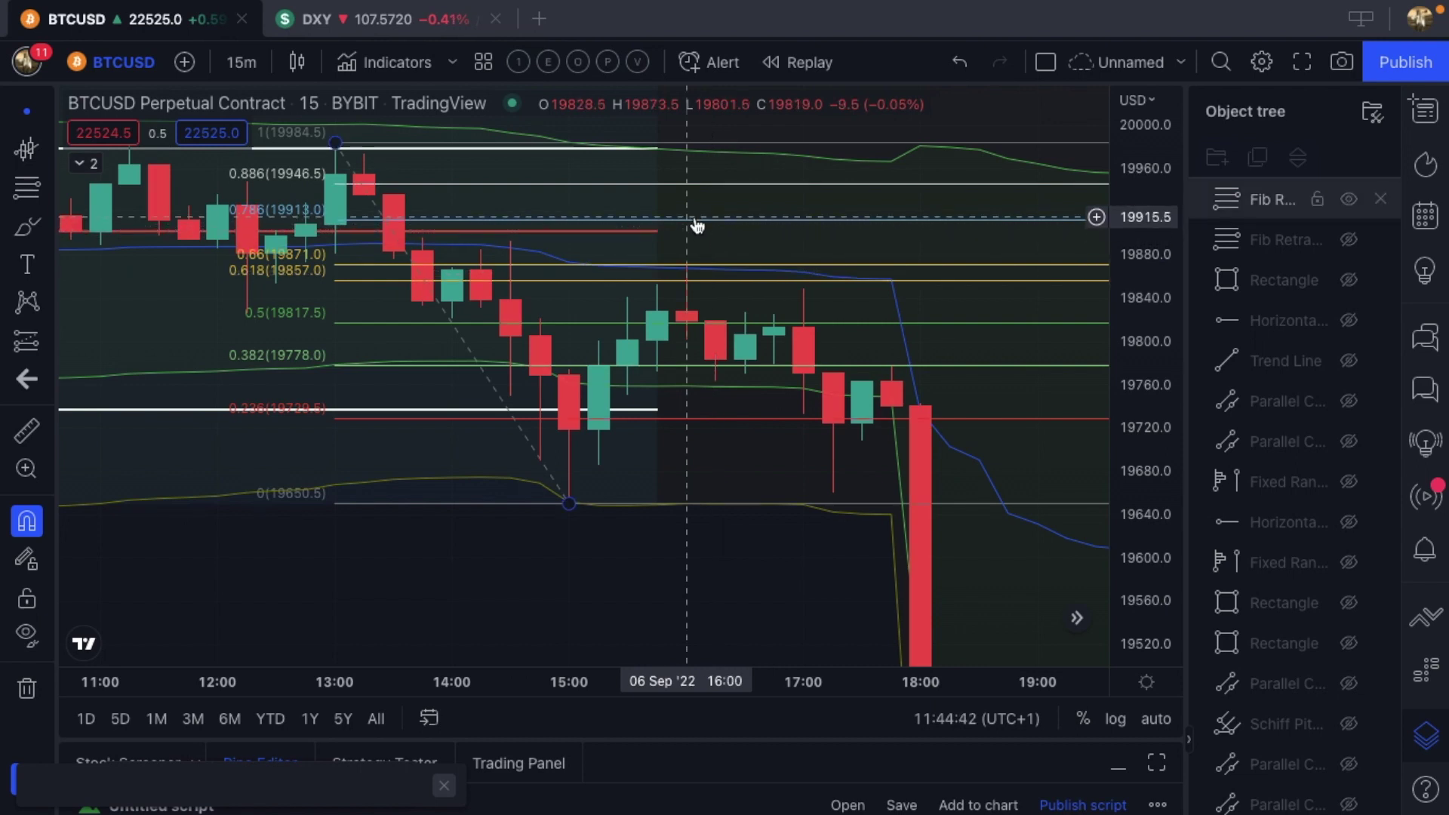
pyautogui.click(692, 250)
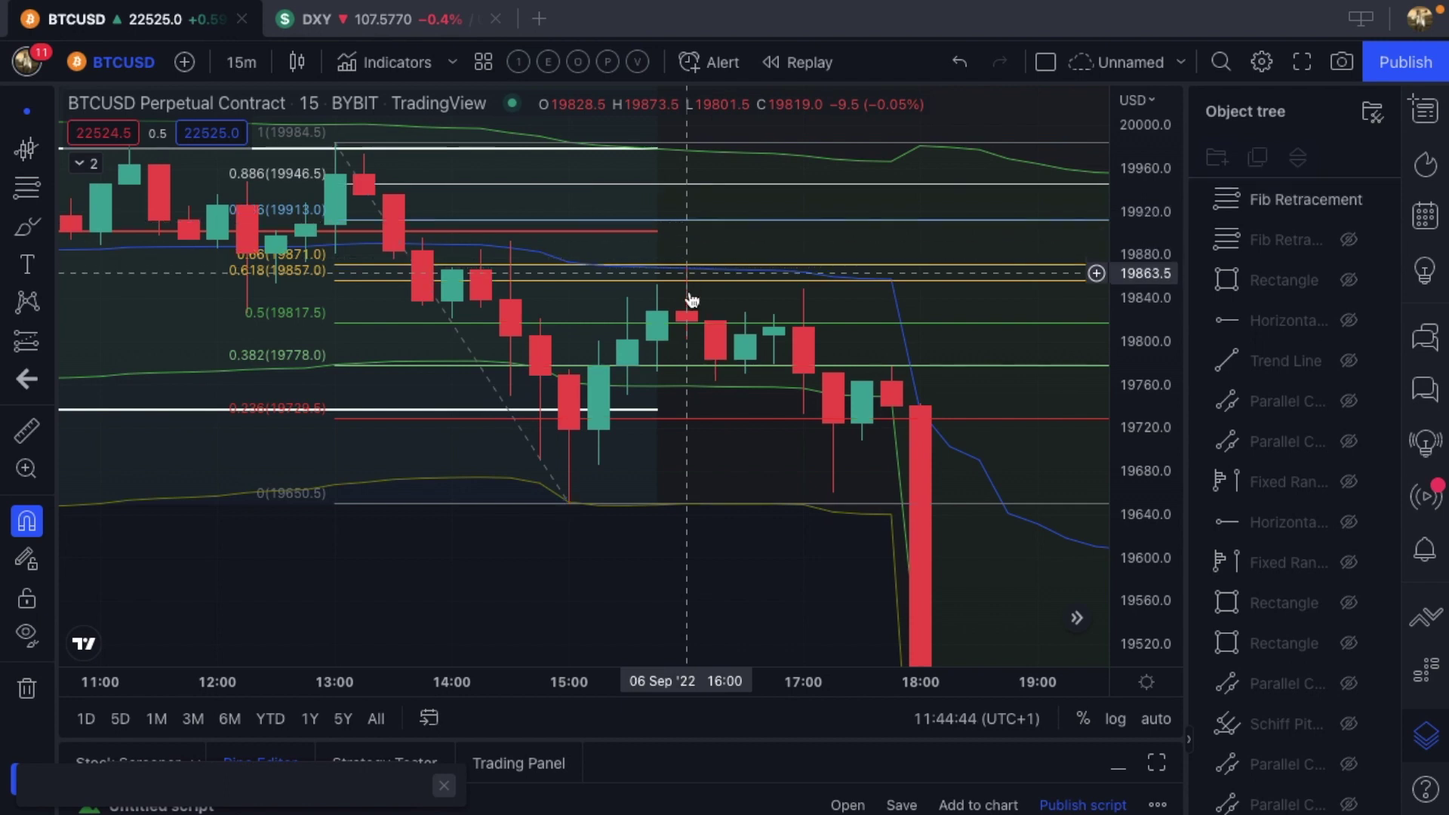
pyautogui.click(699, 273)
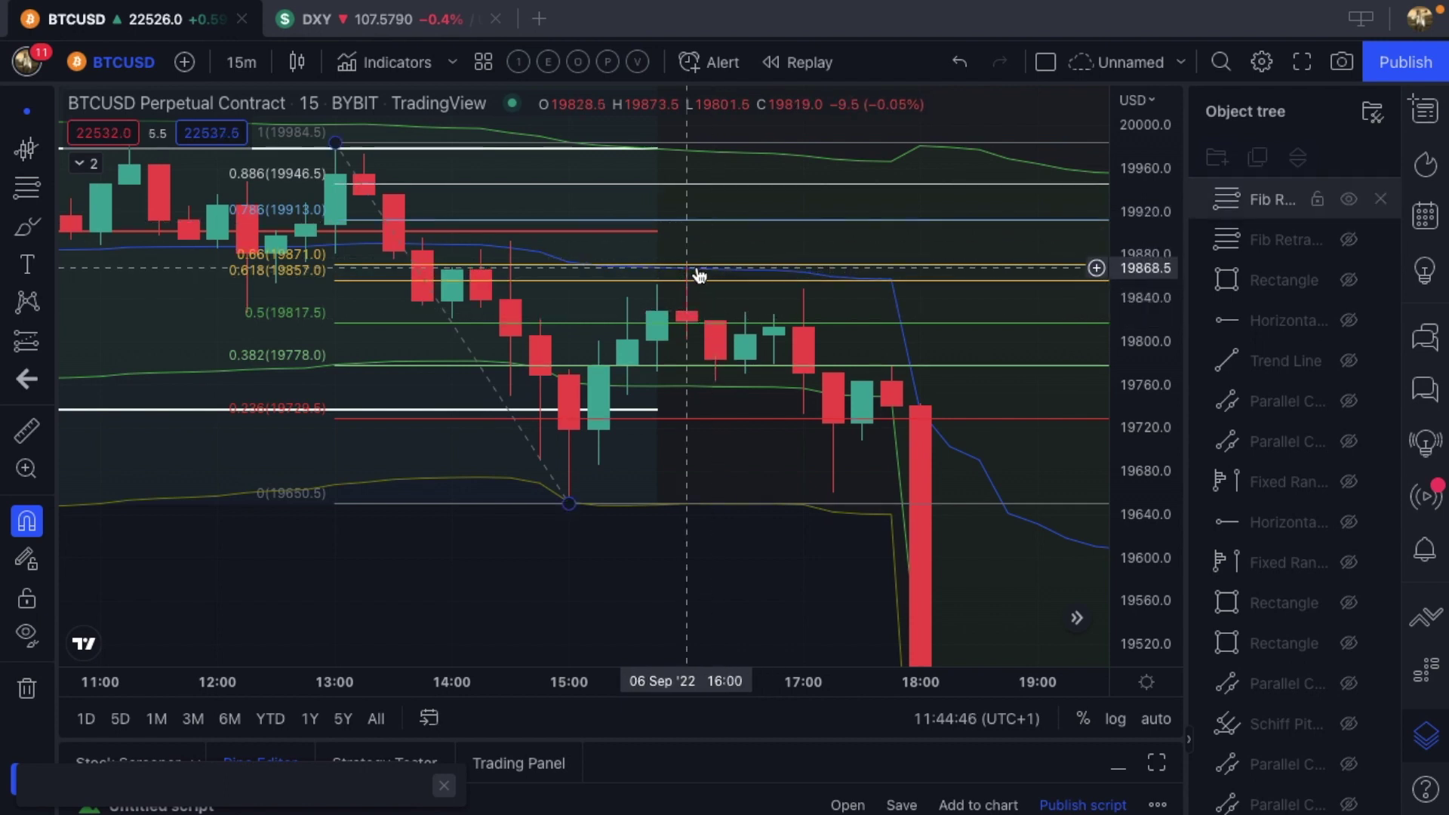
pyautogui.click(692, 313)
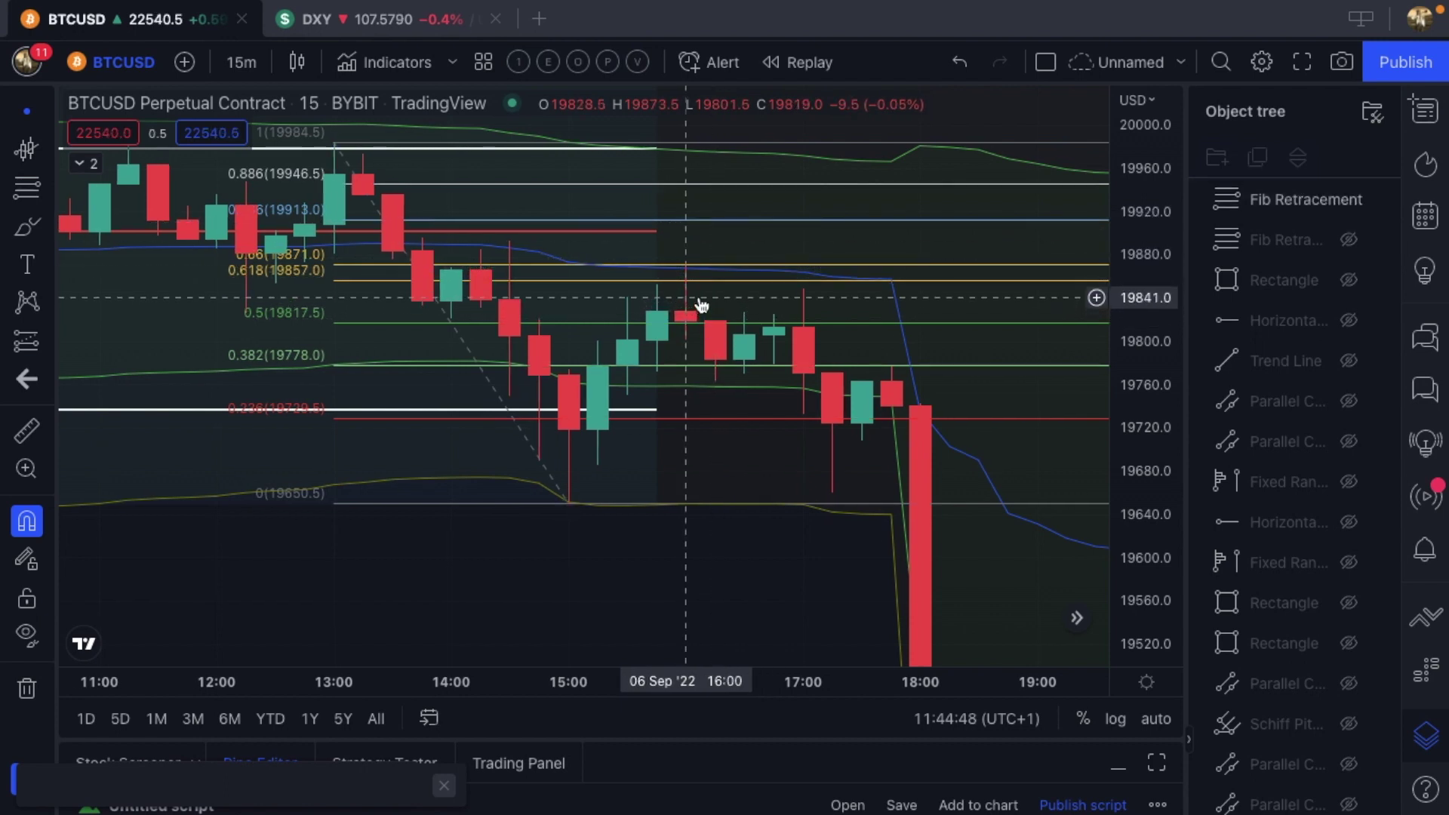
pyautogui.scroll(4, 696, 299)
pyautogui.click(690, 257)
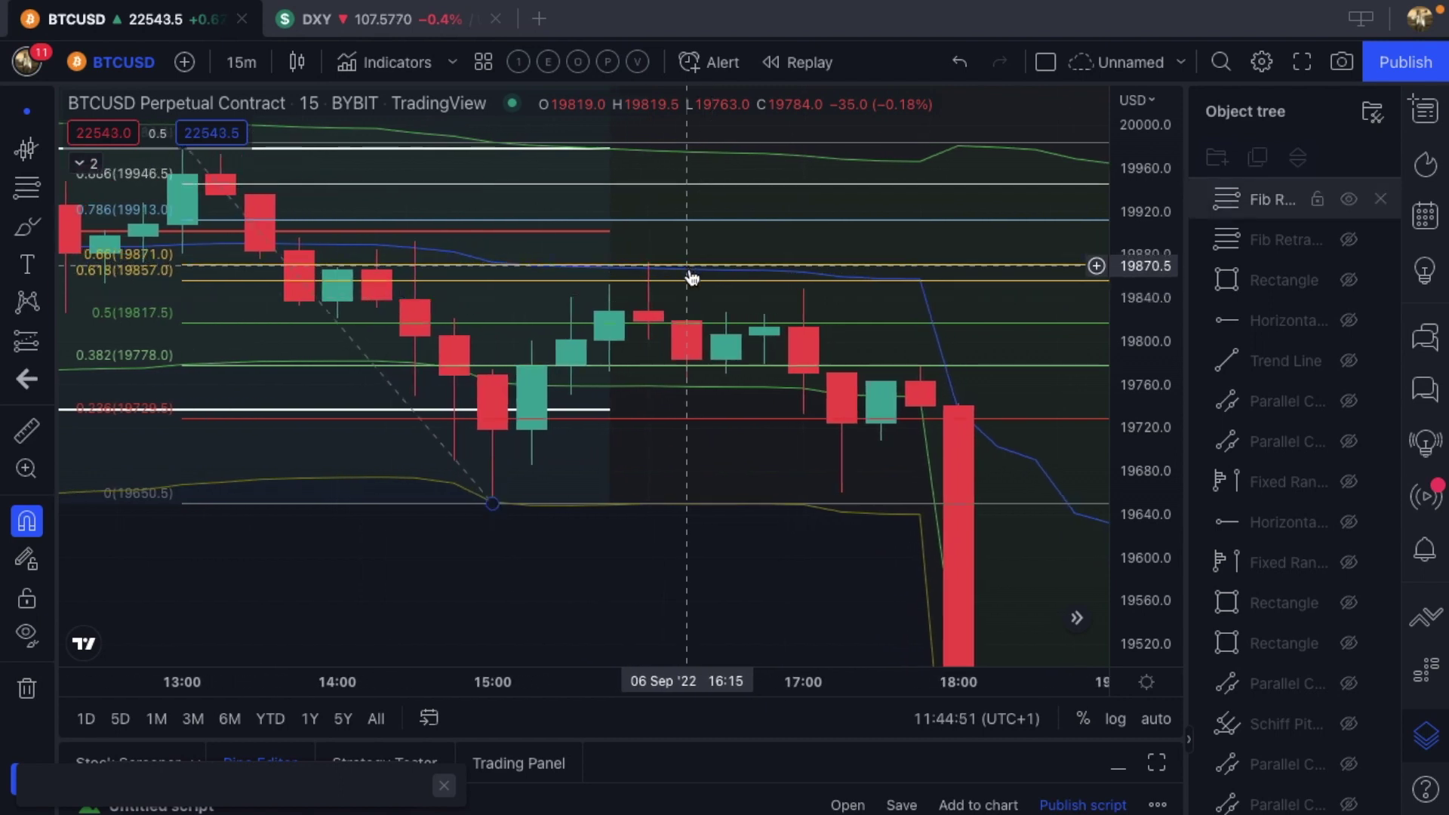
pyautogui.click(692, 279)
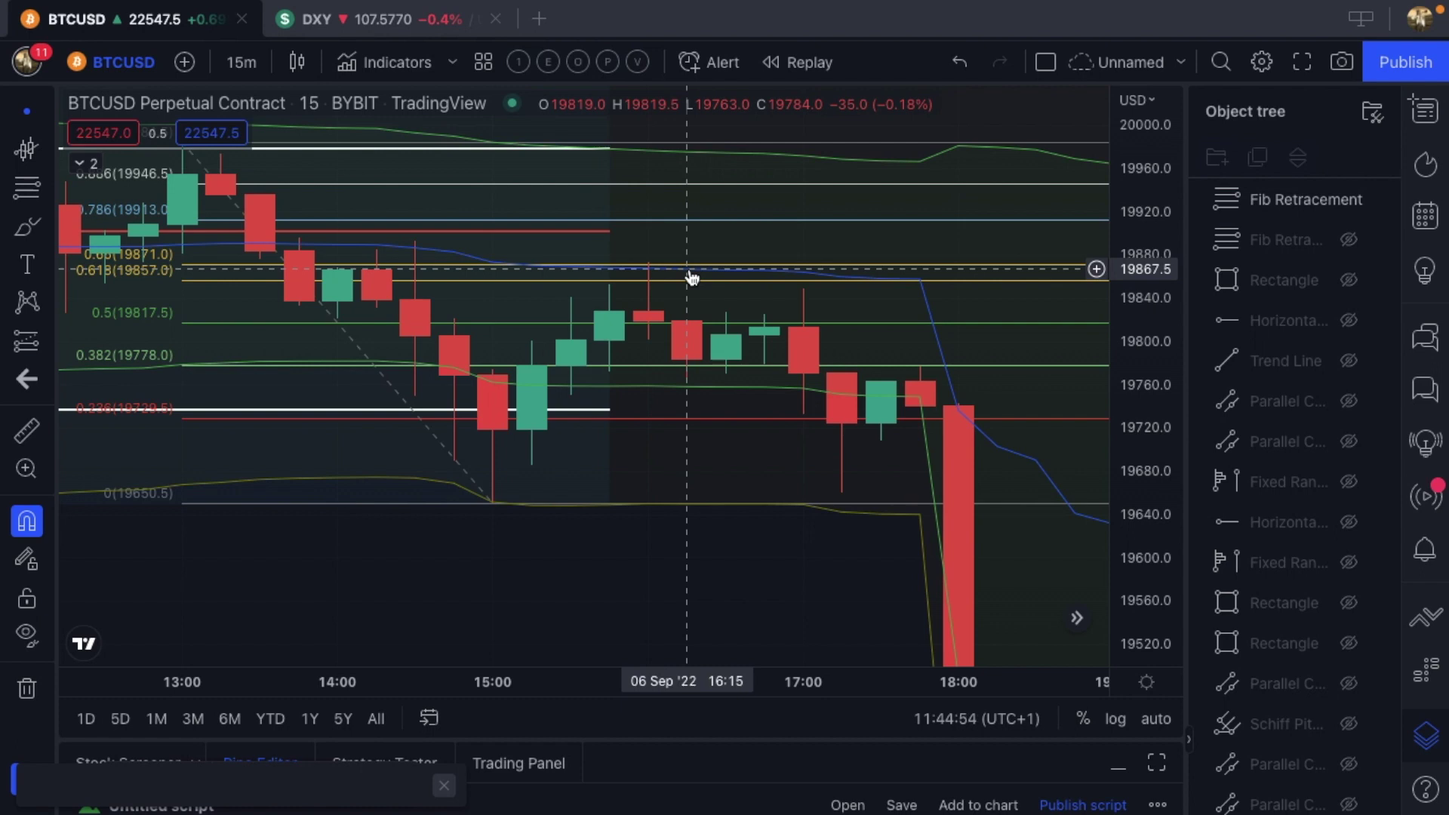
pyautogui.hscroll(2, 692, 278)
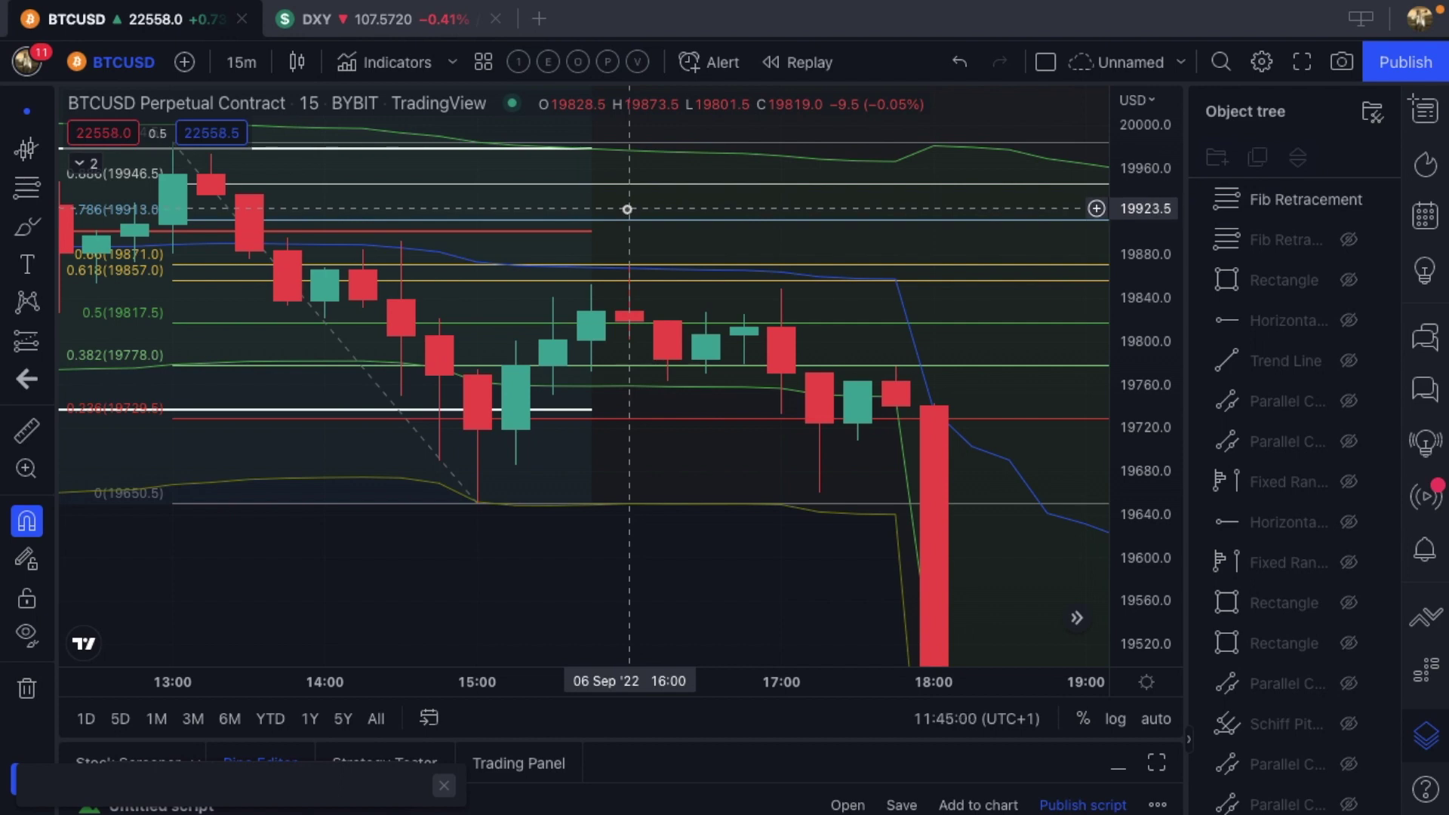
# - Compare the 6 September volume profile's point of control and value area low with the neighbouring retracement levels
pyautogui.click(591, 228)
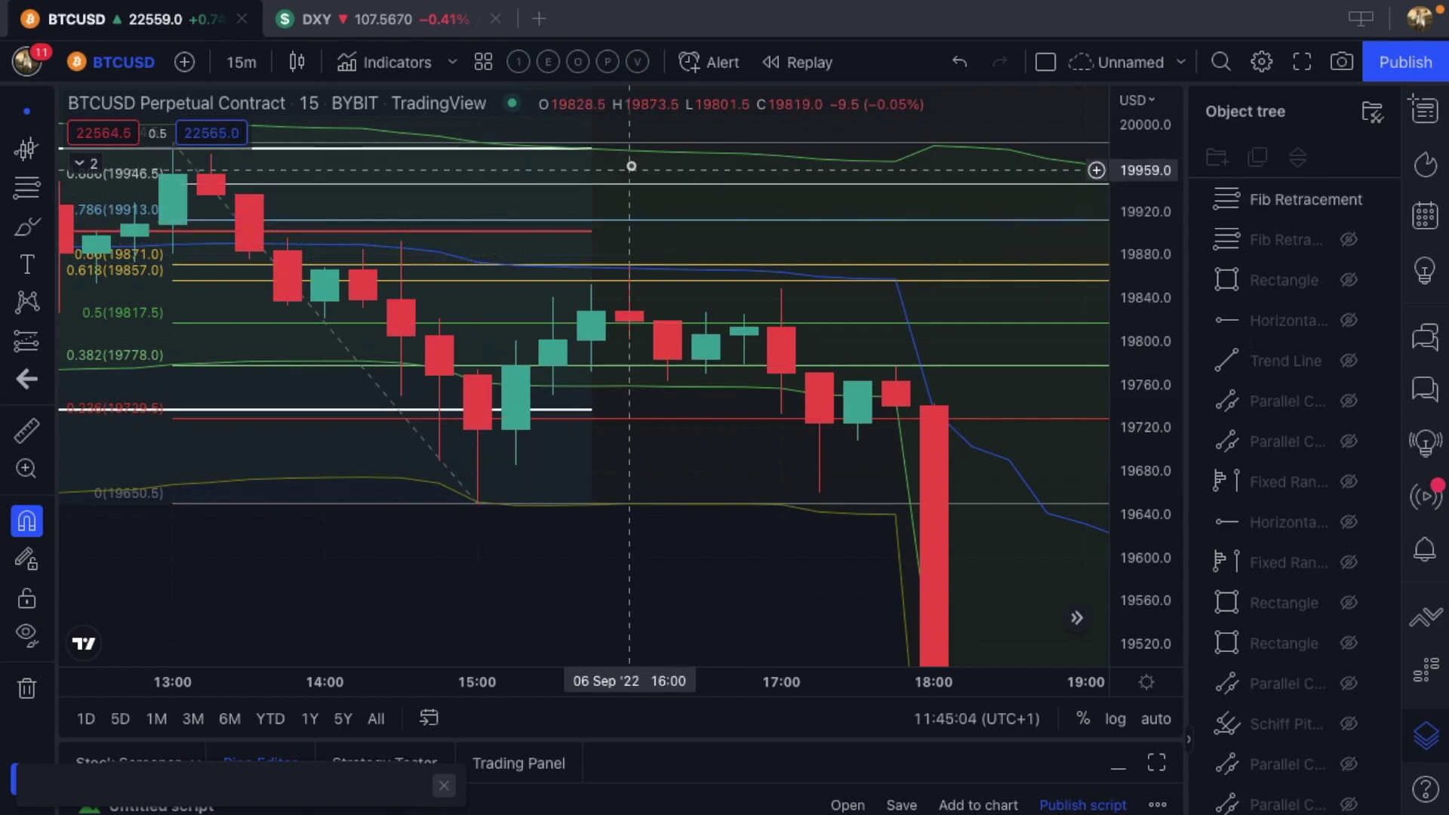
pyautogui.click(722, 169)
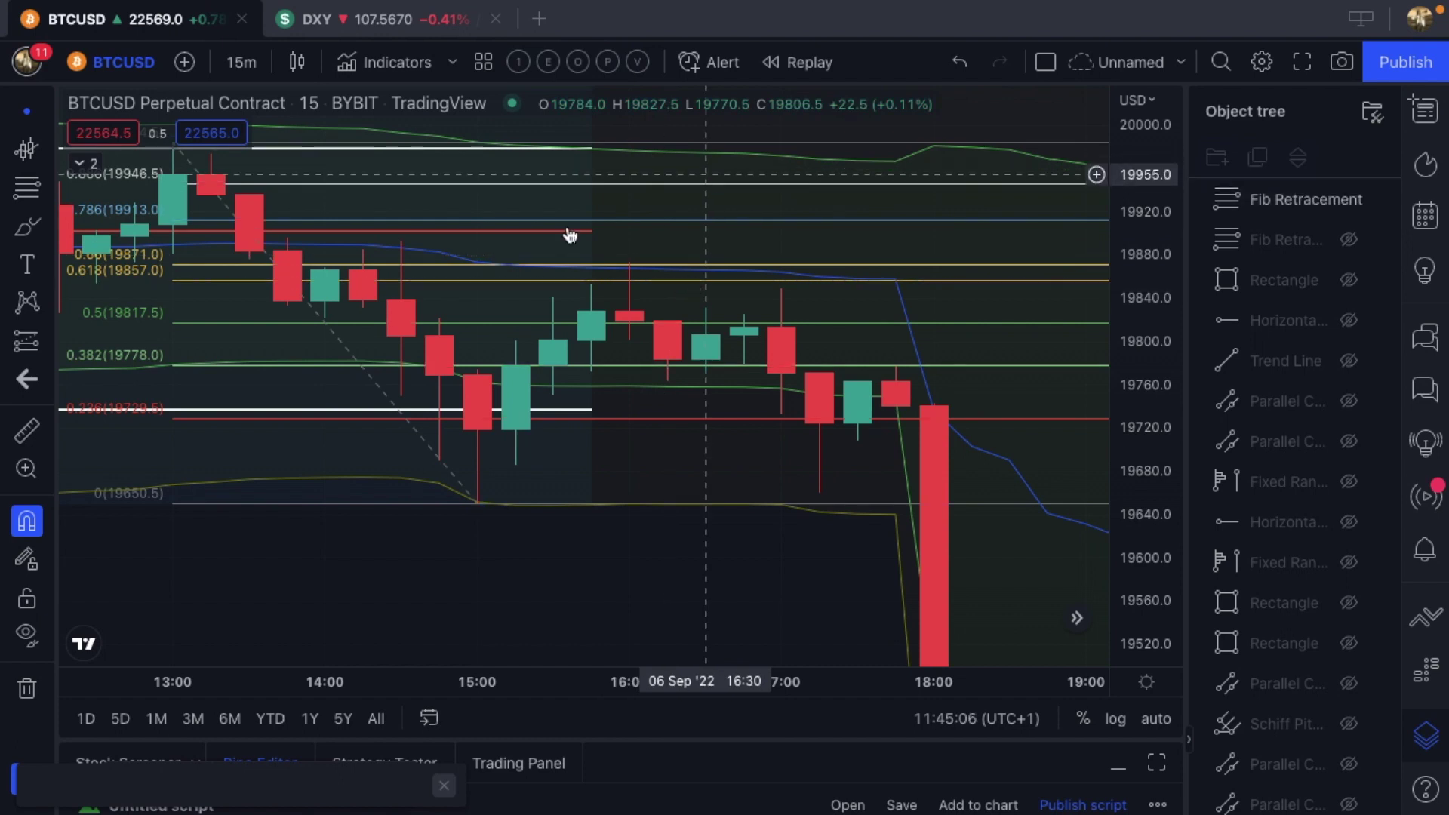
pyautogui.click(727, 225)
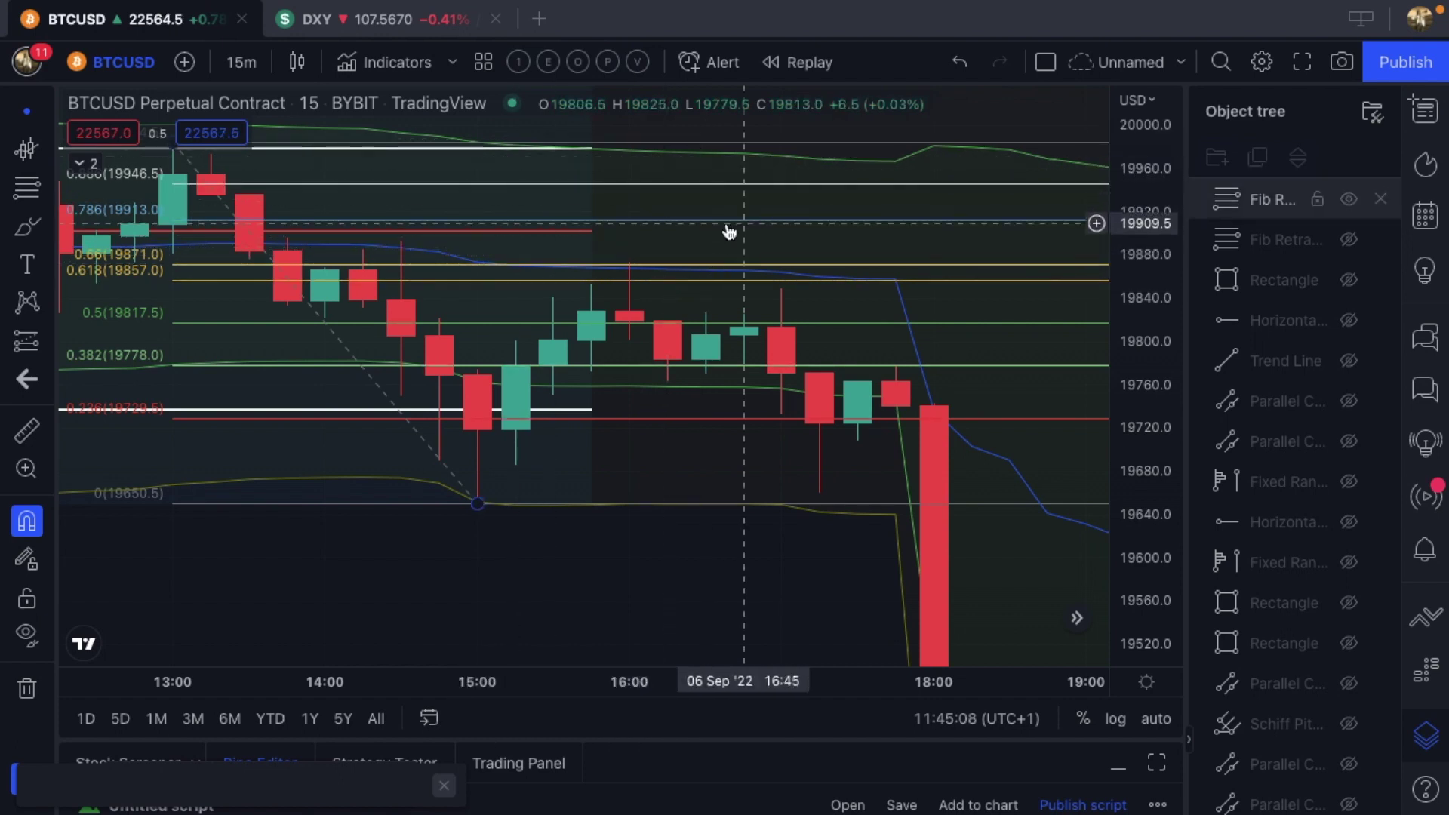
pyautogui.click(657, 415)
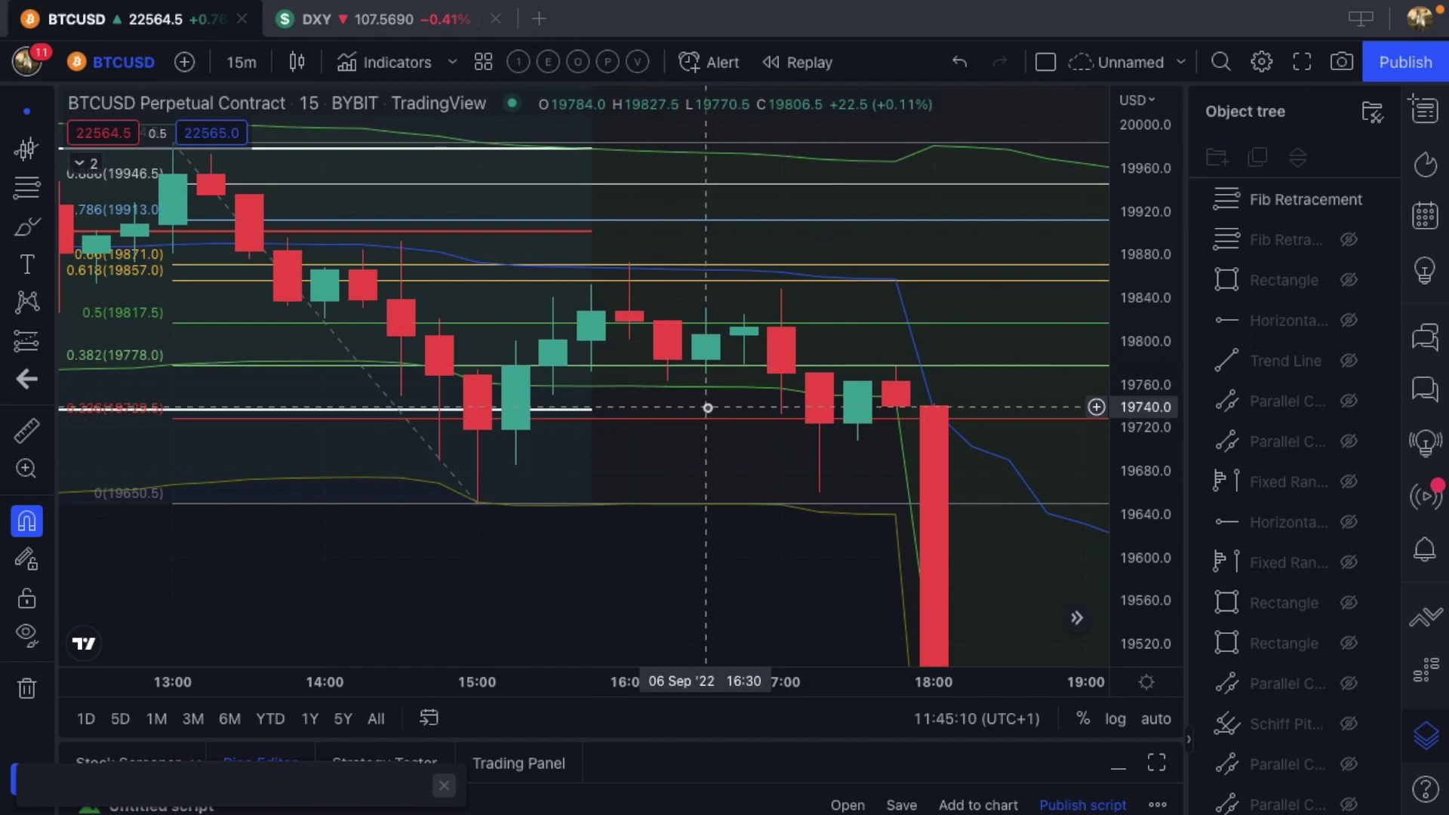
# - Examine the 6 September sell-off from the retracement levels down to the 7 September volume profile
pyautogui.scroll(-3, 705, 410)
pyautogui.scroll(-5, 707, 408)
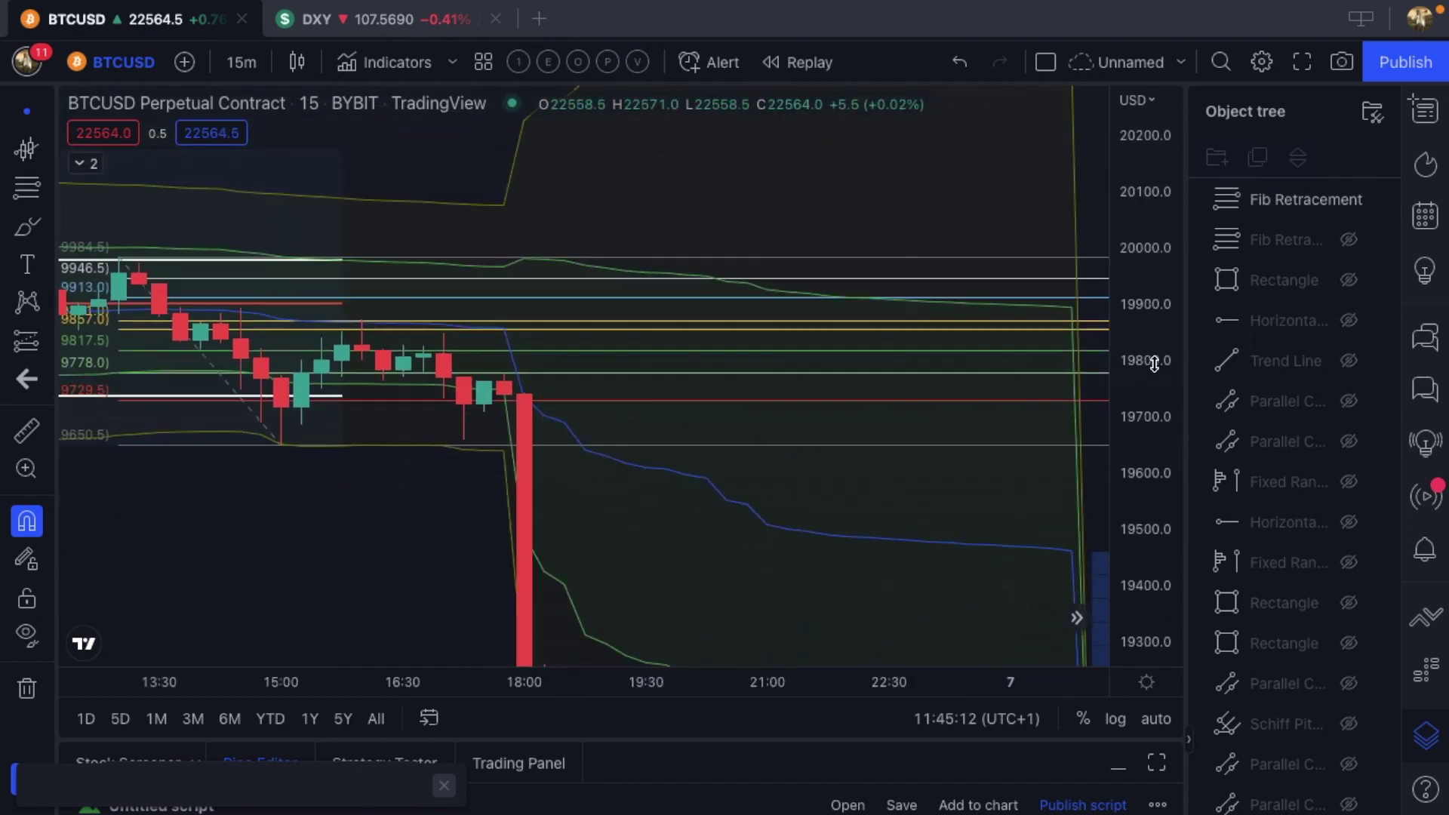
pyautogui.moveTo(430, 201); pyautogui.dragTo(382, 26)
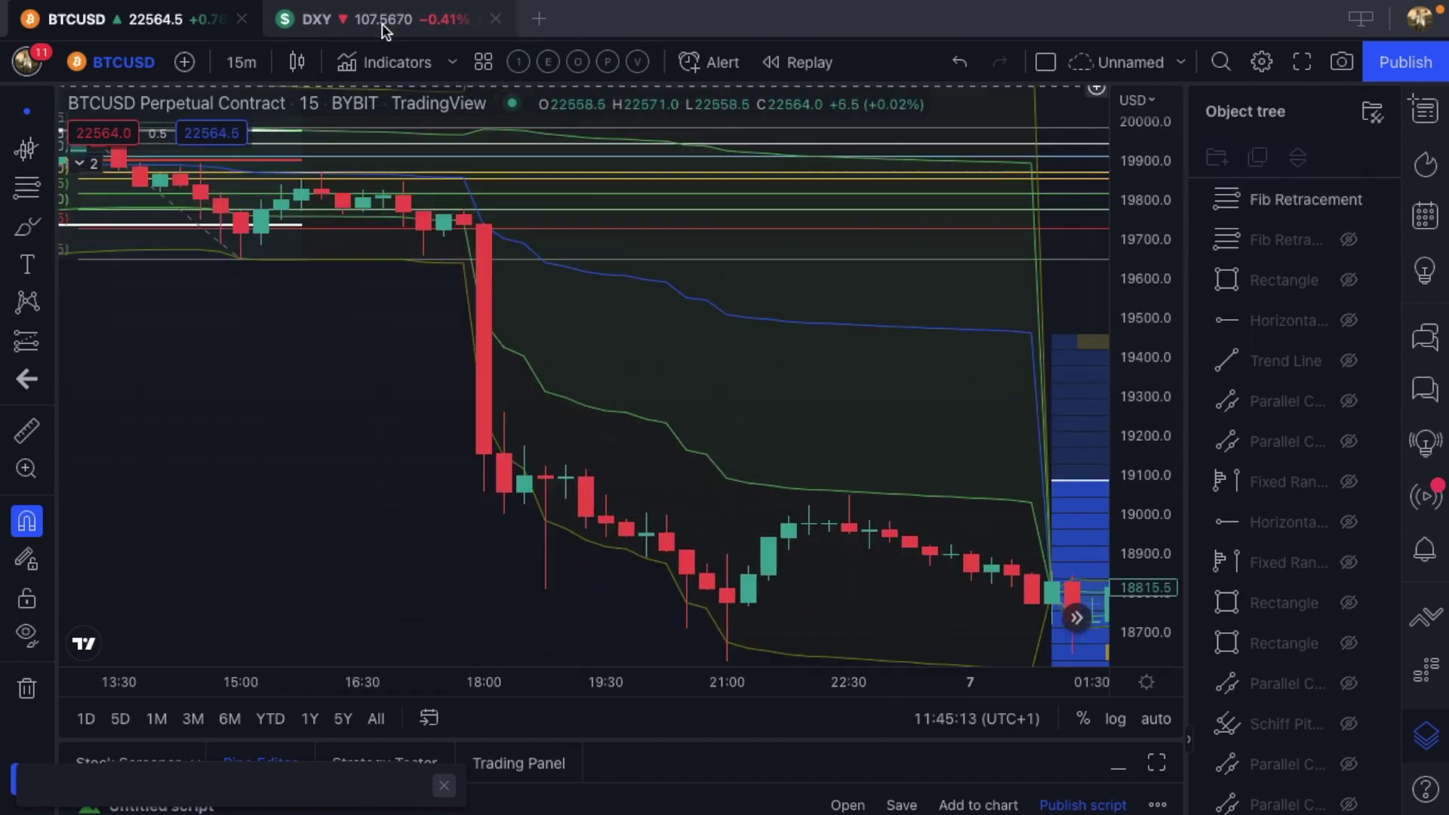
pyautogui.click(1077, 617)
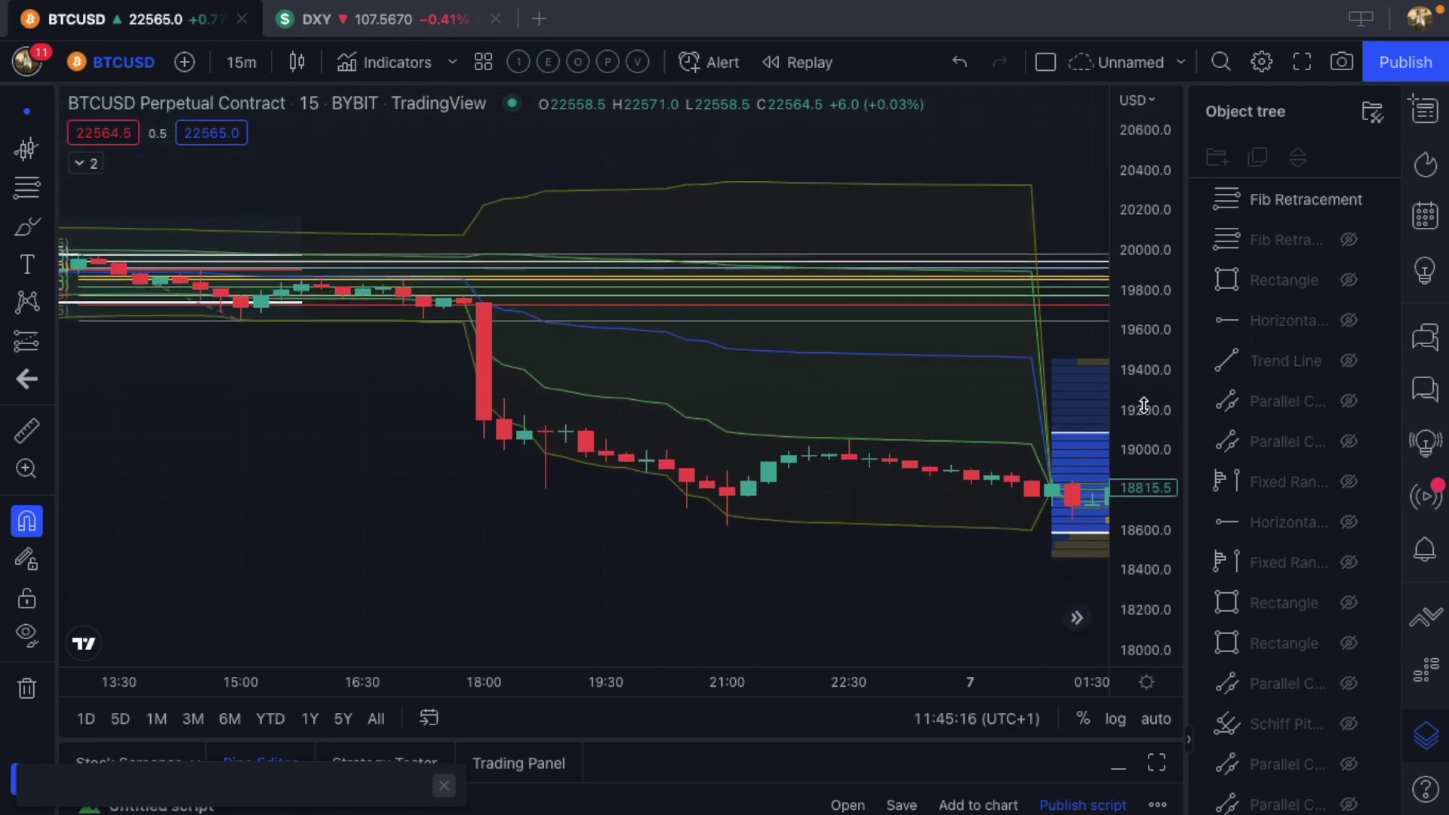
pyautogui.scroll(-8, 676, 310)
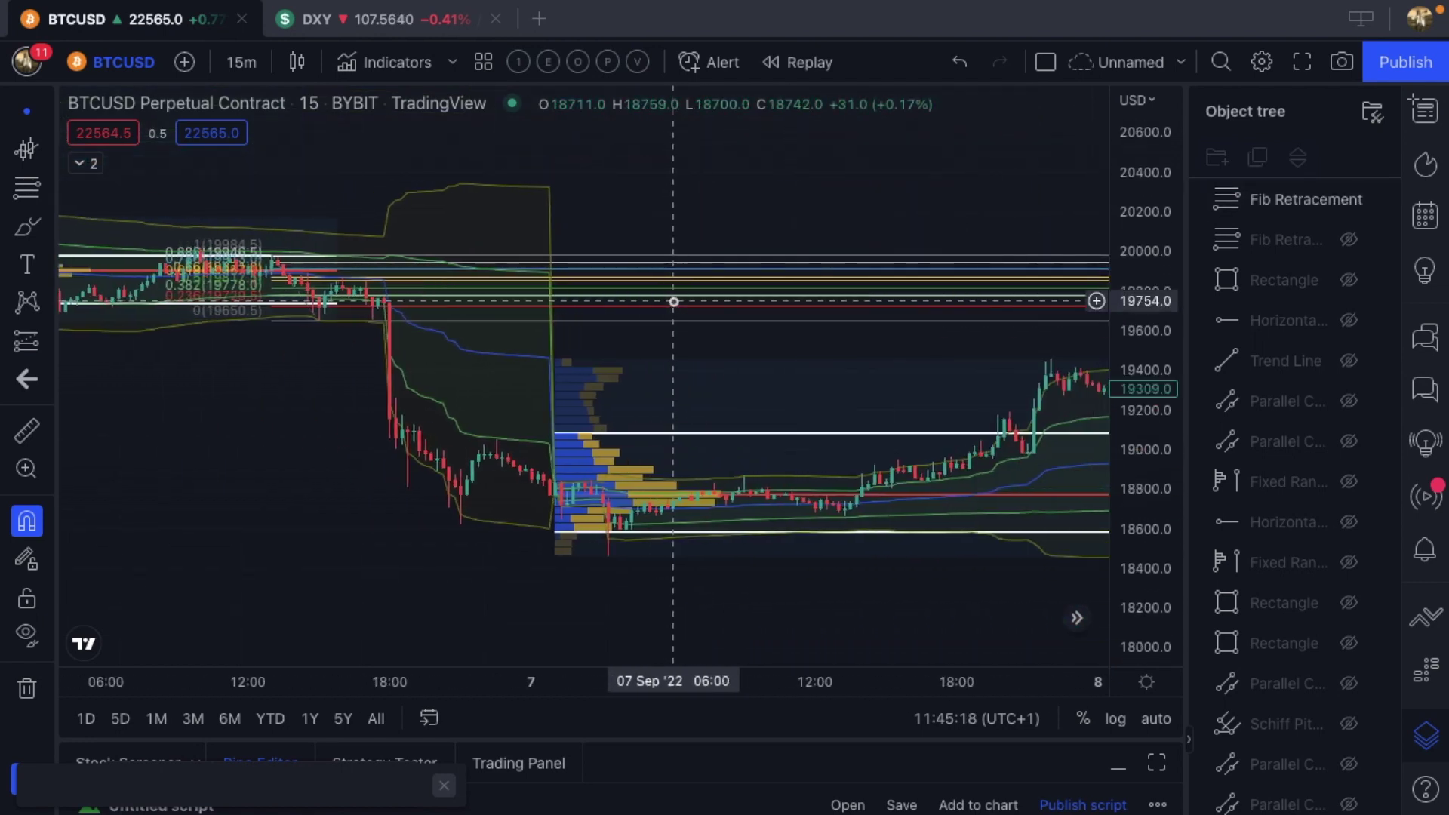
pyautogui.scroll(-1, 672, 302)
pyautogui.click(237, 308)
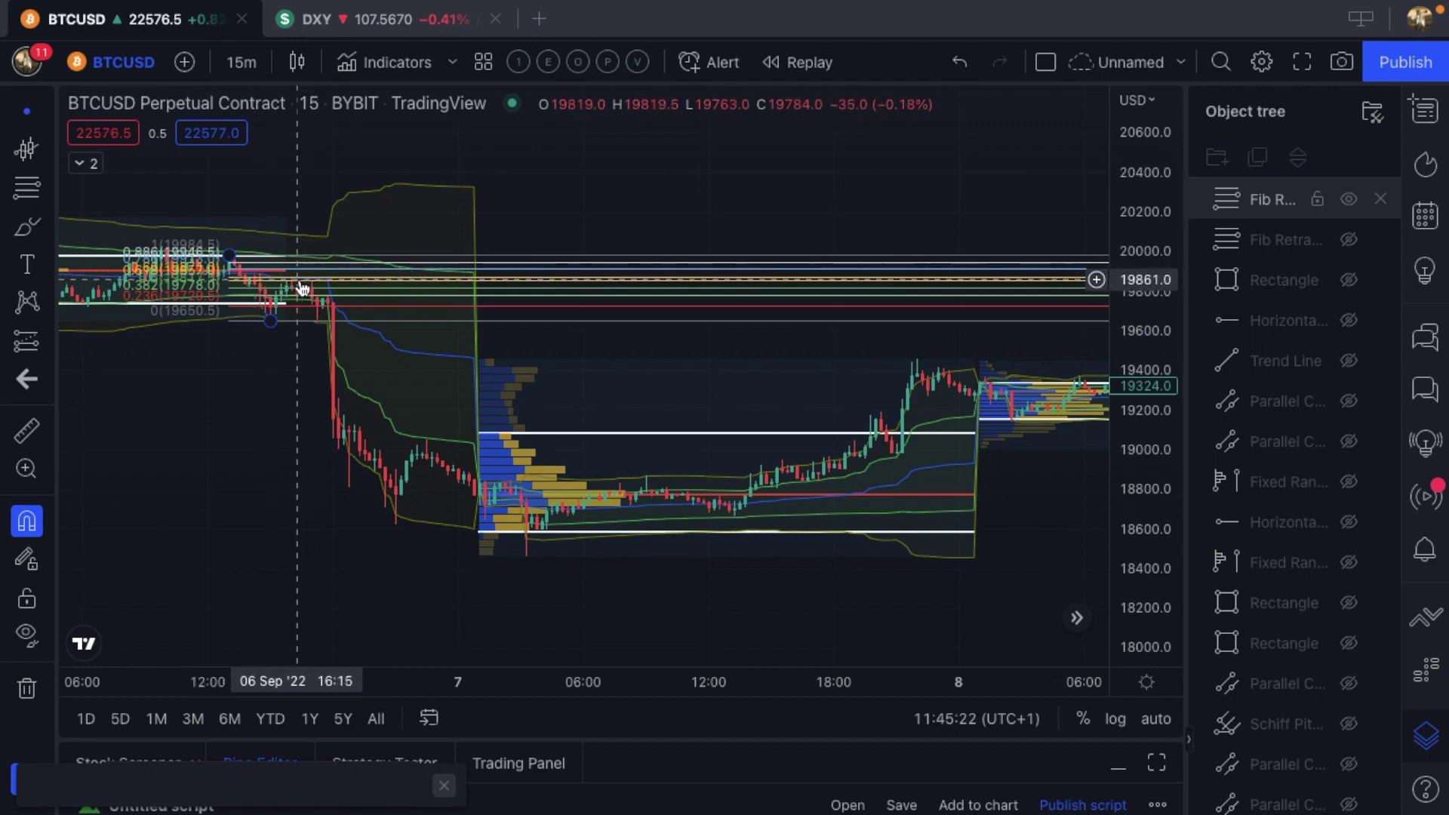
pyautogui.click(362, 411)
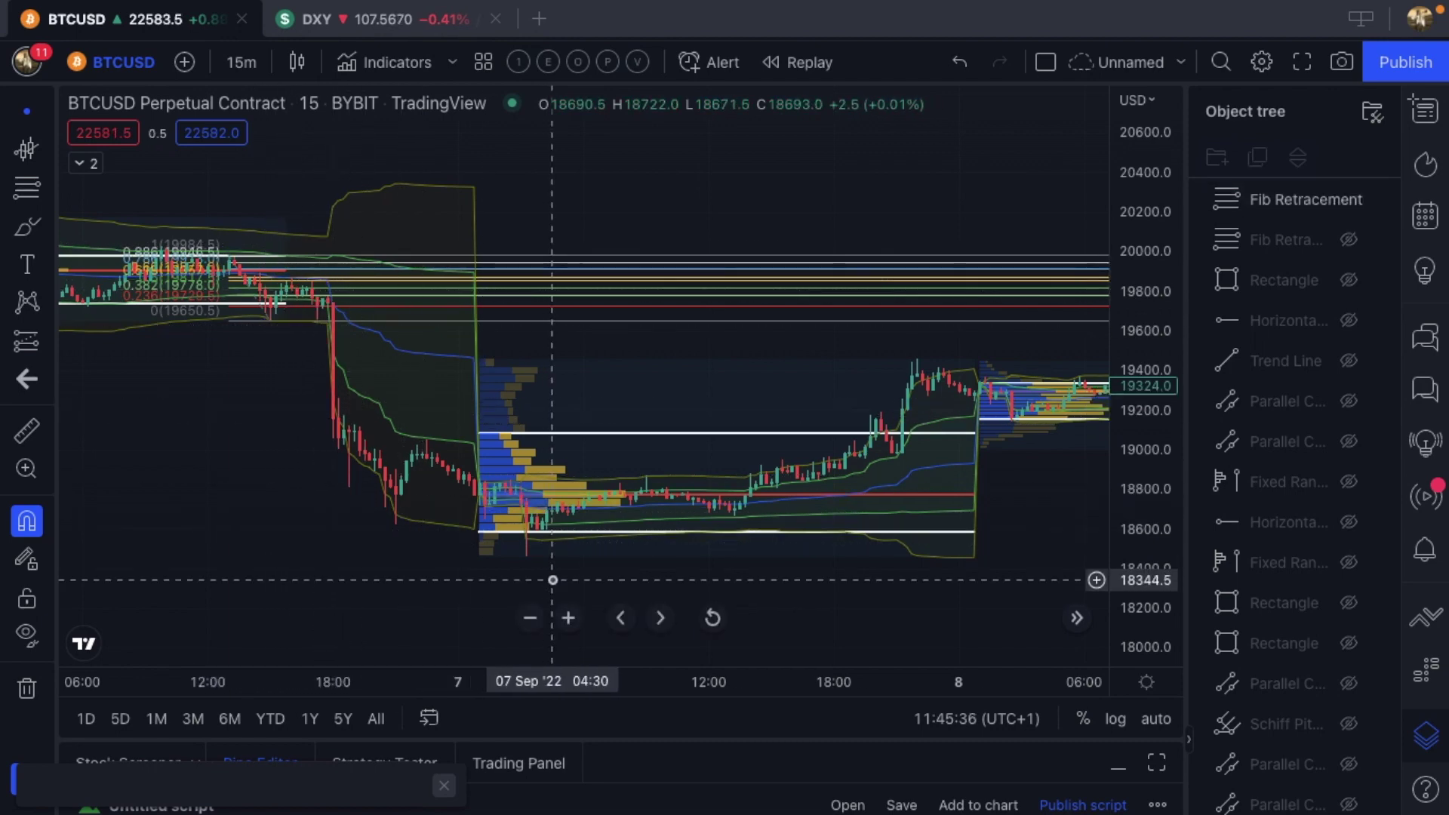
# - Bring the 8 September session into view and turn on automatic scaling of the price axis
pyautogui.hscroll(-5, 446, 404)
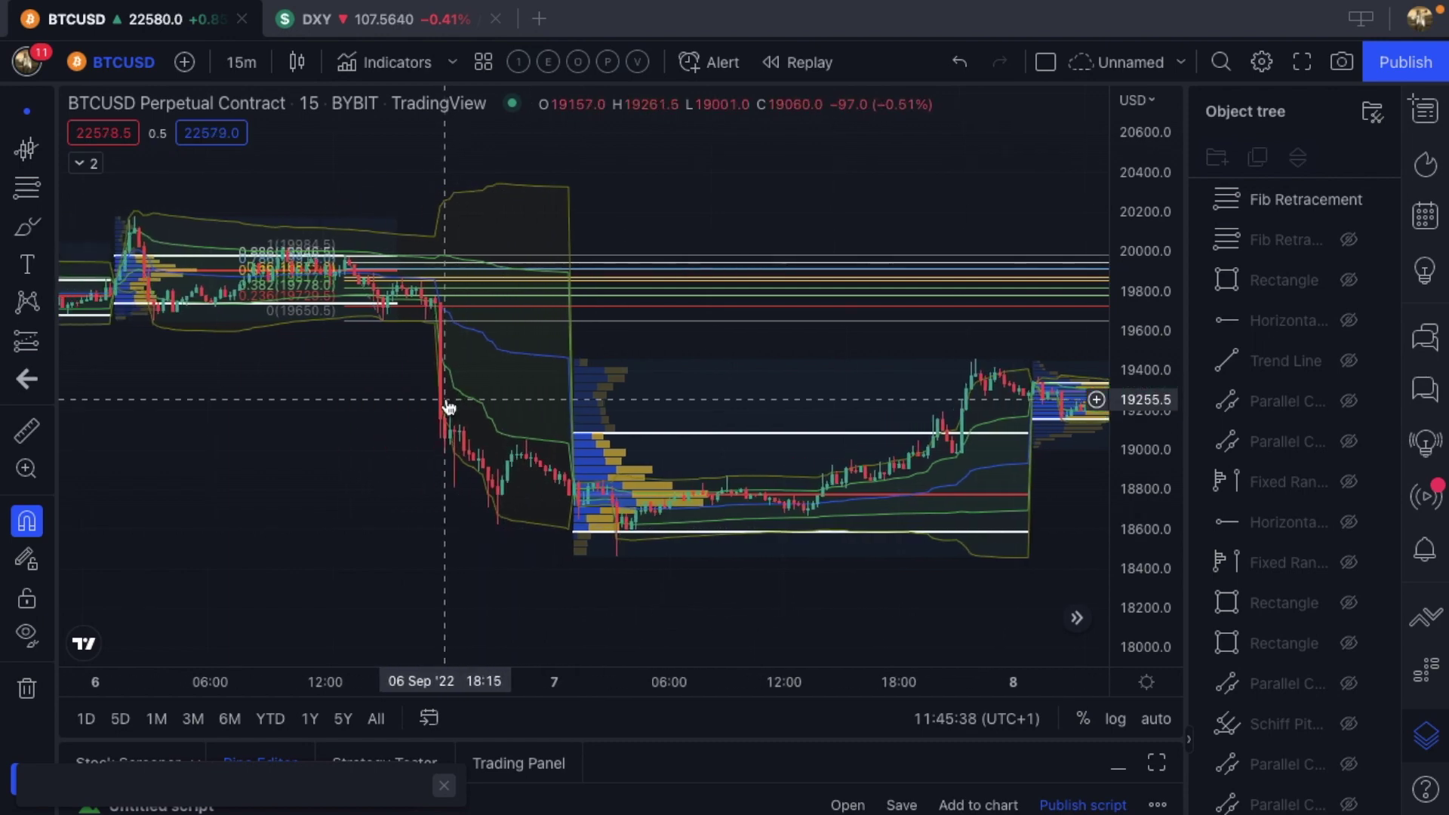
pyautogui.hscroll(5, 448, 408)
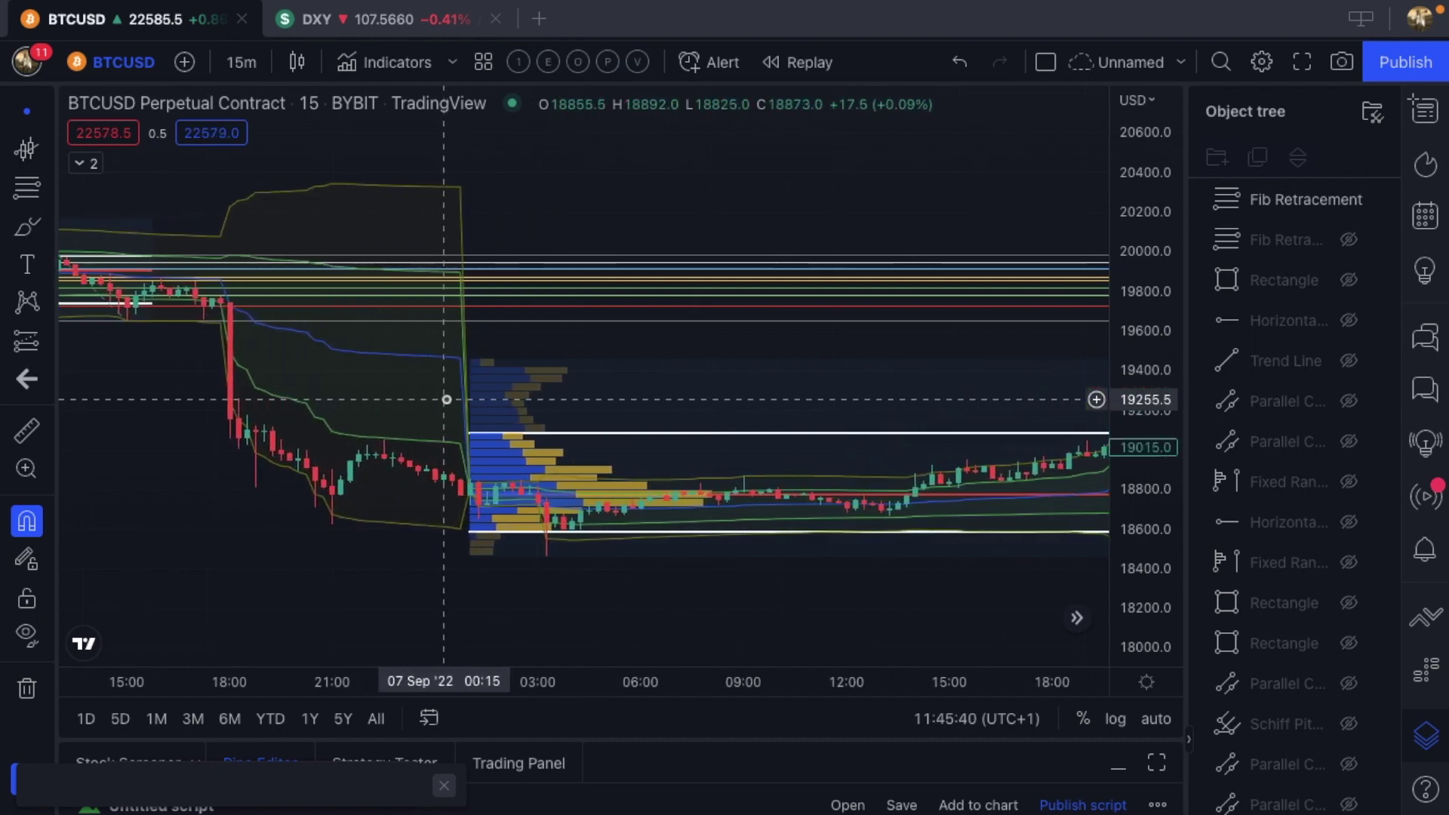
pyautogui.hscroll(10, 446, 399)
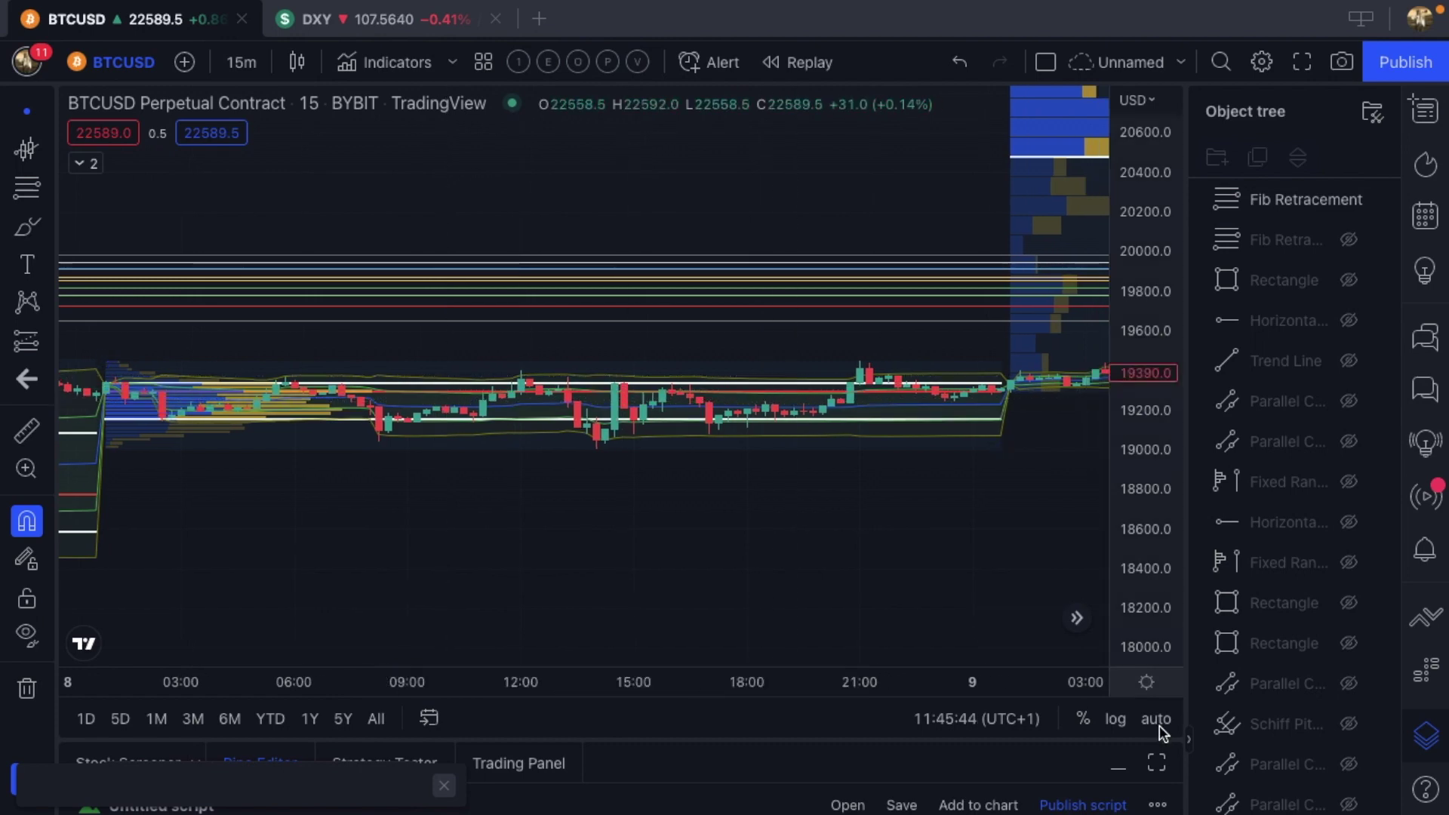
pyautogui.click(1155, 720)
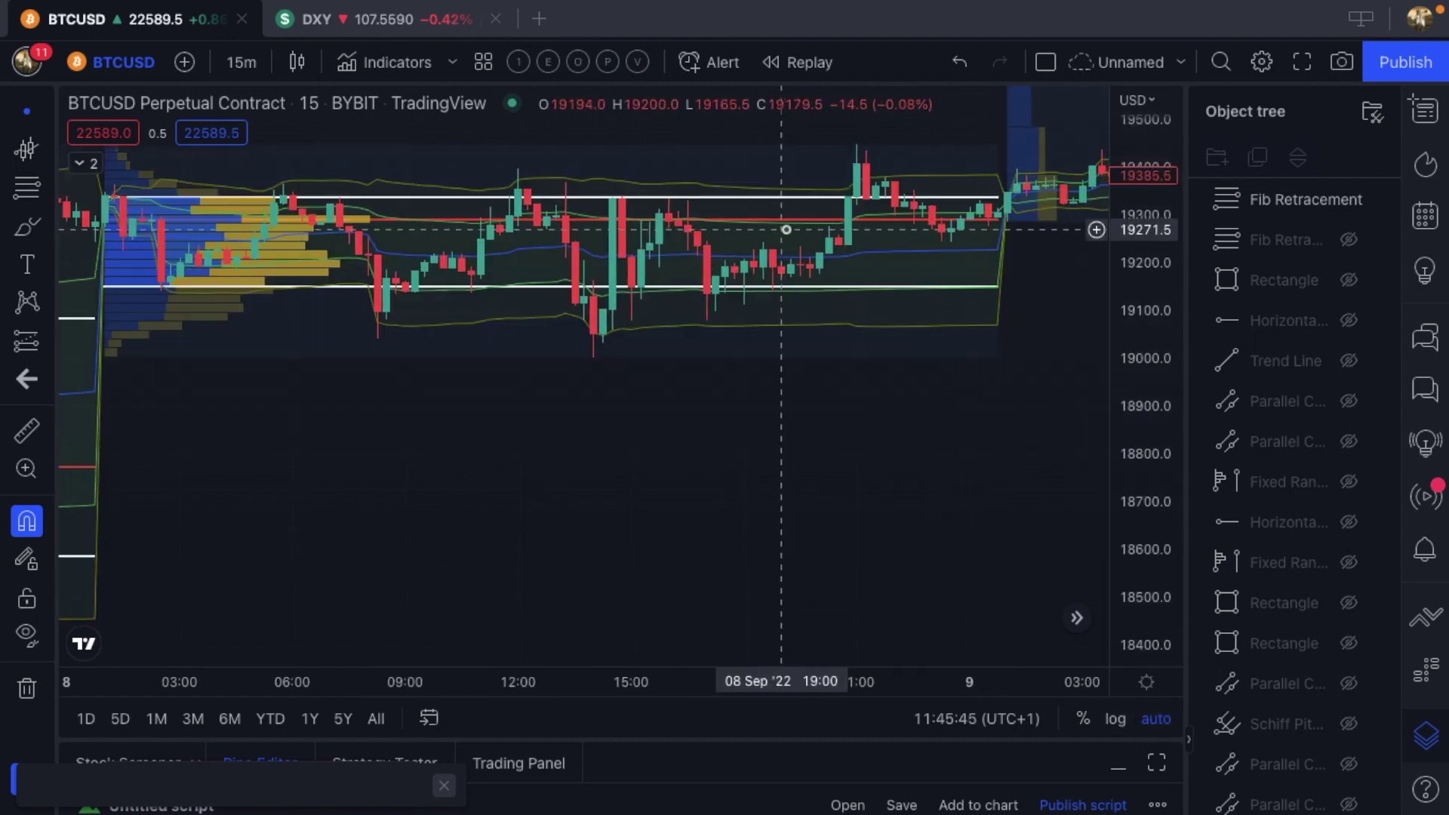
# - Hide the SVP group of session volume profiles in the object tree
pyautogui.scroll(-2, 1276, 665)
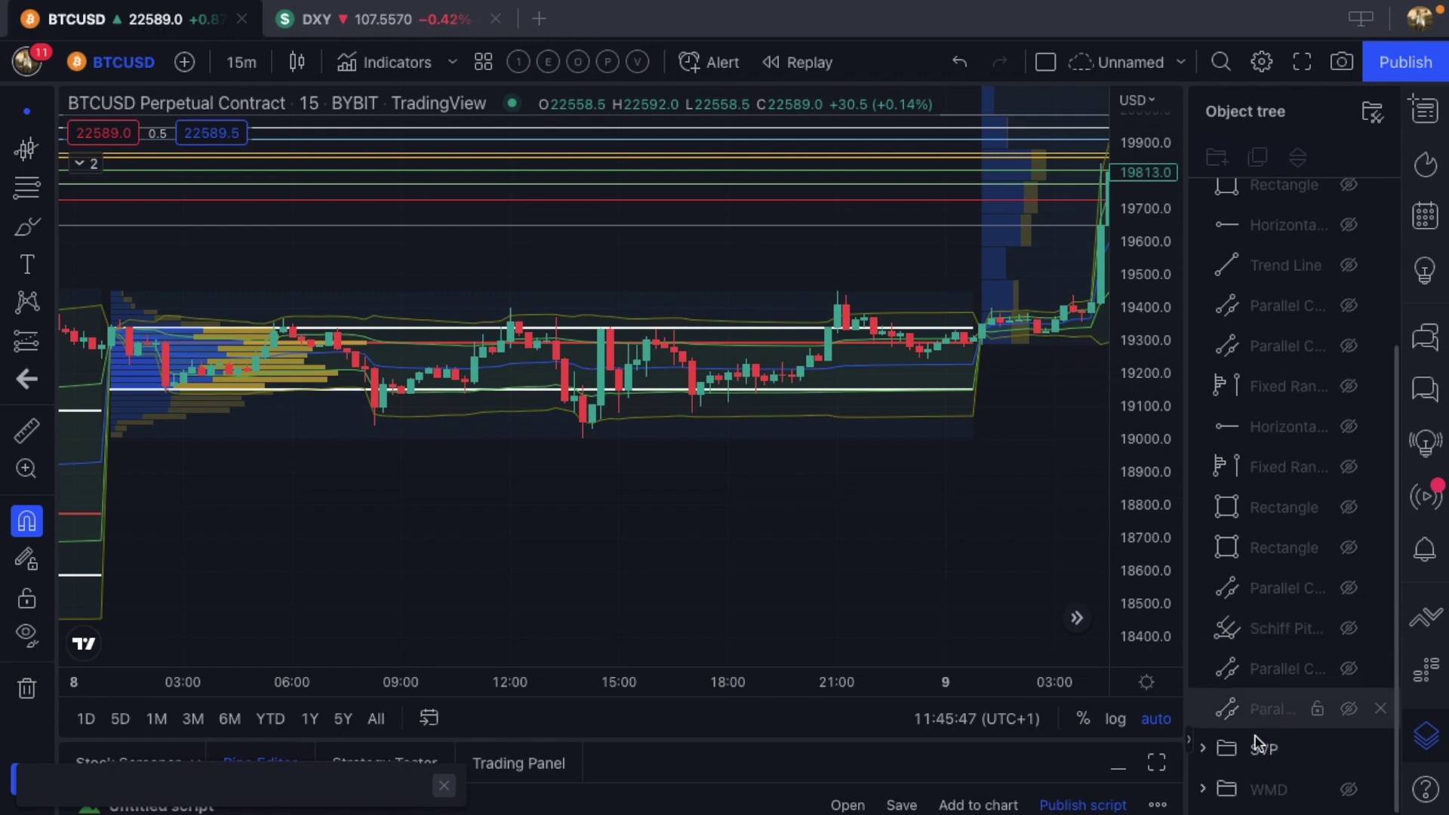
pyautogui.click(1350, 751)
# - Examine the session VWAP line and its bands across the 12 and 13 September sessions
pyautogui.hscroll(10, 713, 314)
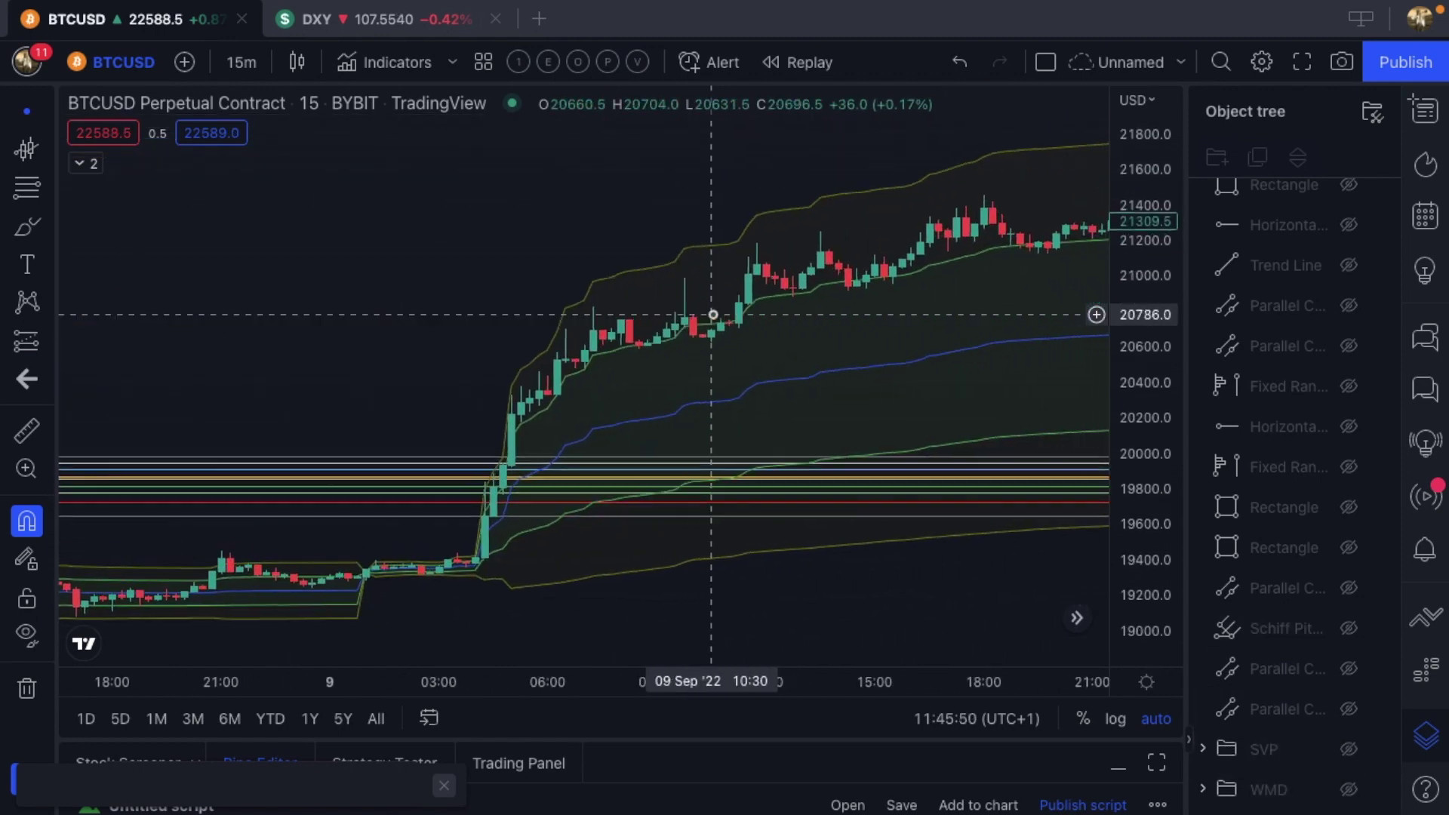
pyautogui.hscroll(15, 713, 314)
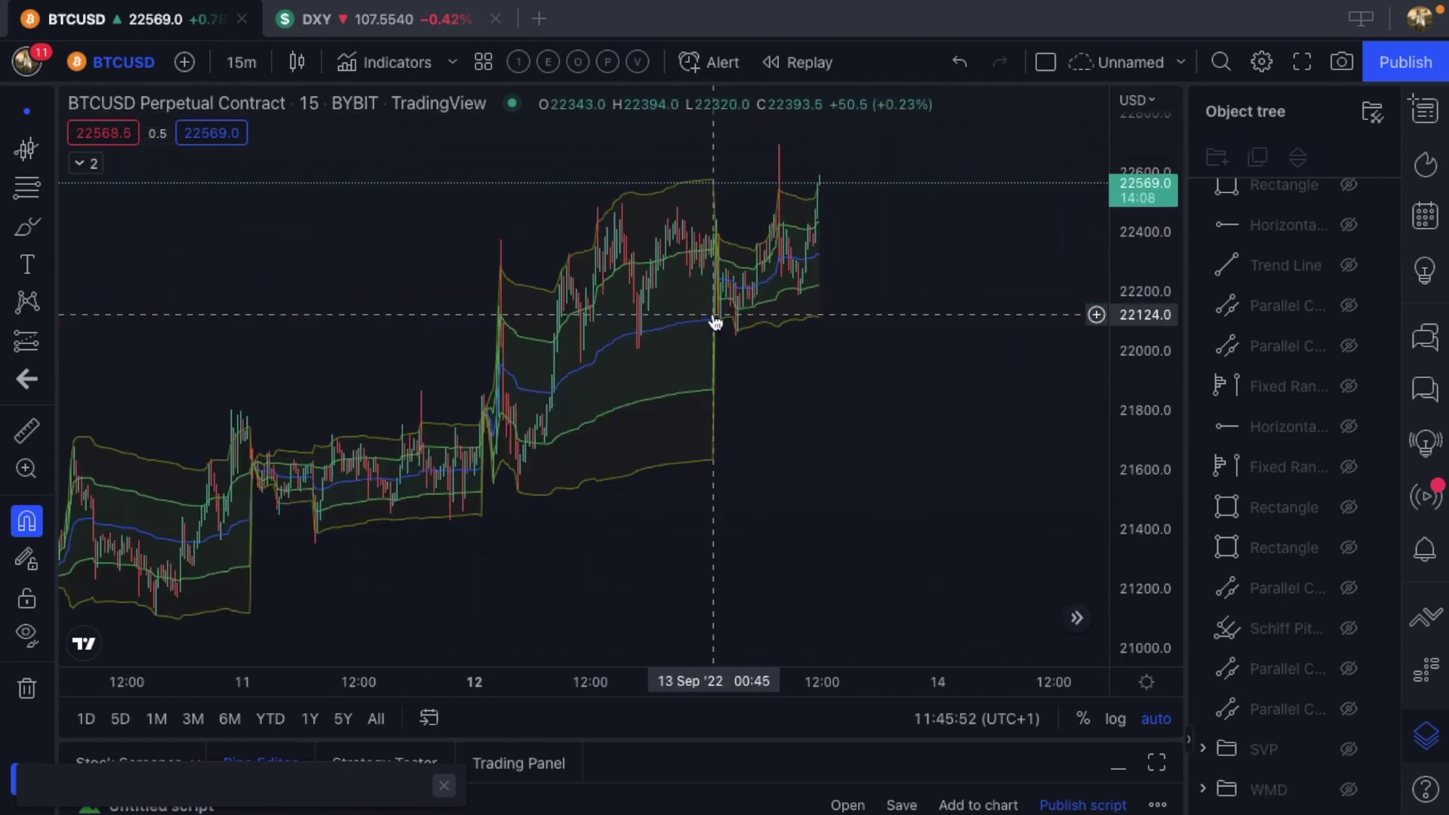
pyautogui.hscroll(10, 713, 314)
pyautogui.scroll(5, 713, 314)
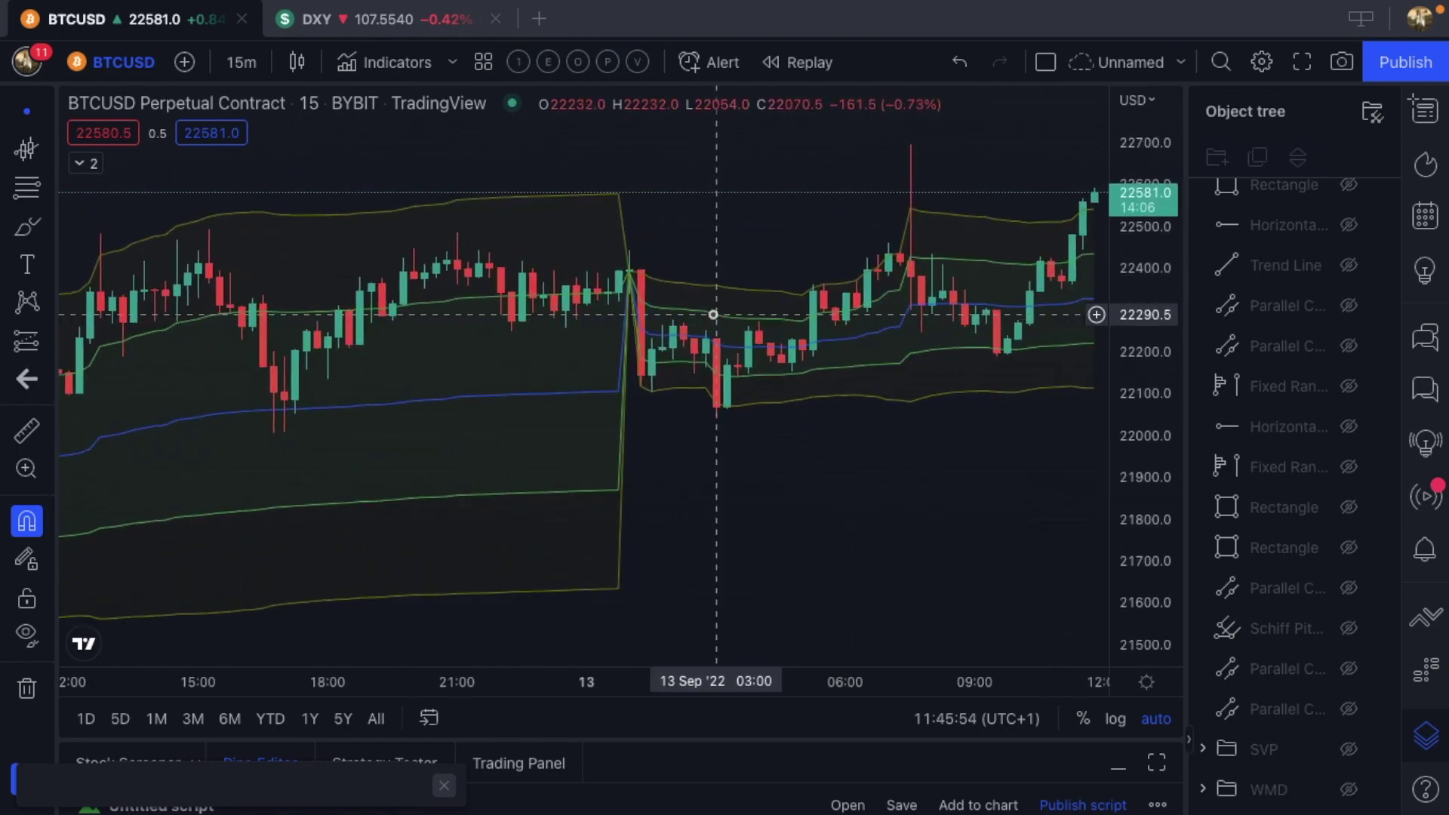
pyautogui.scroll(-3, 713, 314)
pyautogui.hscroll(-10, 714, 314)
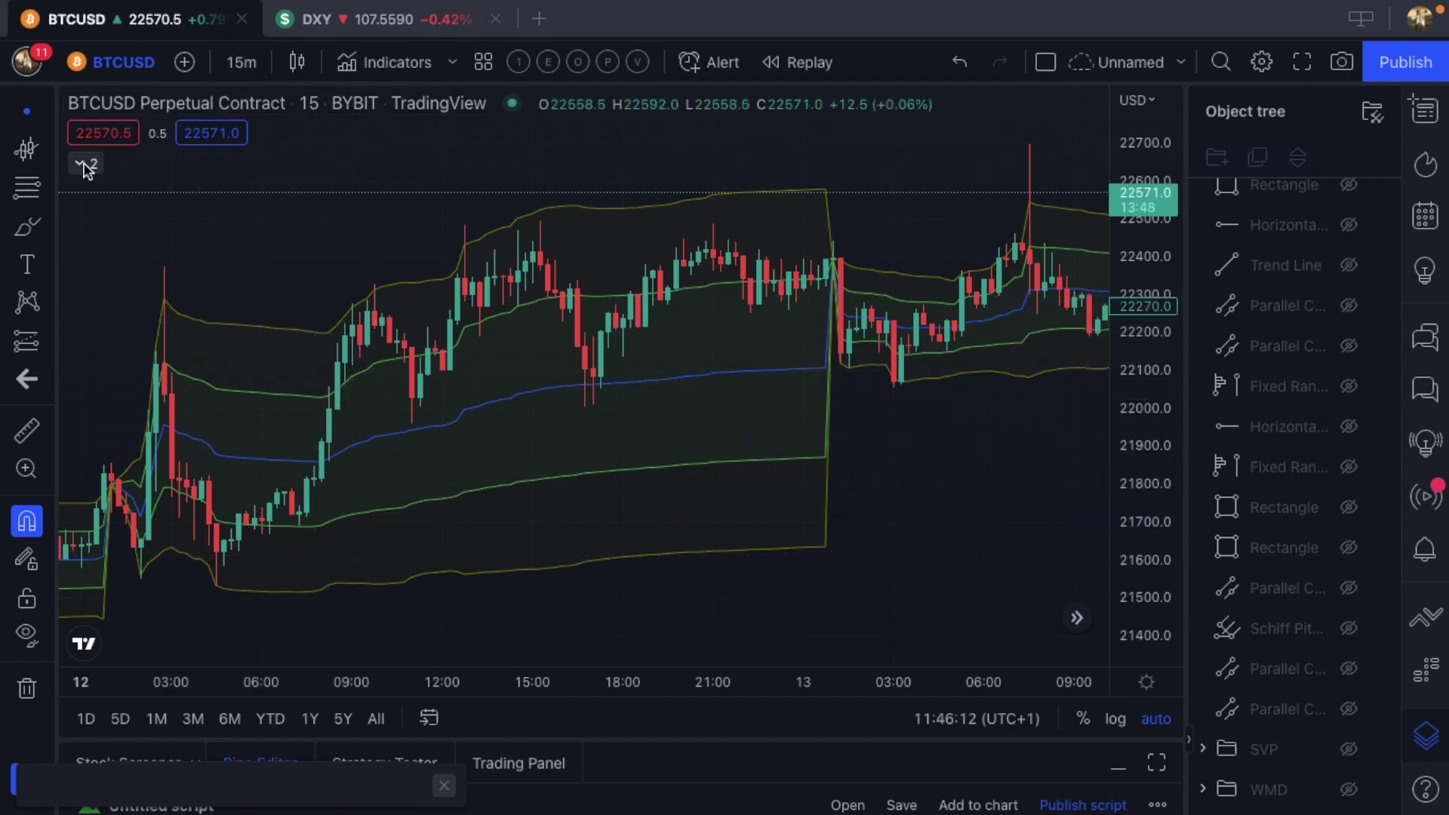
# - Add the PVSRA Volume indicator from the favourites to the BTCUSD chart
pyautogui.click(381, 62)
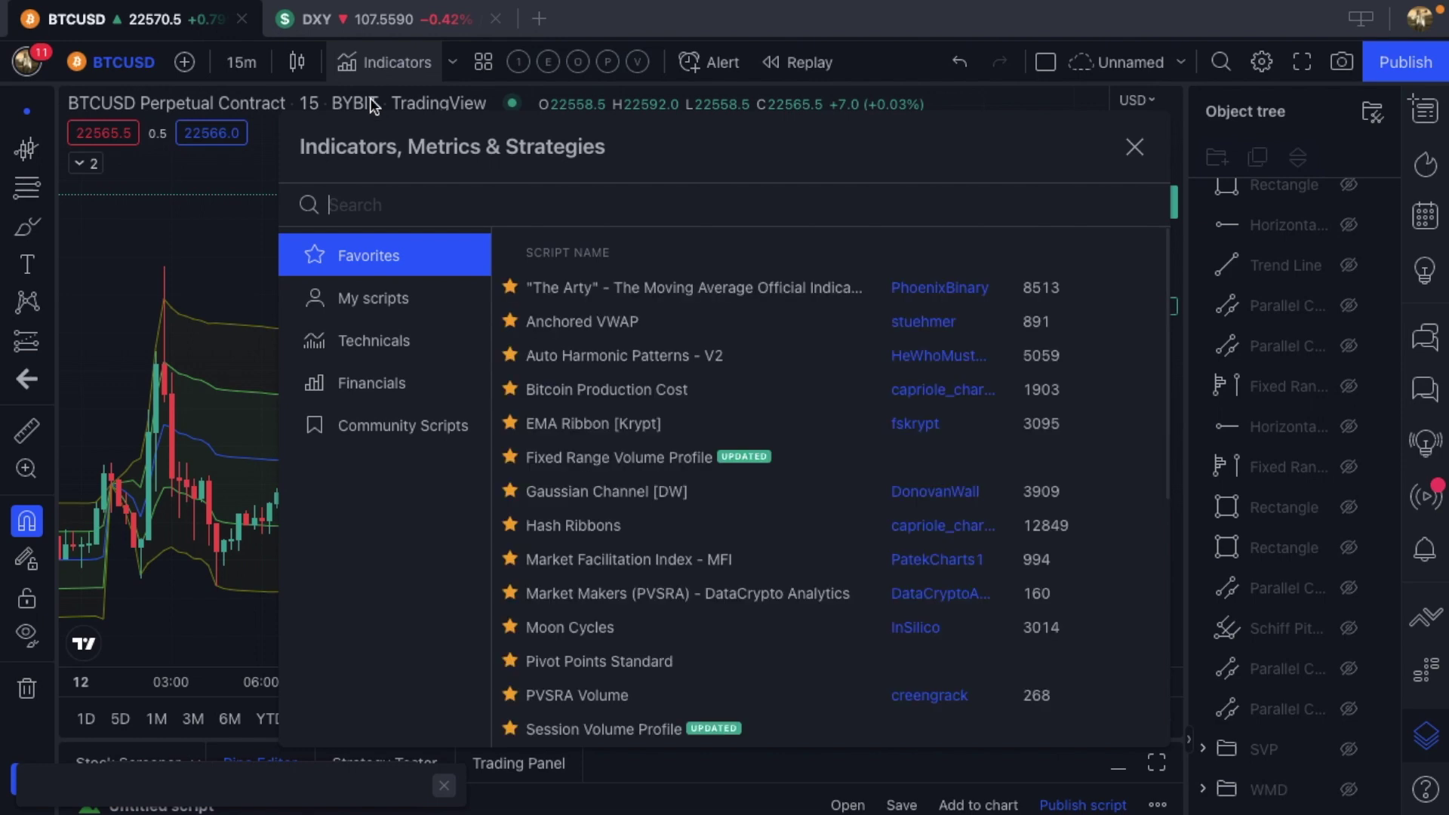
pyautogui.click(588, 696)
pyautogui.click(1137, 149)
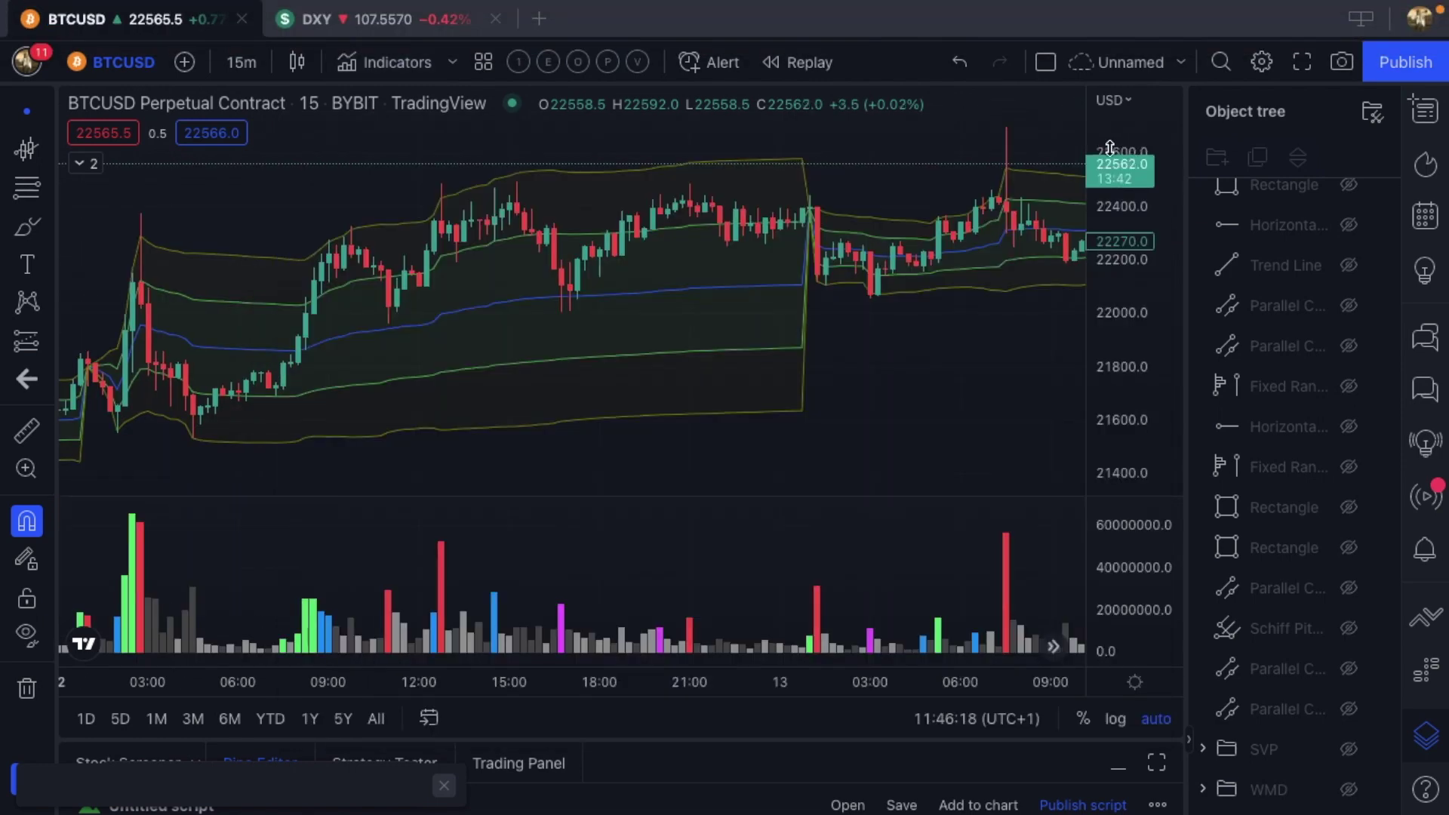
# - Compare the coloured PVSRA volume bars with the candles around the VWAP line and bands on 12 September
pyautogui.hscroll(-3, 647, 307)
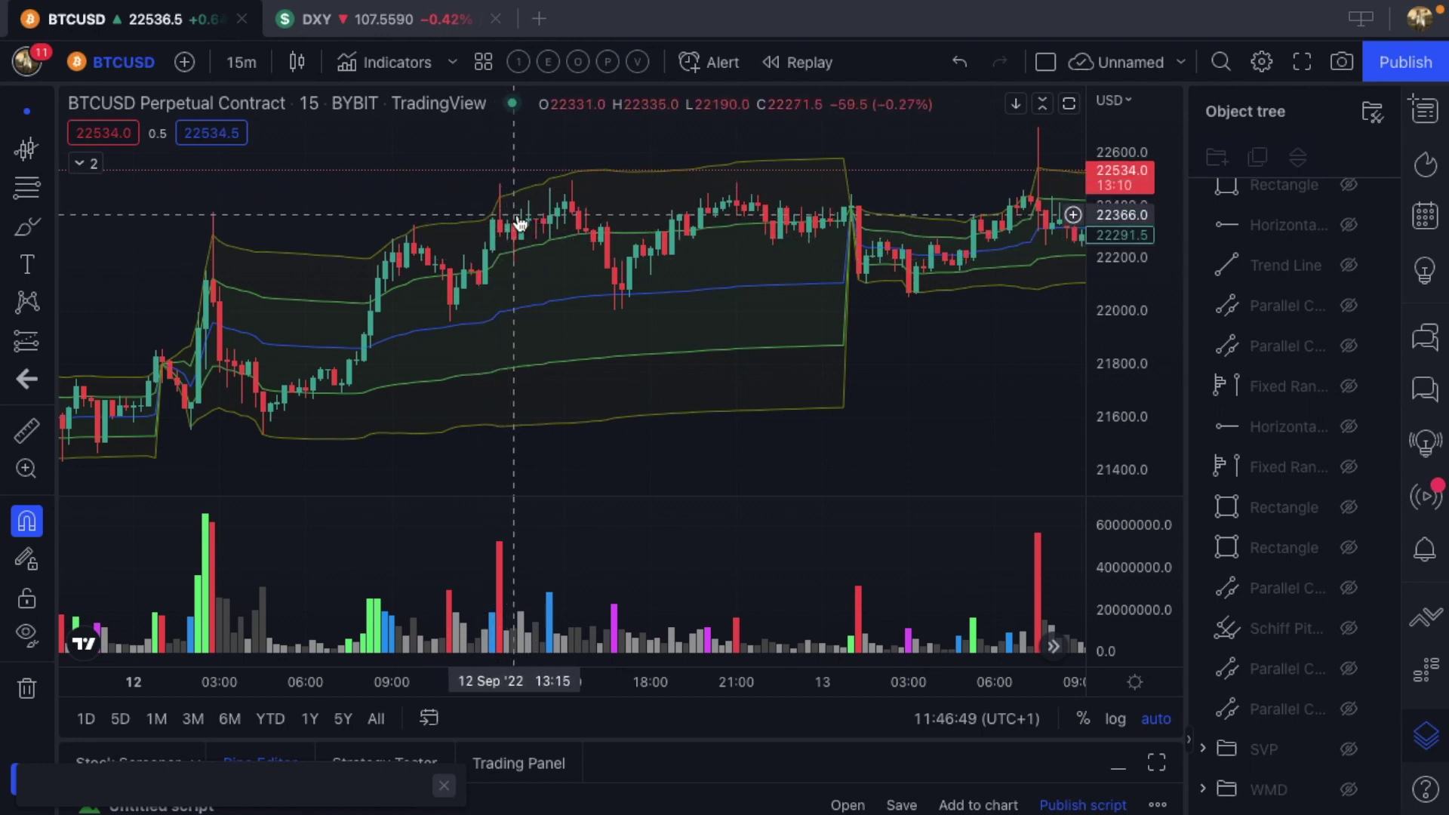
pyautogui.scroll(2, 519, 225)
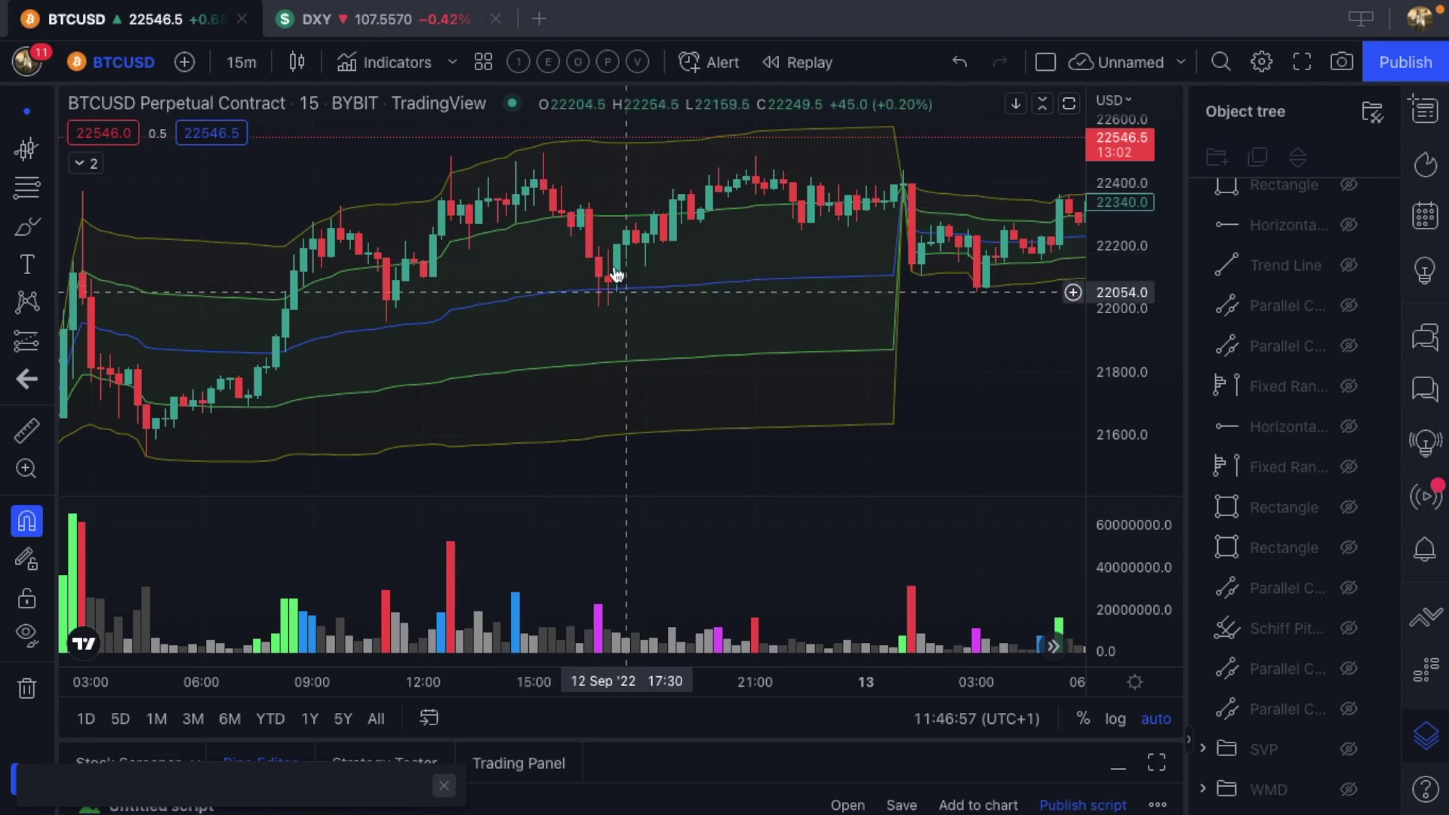
pyautogui.scroll(-1, 617, 292)
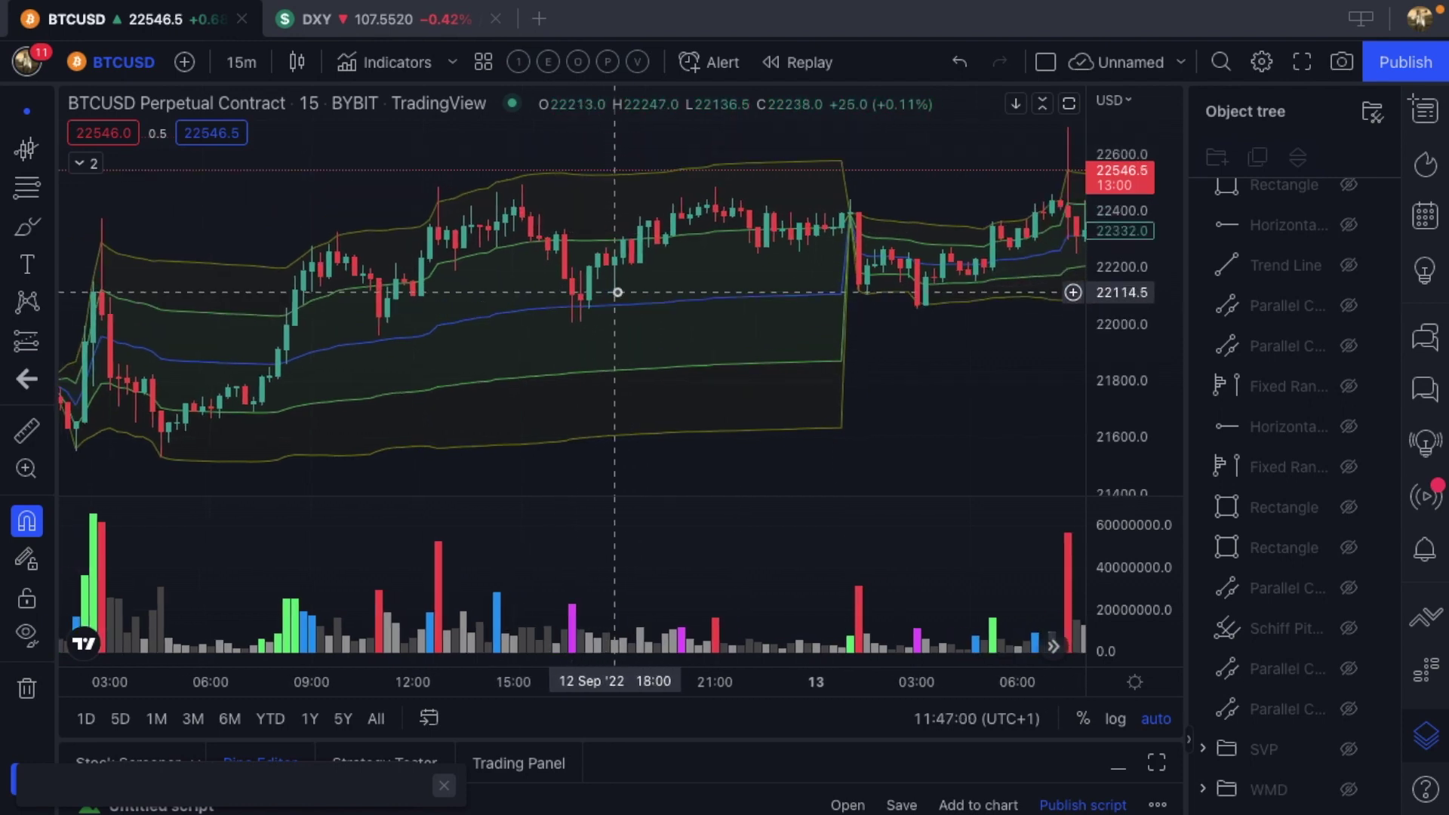
# - Measure the price range from the 12 September 17:00 candle near the VWAP line up to the 20:45 candle, then discard the measurement
pyautogui.click(50, 344)
pyautogui.click(121, 511)
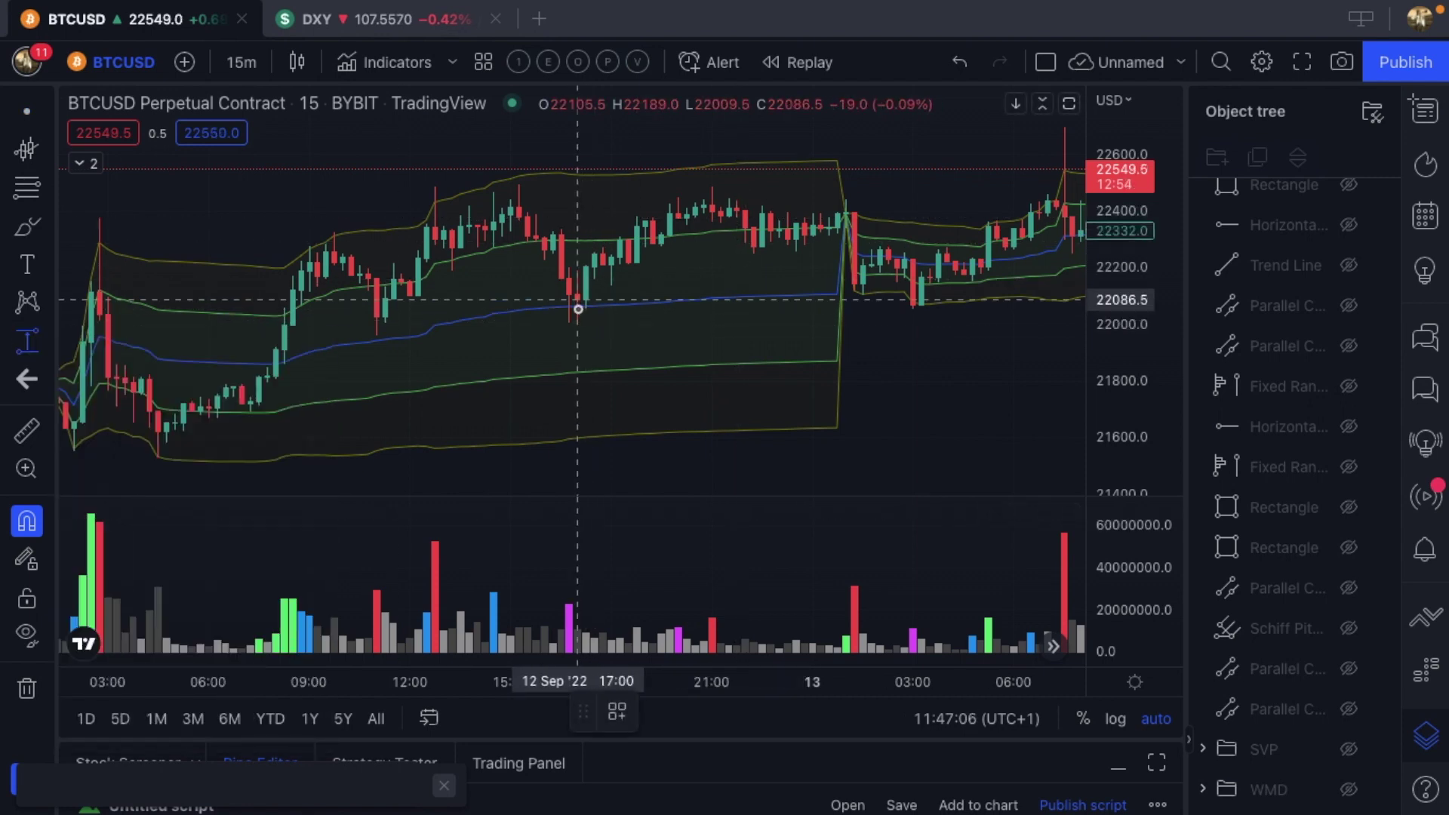
pyautogui.click(577, 309)
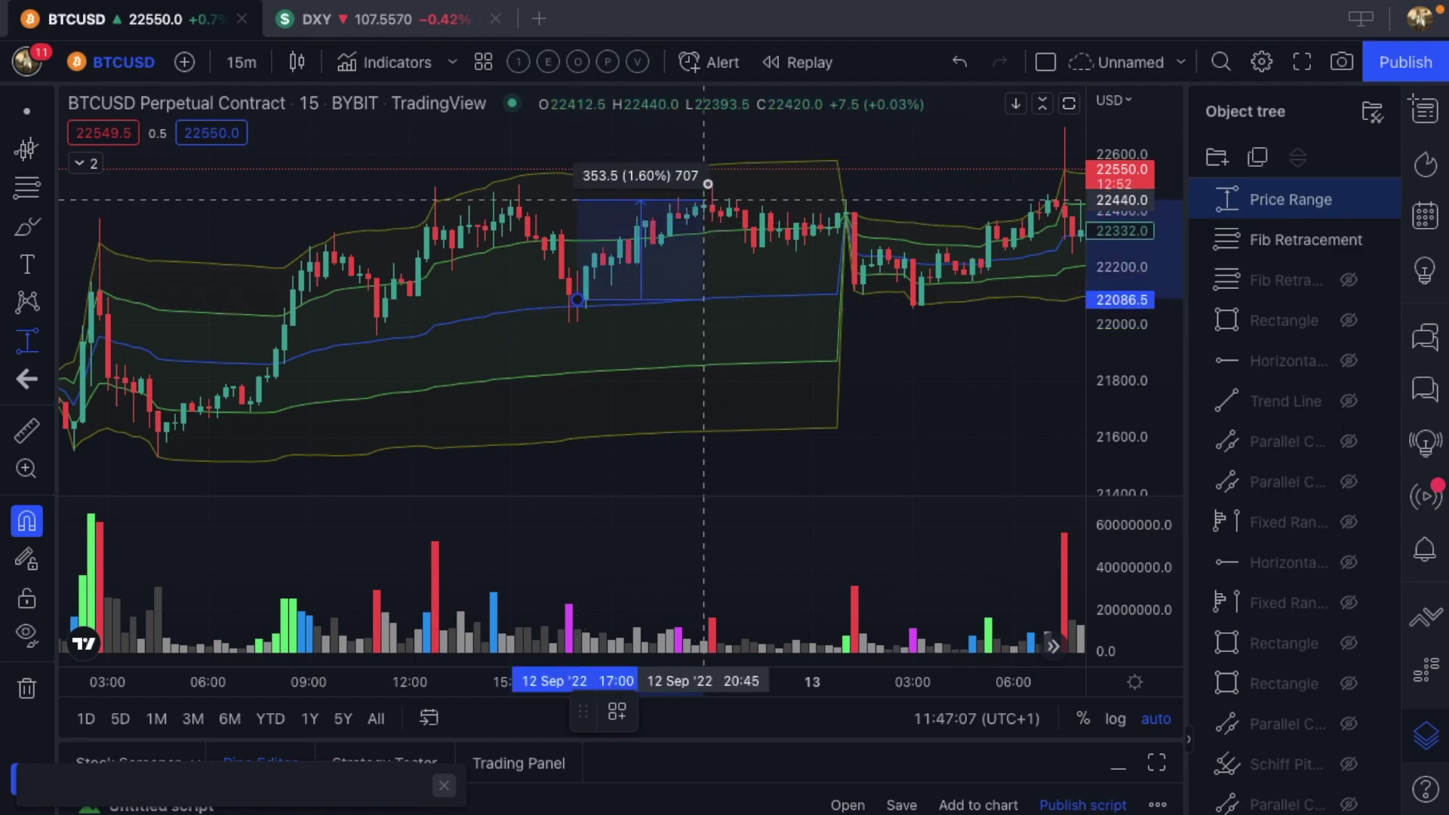
pyautogui.press('Escape')
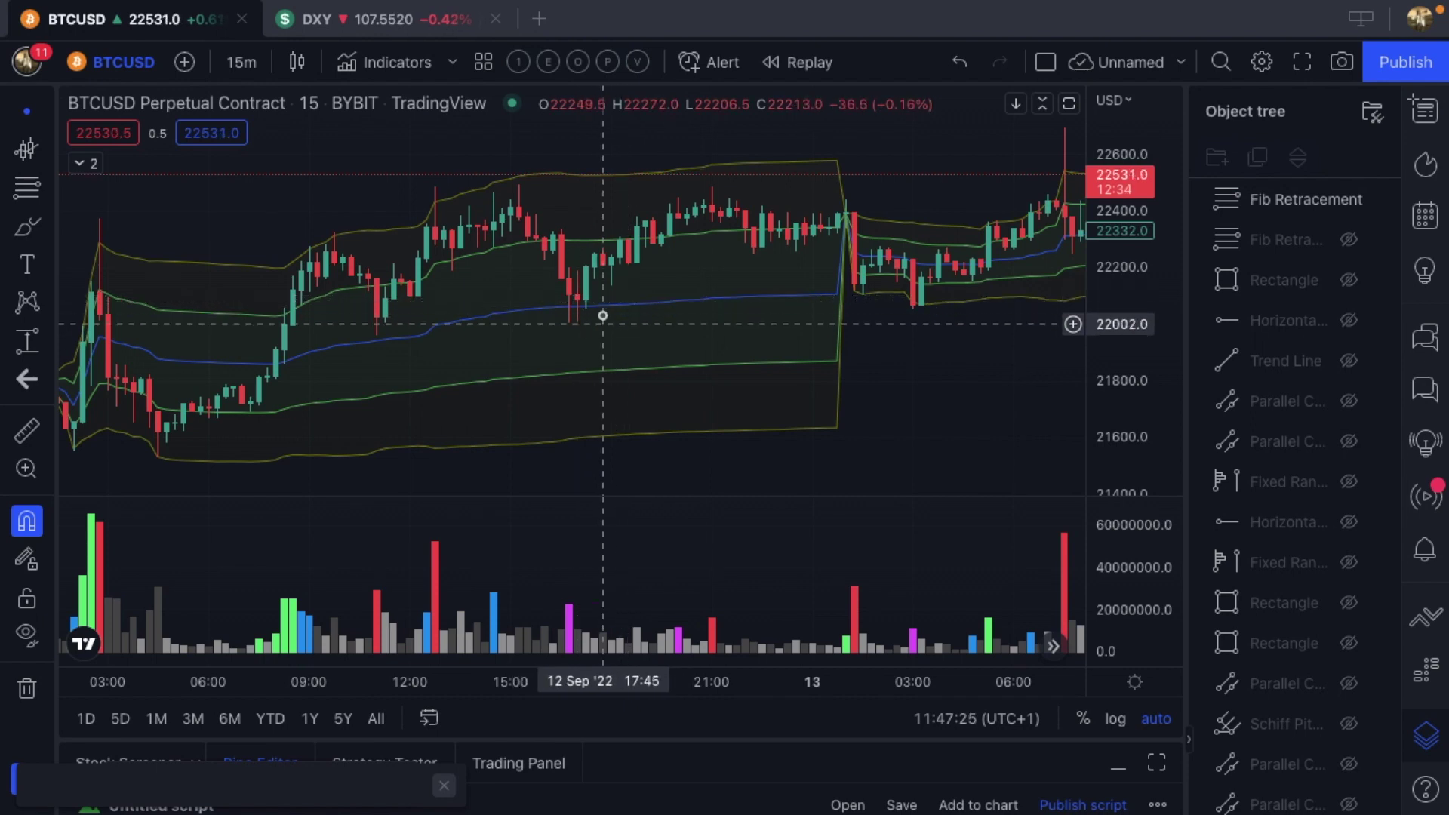
# - Examine the 12 September bounce from the VWAP line at 17:00 and the 21:00 candle near the upper band, alongside their volume bars
pyautogui.hscroll(1, 581, 314)
pyautogui.hscroll(3, 581, 313)
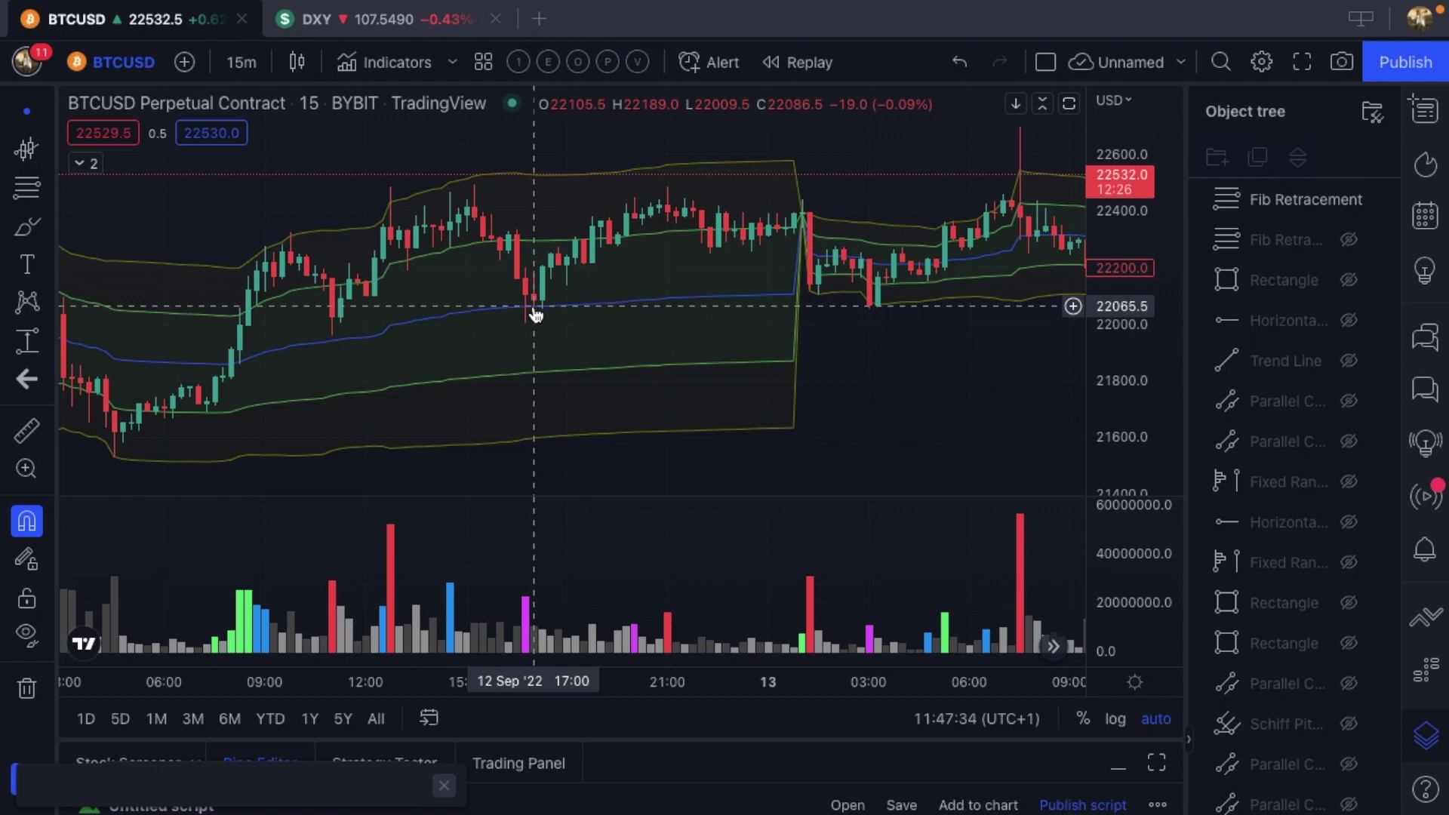
pyautogui.scroll(3, 531, 317)
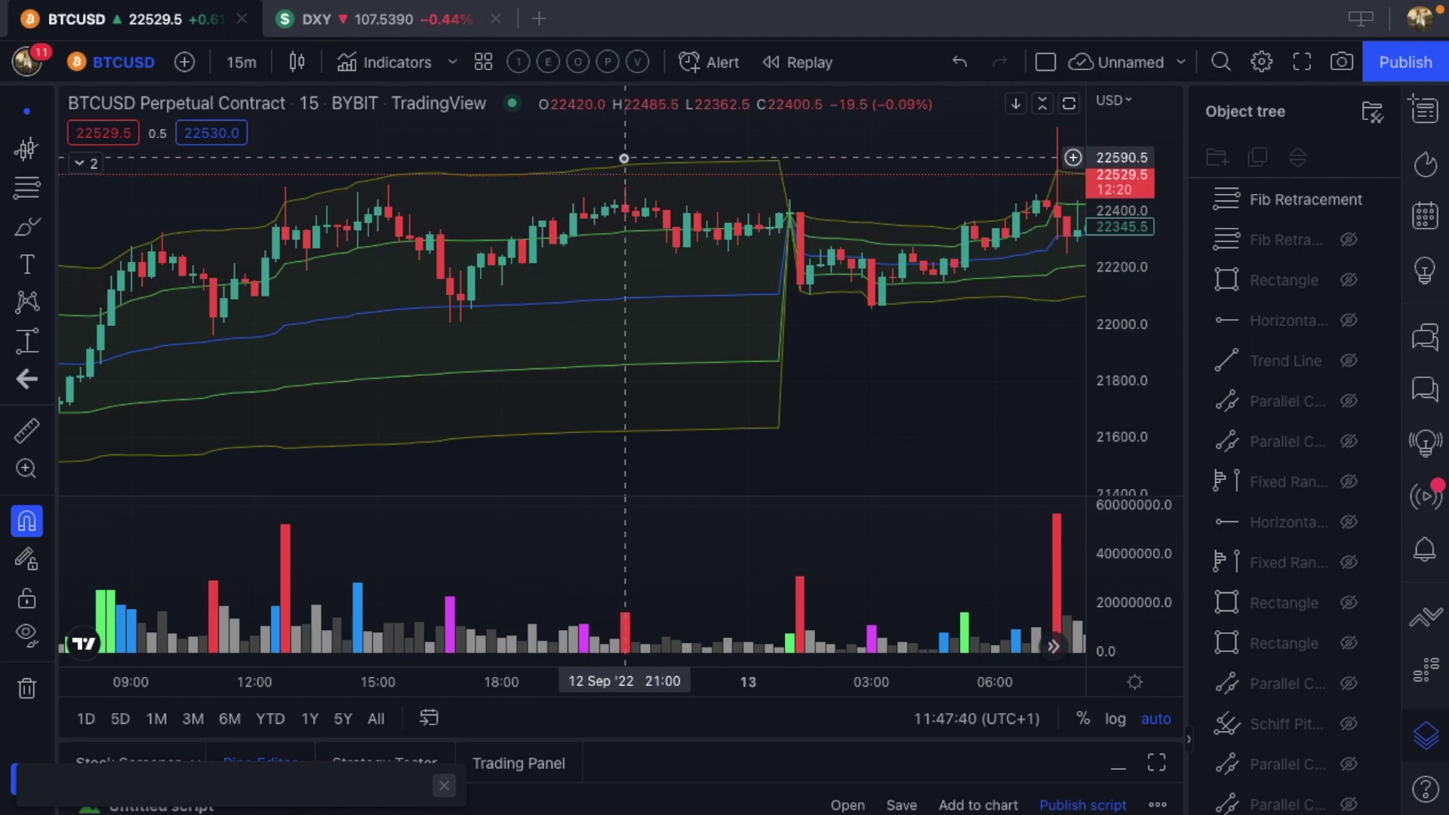
pyautogui.scroll(-3, 583, 207)
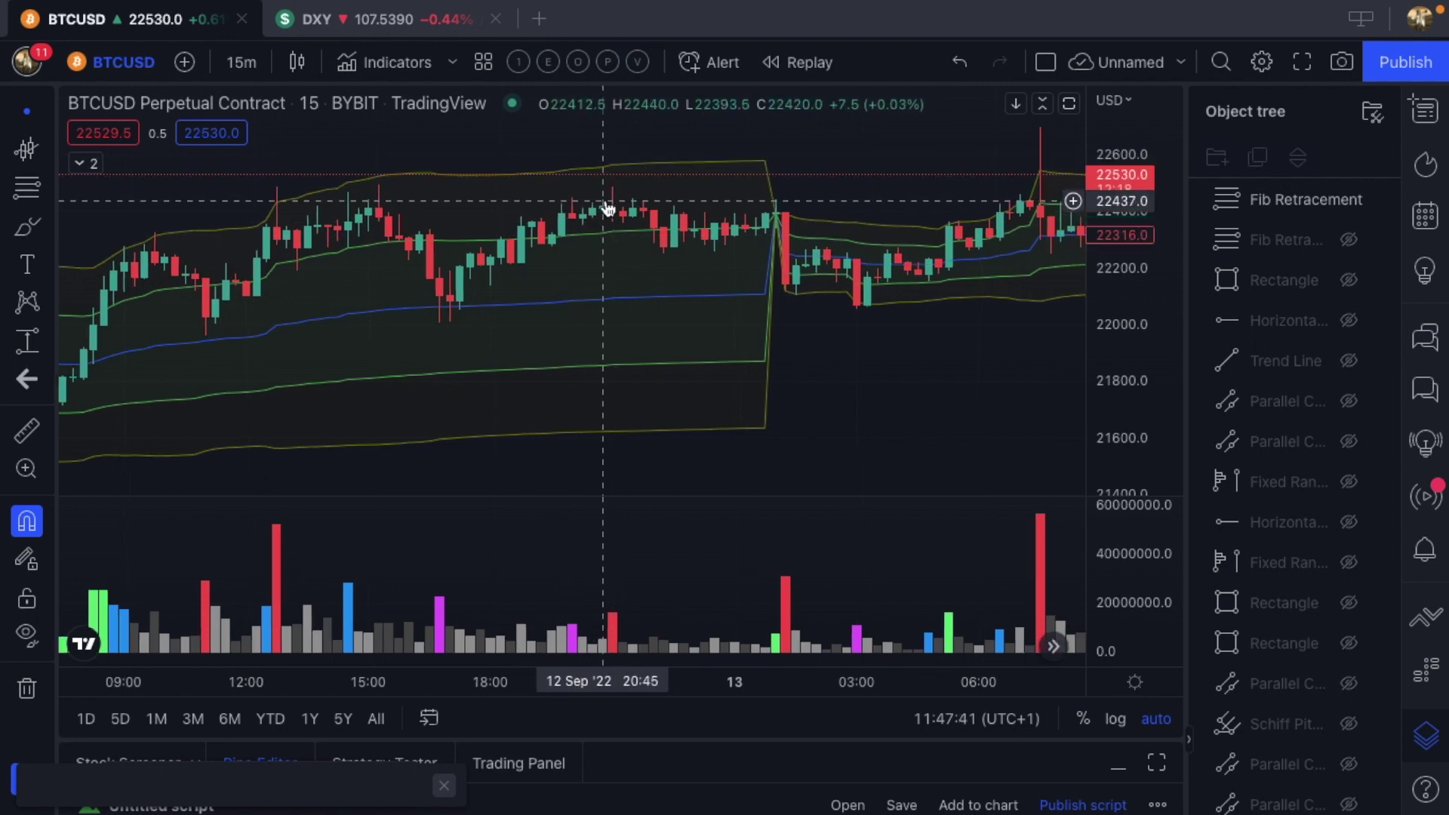
pyautogui.scroll(-3, 606, 203)
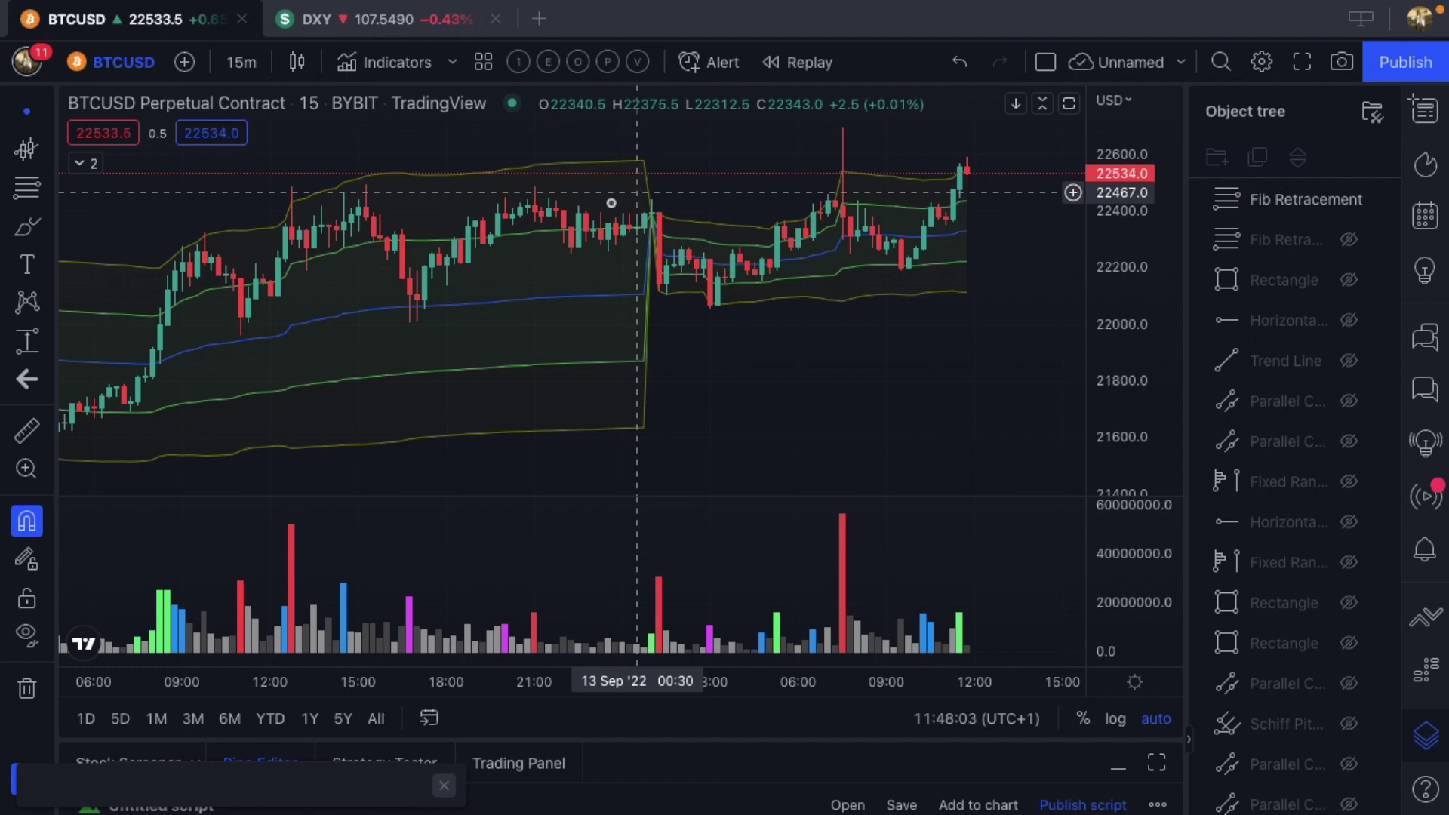
pyautogui.hscroll(-2, 831, 329)
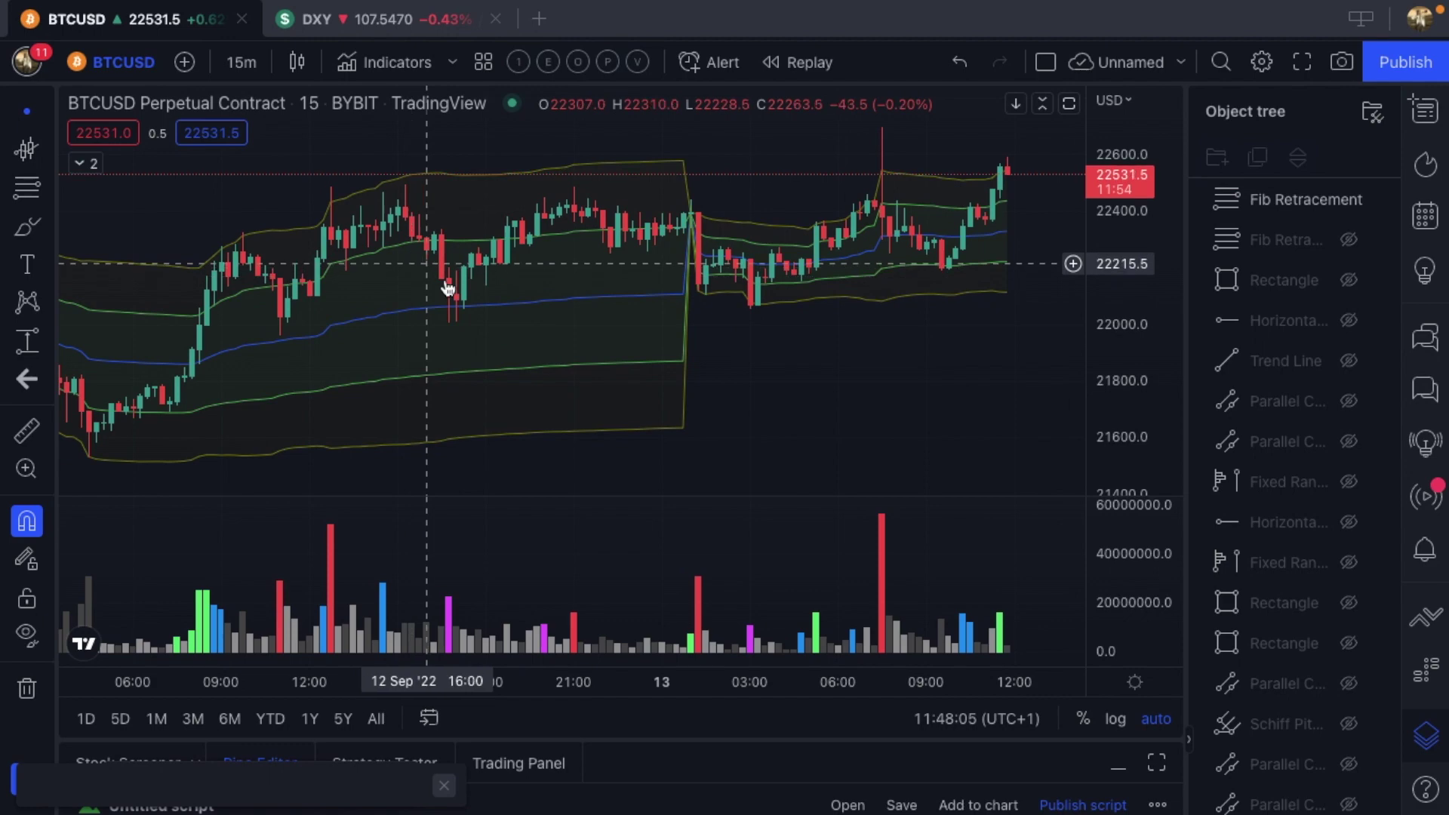
# - Compare the session VWAP bands and volume of the 9 September rally with the sessions up to 13 September
pyautogui.hscroll(-5, 448, 317)
pyautogui.hscroll(-5, 449, 317)
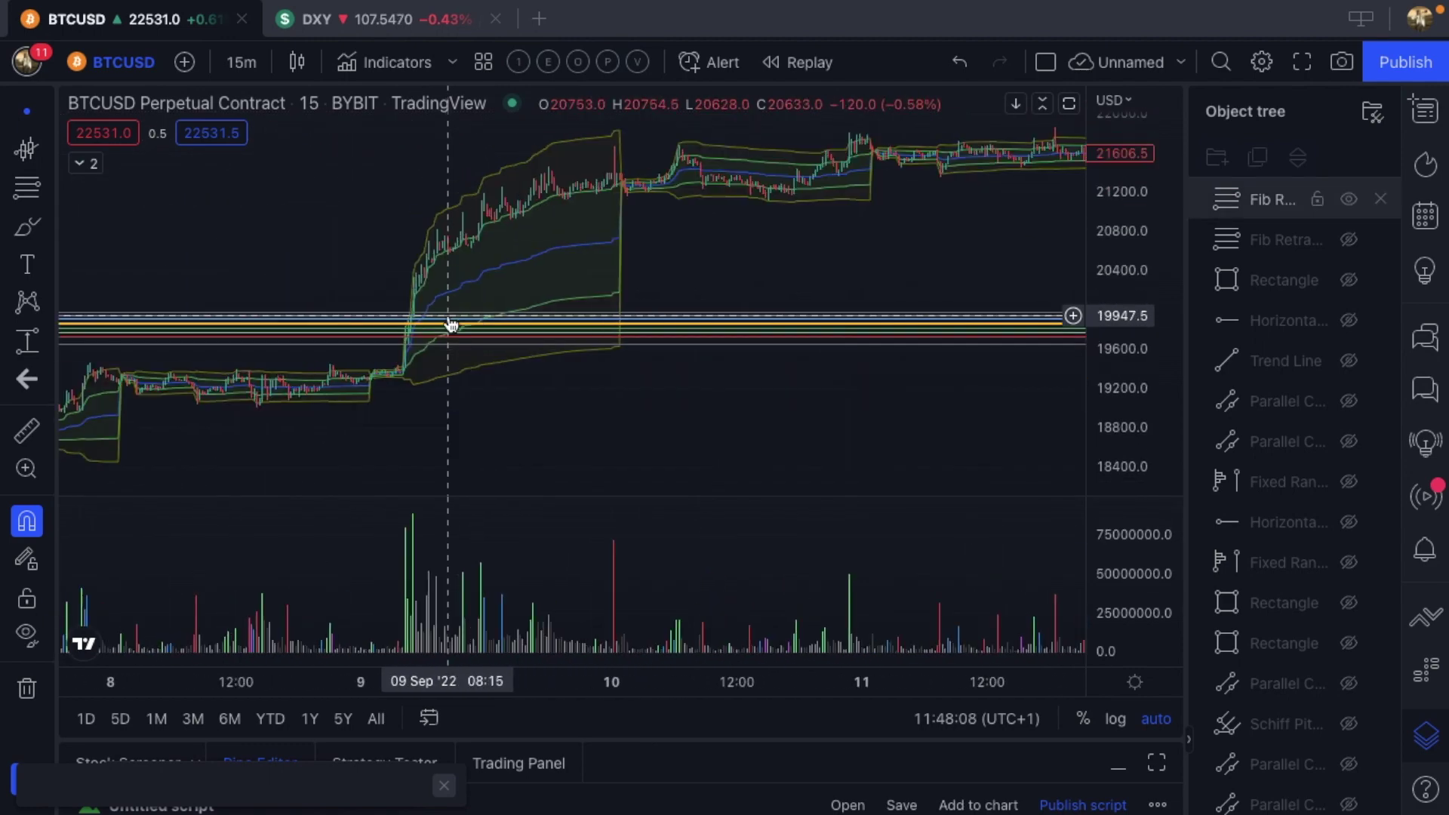
pyautogui.hscroll(10, 448, 320)
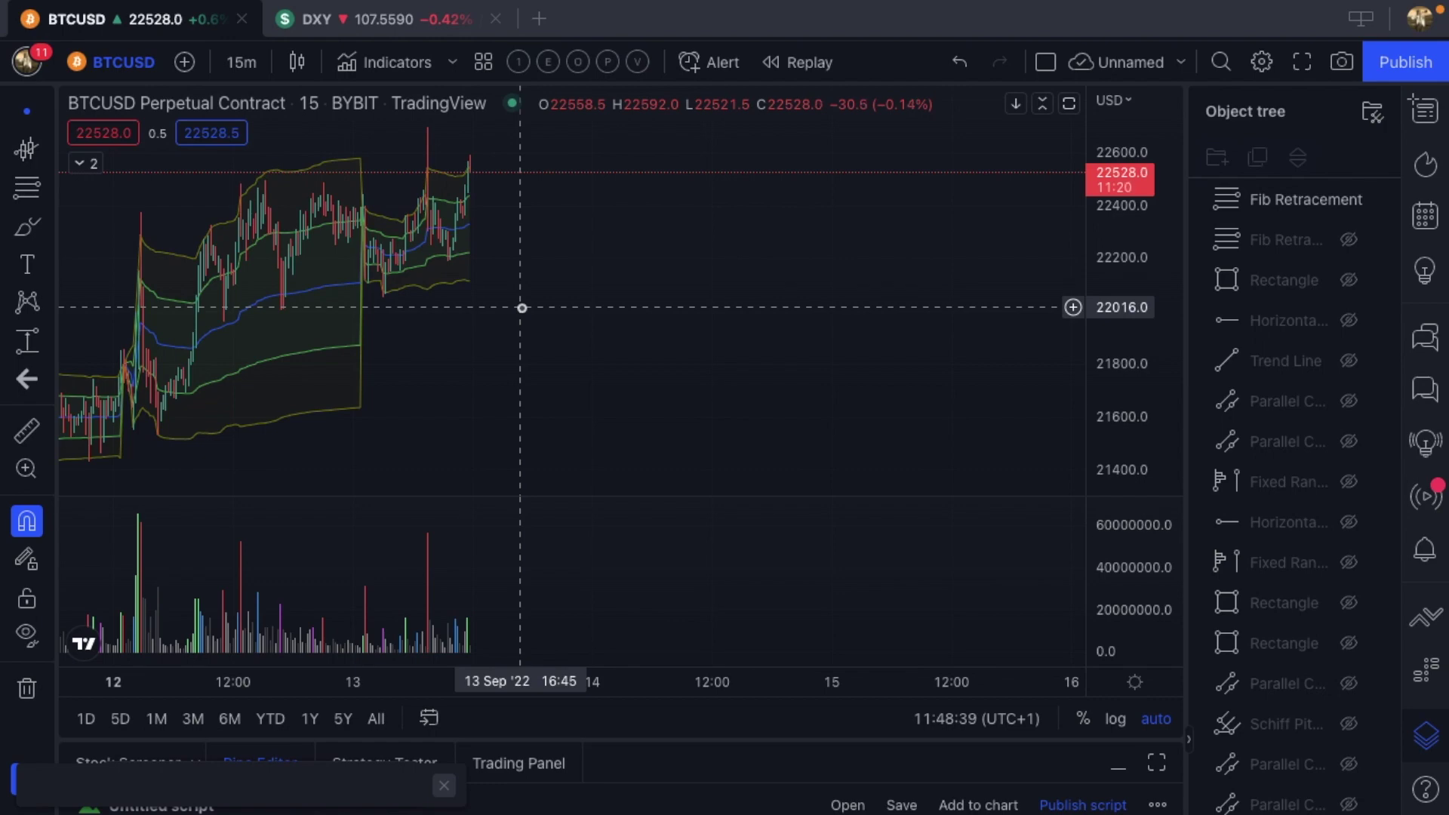
pyautogui.hscroll(-5, 521, 308)
pyautogui.scroll(-3, 521, 308)
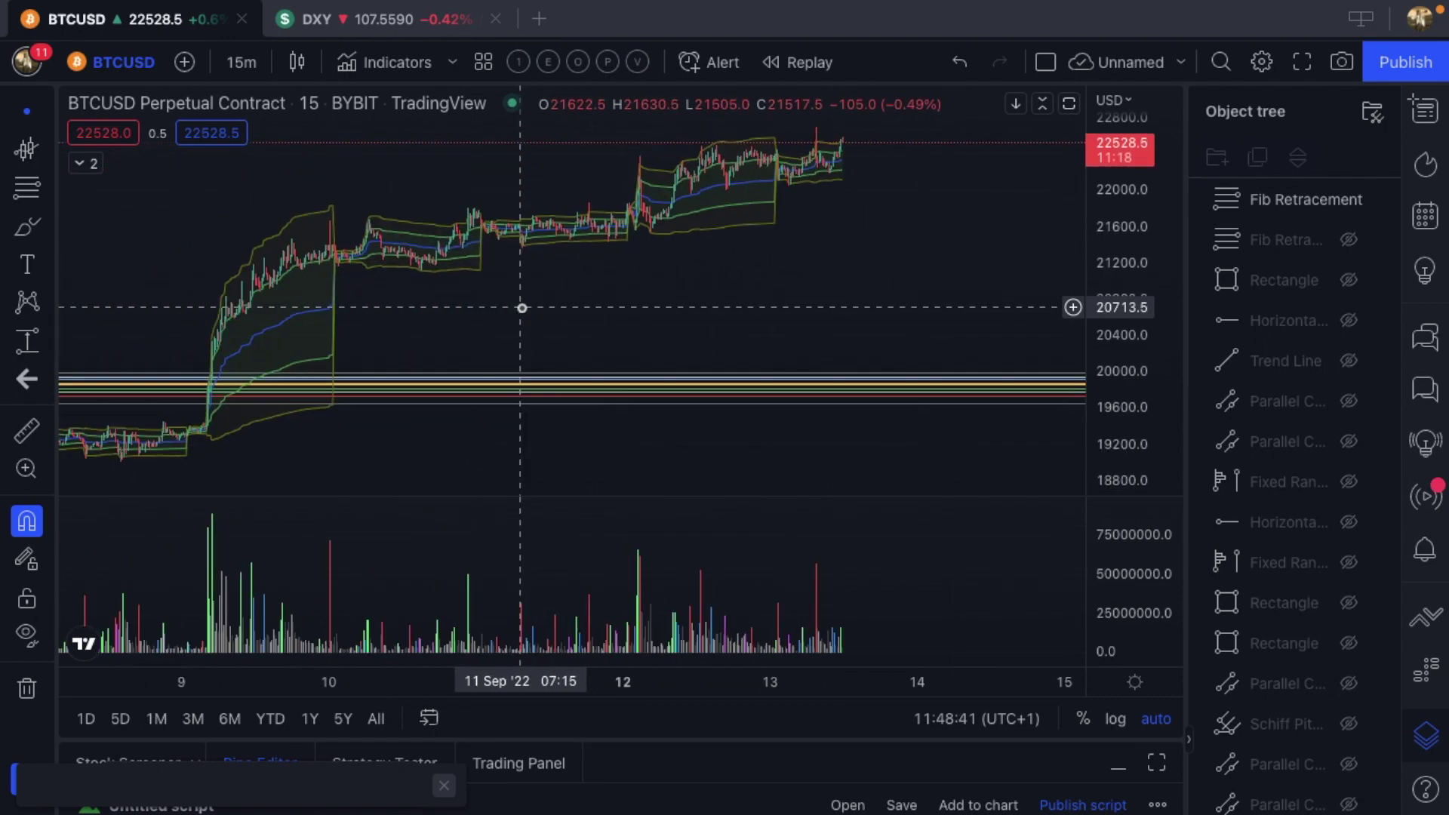
pyautogui.scroll(4, 521, 308)
pyautogui.scroll(5, 674, 290)
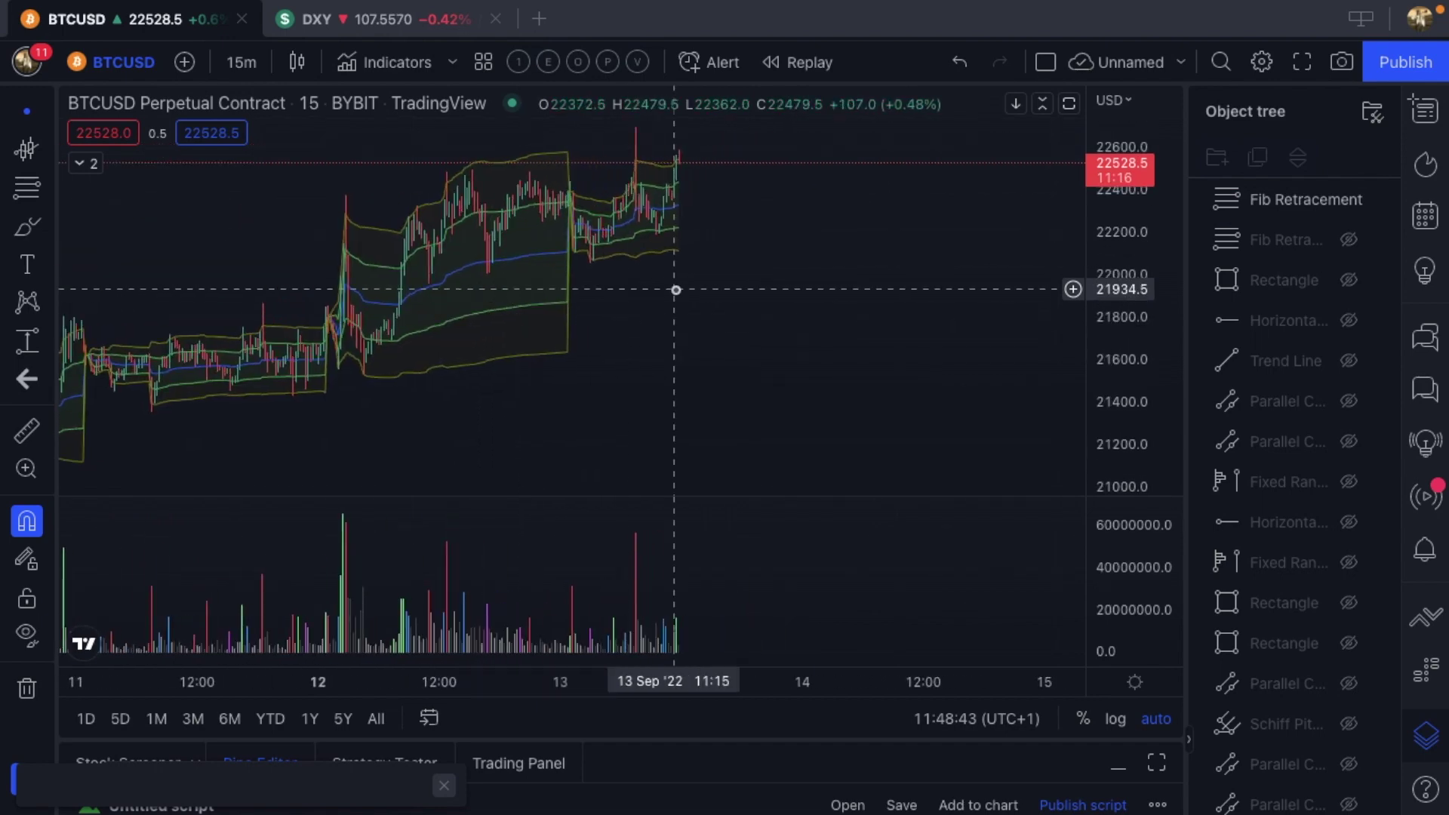
# - Examine the 13 September candles against the session VWAP line, its bands and the PVSRA volume bars
pyautogui.hscroll(-3, 676, 290)
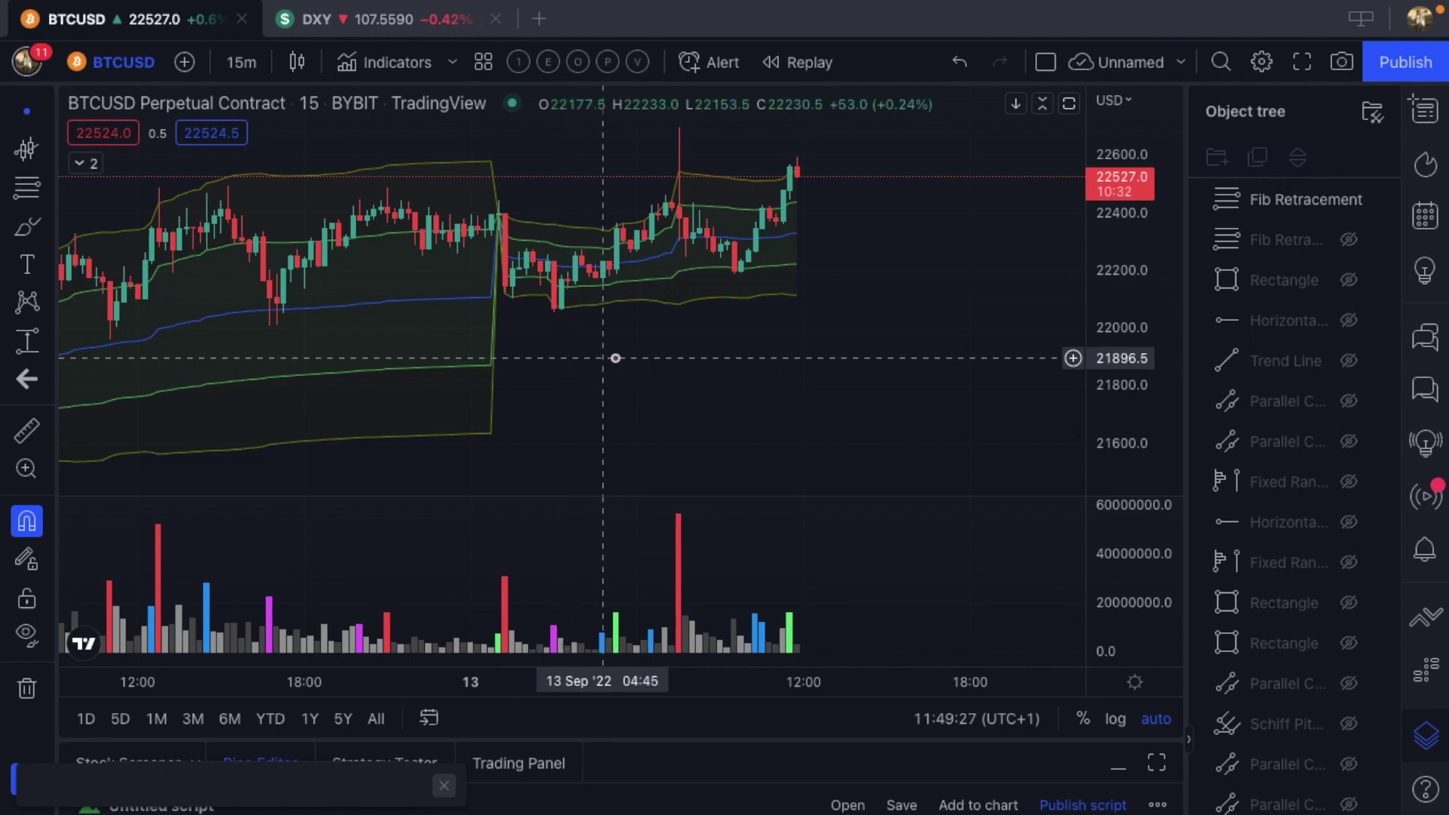
pyautogui.scroll(5, 654, 347)
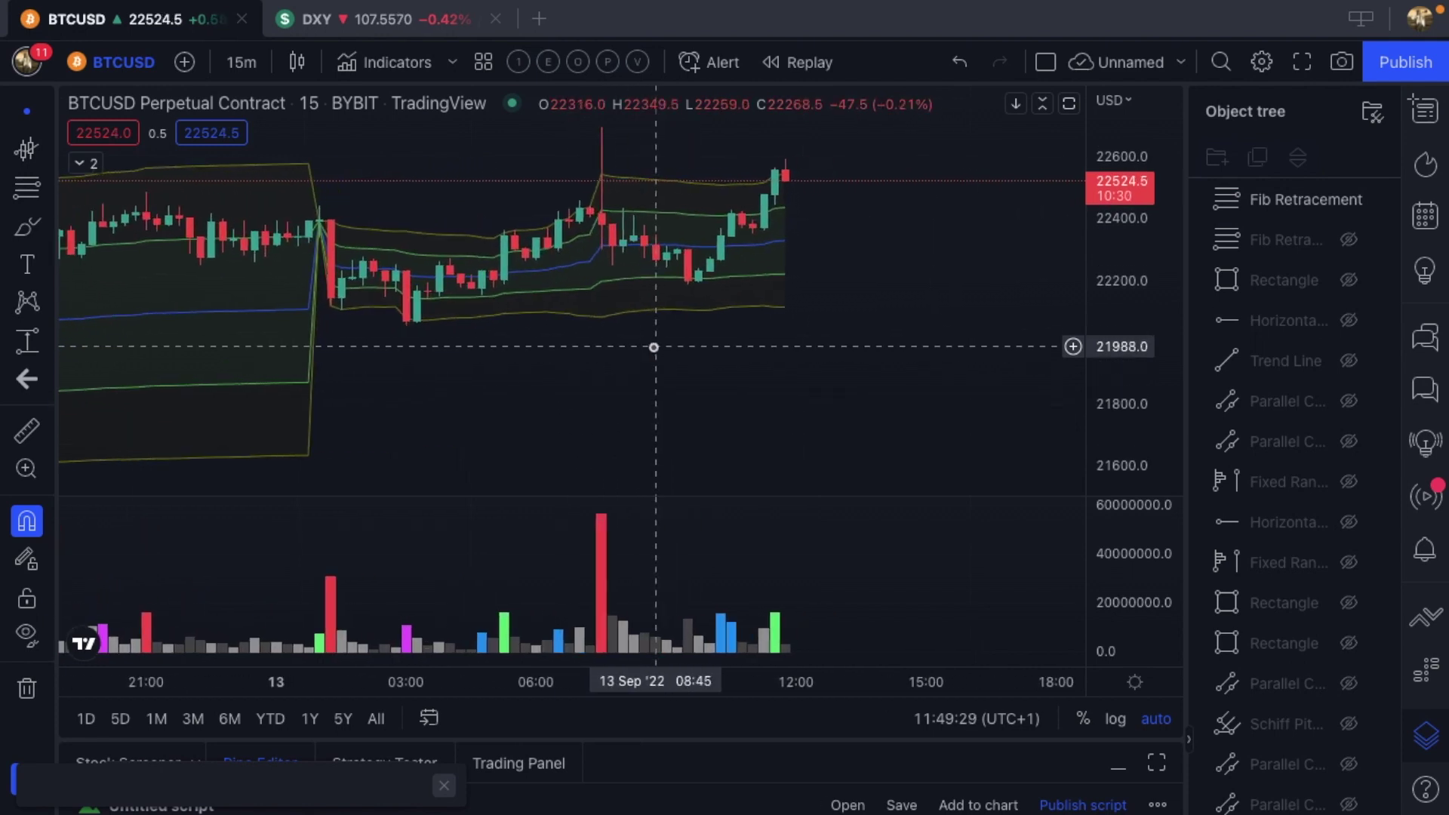
pyautogui.scroll(-2, 653, 347)
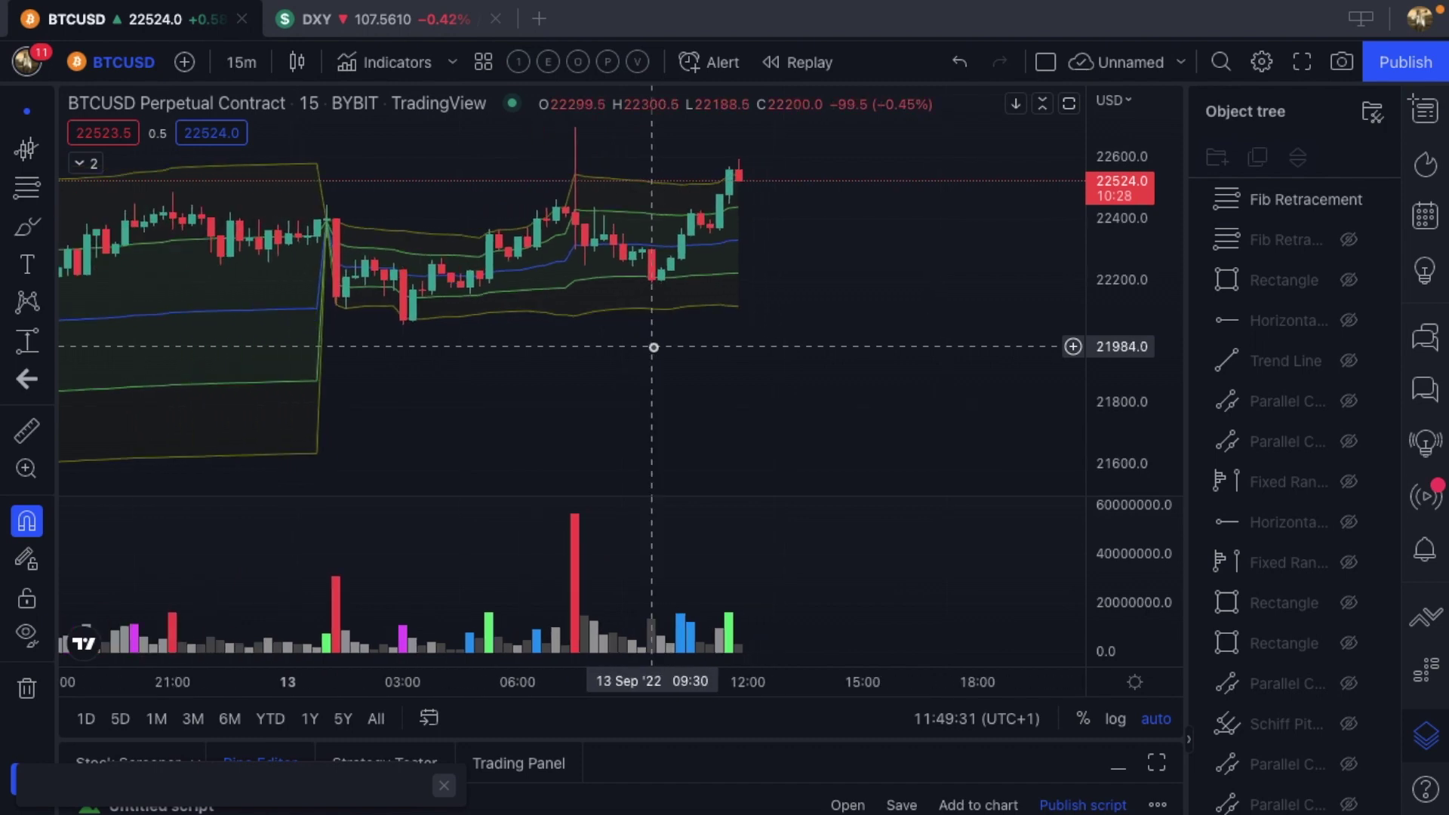